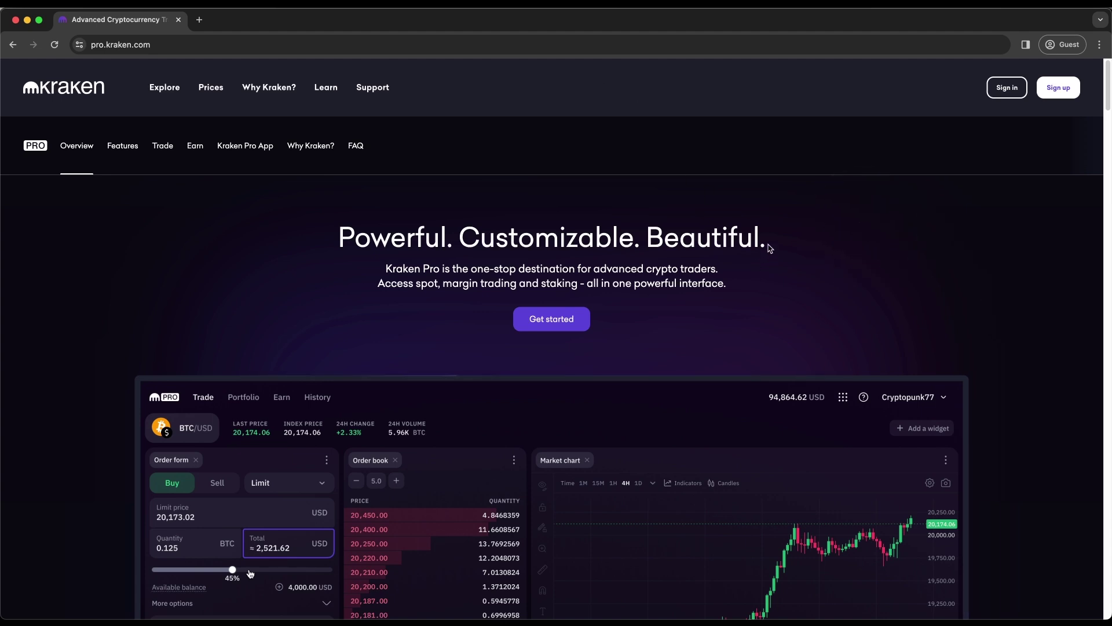
{"action": "mouse_move", "coordinate": [763, 248]}
{"action": "left_mouse_down"}
{"action": "mouse_move", "coordinate": [921, 180]}
{"action": "mouse_move", "coordinate": [986, 135]}
{"action": "mouse_move", "coordinate": [985, 106]}
{"action": "mouse_move", "coordinate": [1072, 99]}
{"action": "left_mouse_up"}
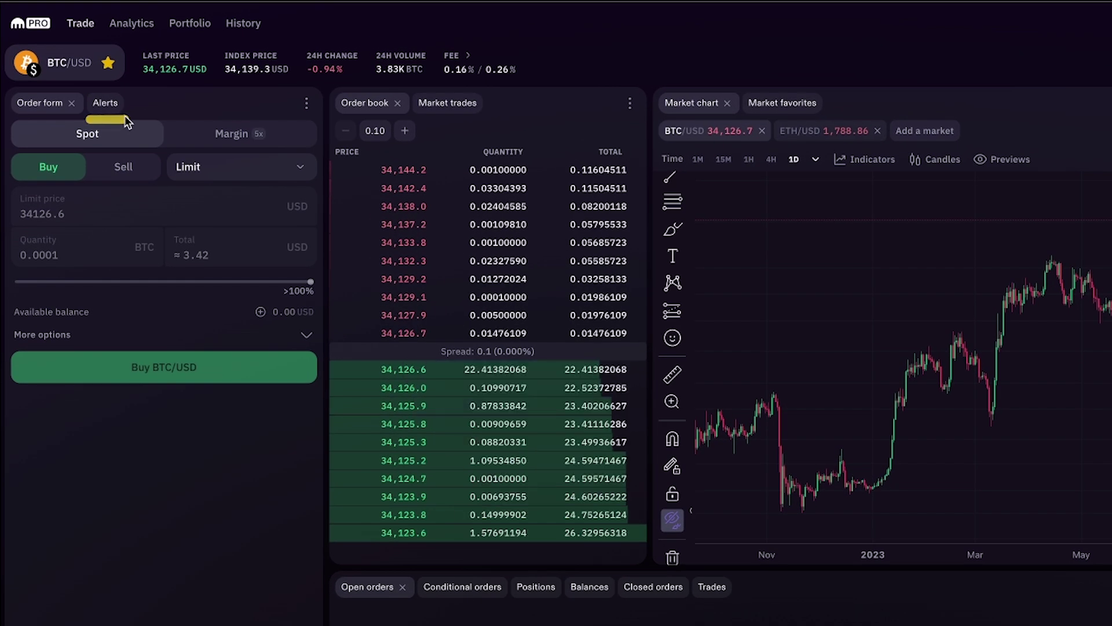
Switch the left panel to Alerts, listing the four active ETH/USD and BTC/USD price alerts
{"action": "left_click", "coordinate": [104, 103]}
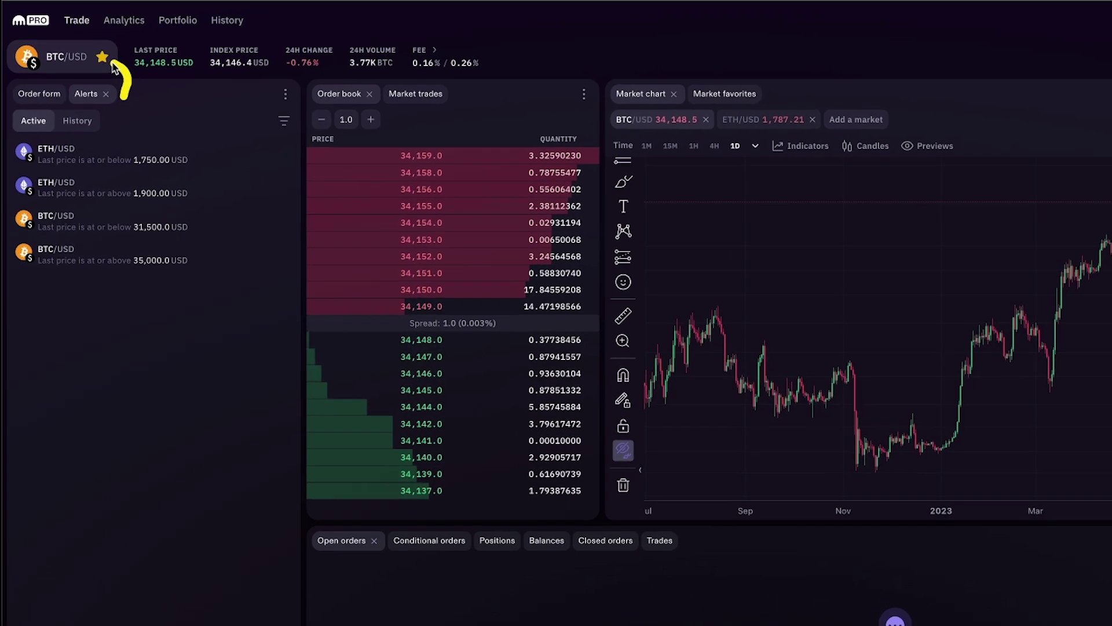
Open the BTC/USD market picker and filter it to the twelve starred Favorites markets
{"action": "left_click", "coordinate": [62, 66]}
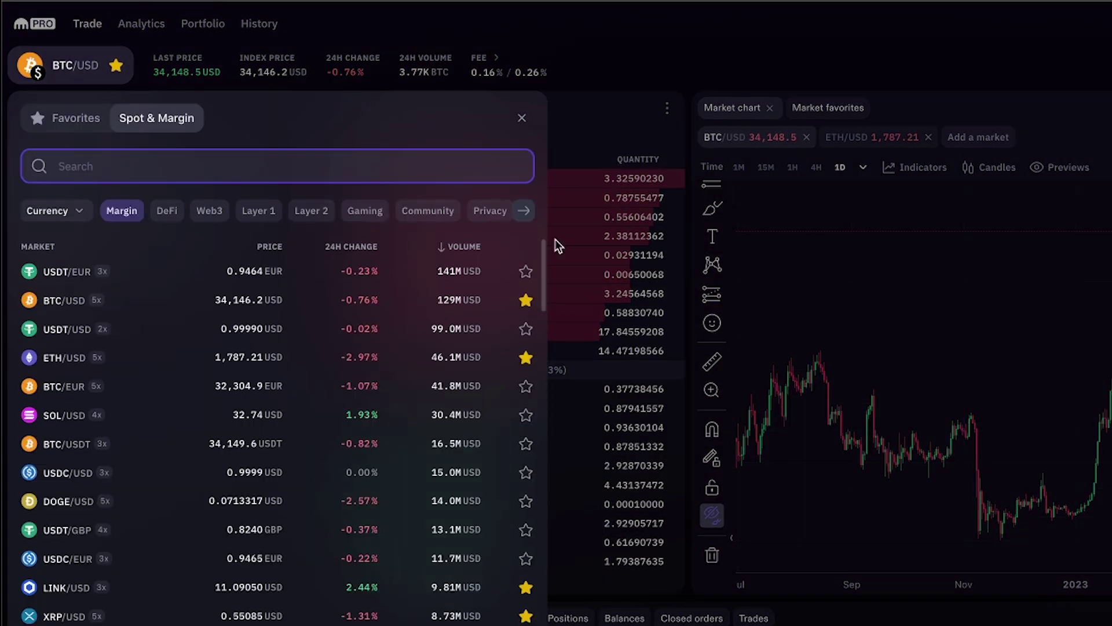
{"action": "left_click_drag", "start_coordinate": [544, 267], "coordinate": [574, 573]}
{"action": "left_click_drag", "start_coordinate": [570, 437], "coordinate": [513, 336]}
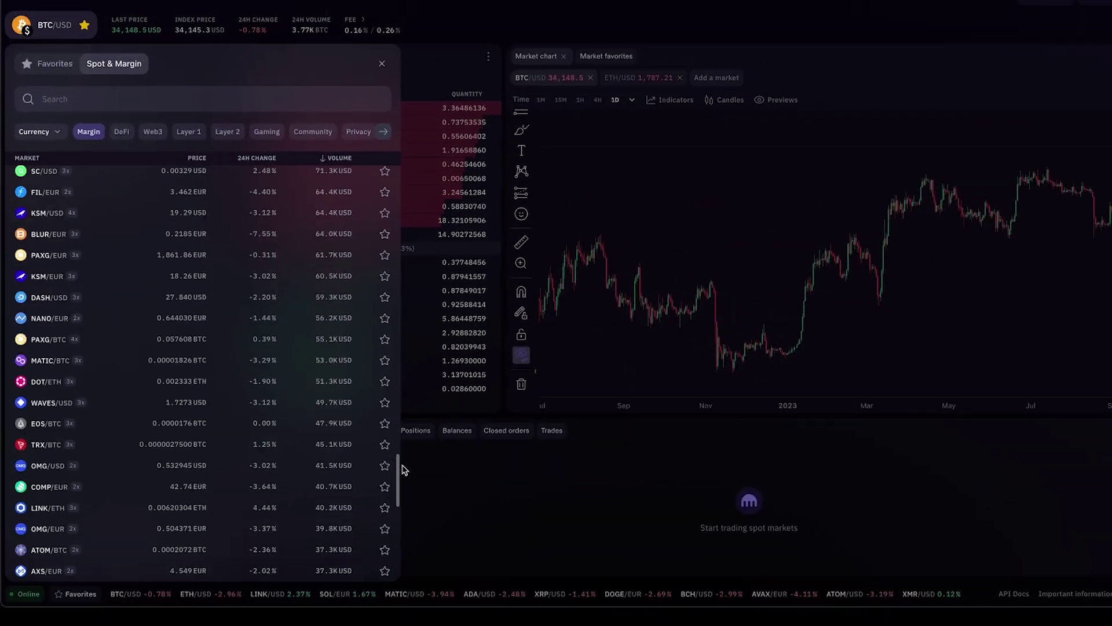
{"action": "left_click_drag", "start_coordinate": [359, 378], "coordinate": [346, 199]}
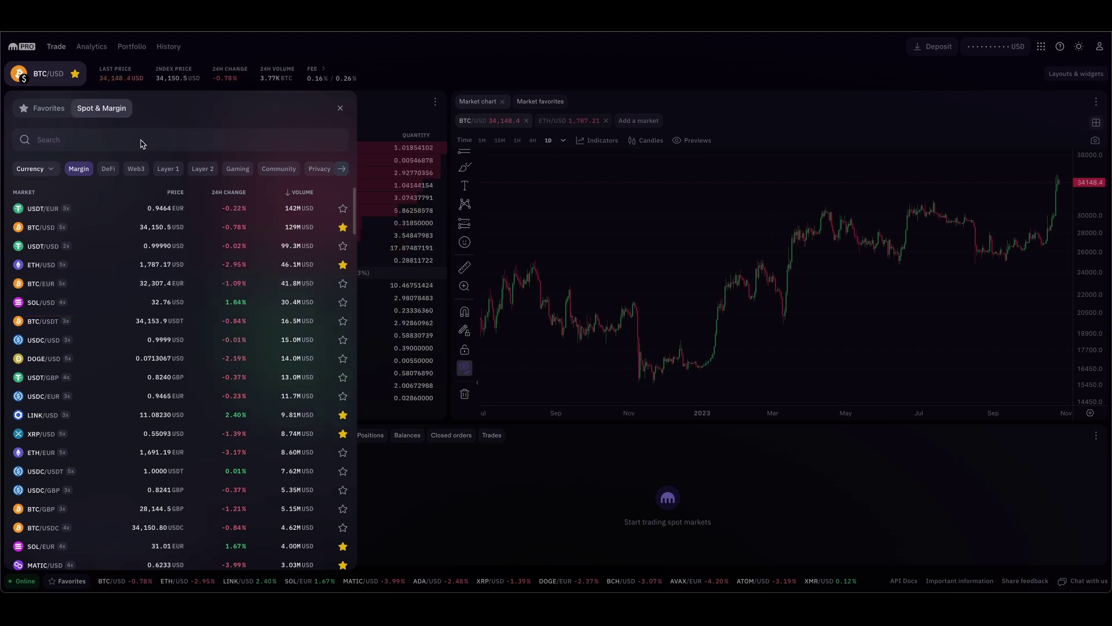
{"action": "left_click", "coordinate": [48, 113]}
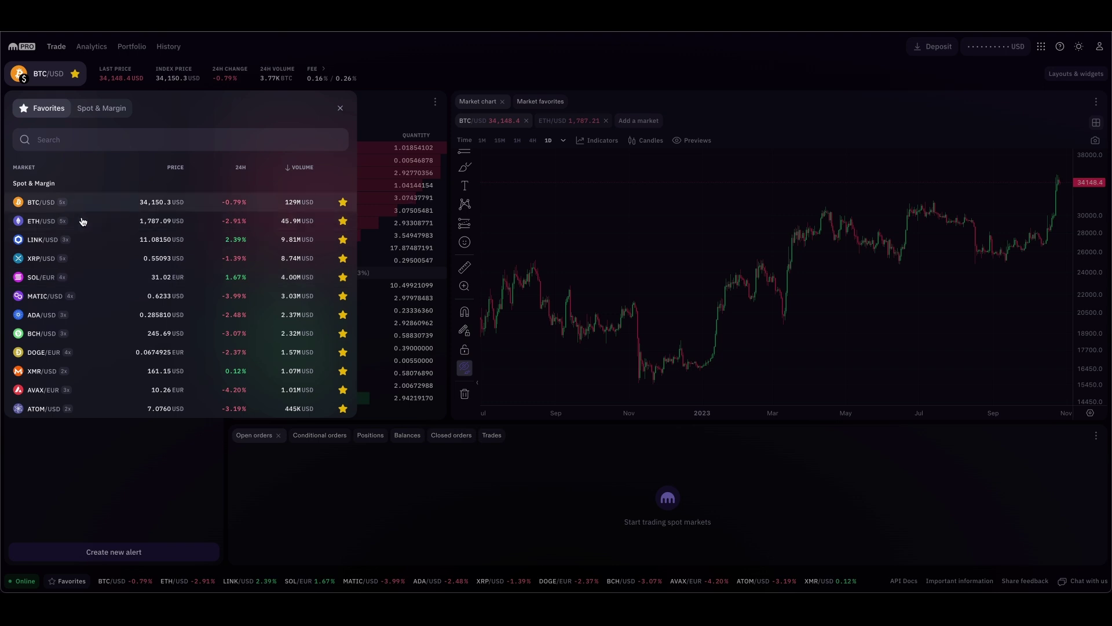
{"action": "left_click", "coordinate": [97, 114]}
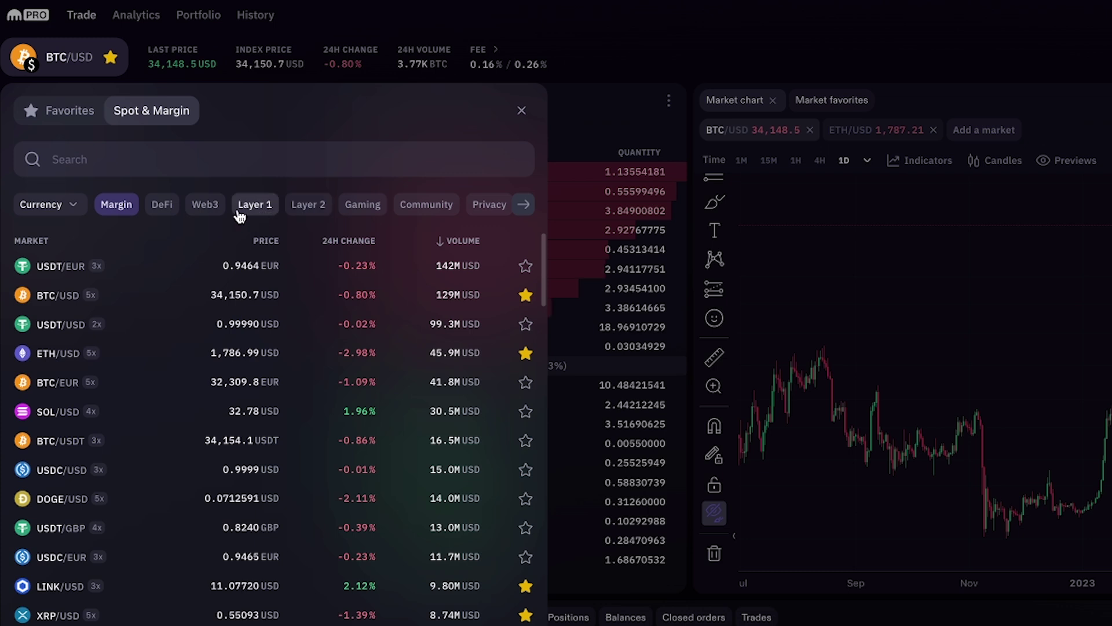
{"action": "left_click", "coordinate": [164, 207]}
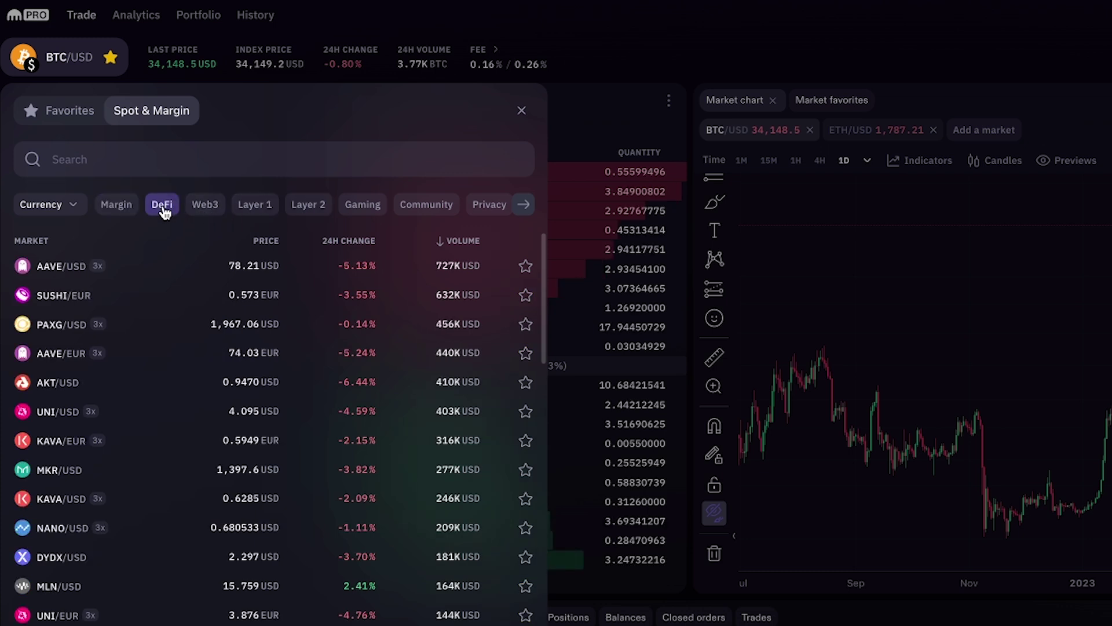
{"action": "left_click", "coordinate": [360, 241]}
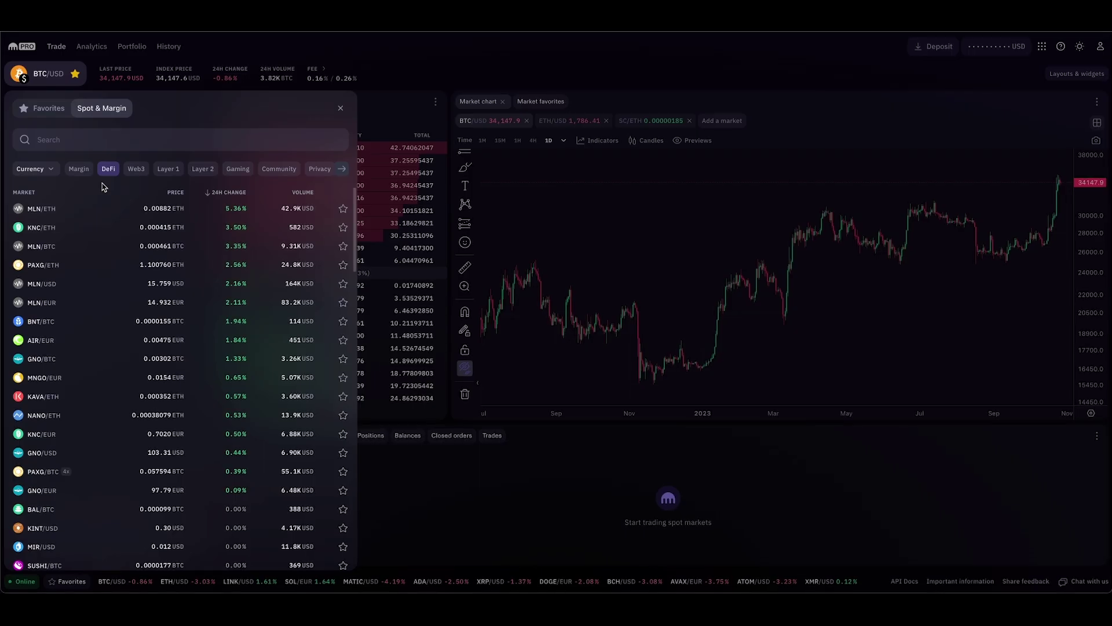
{"action": "left_click_drag", "start_coordinate": [105, 188], "coordinate": [295, 191]}
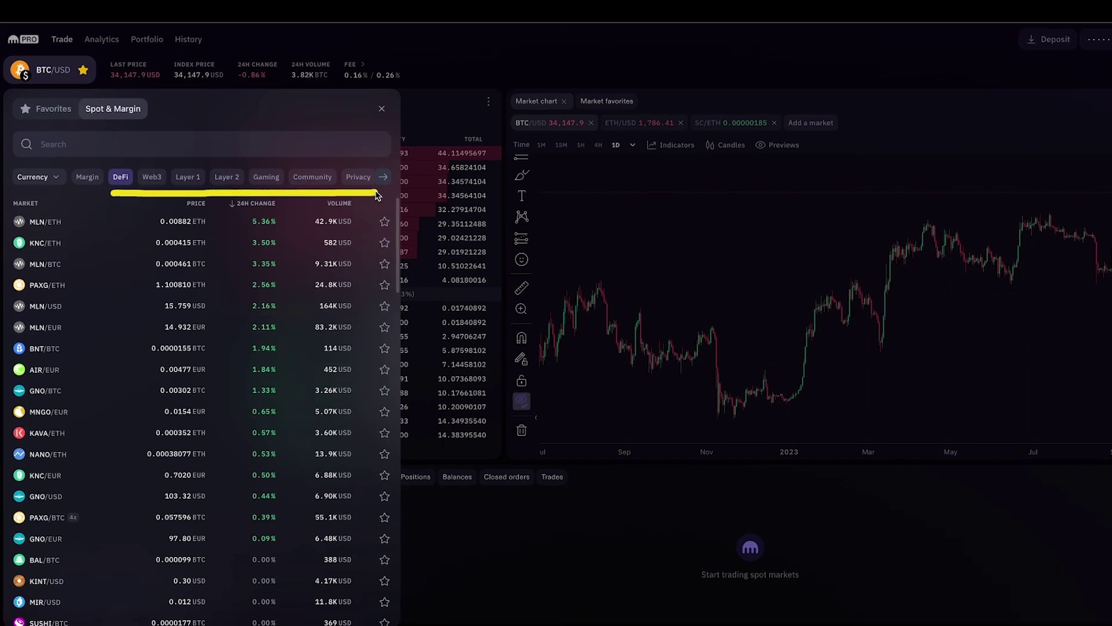
{"action": "left_click", "coordinate": [282, 182]}
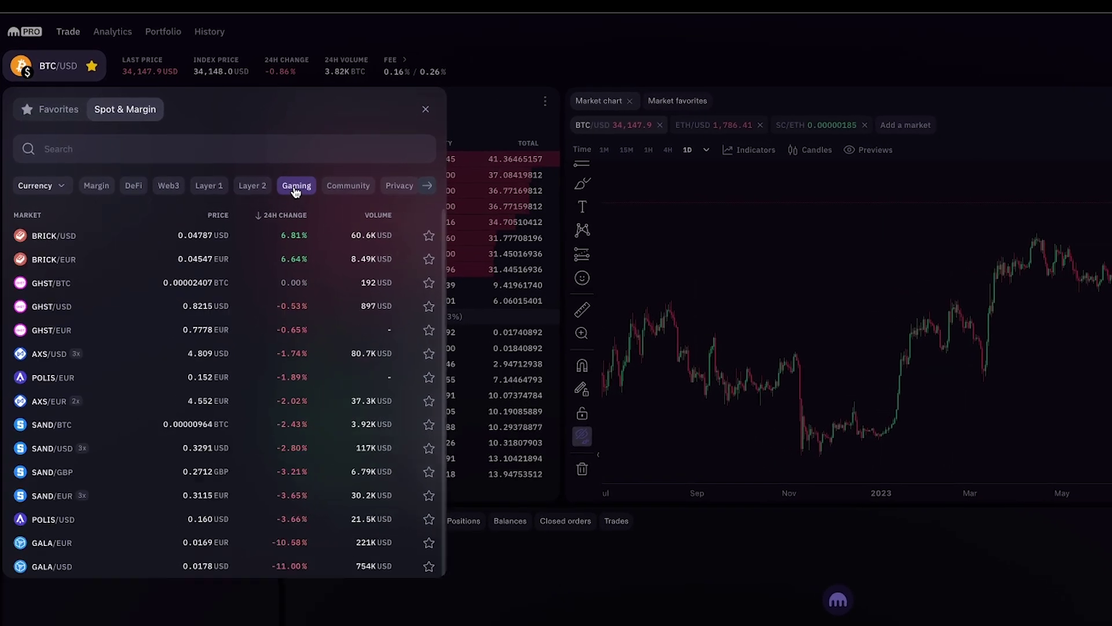
{"action": "left_click", "coordinate": [301, 225]}
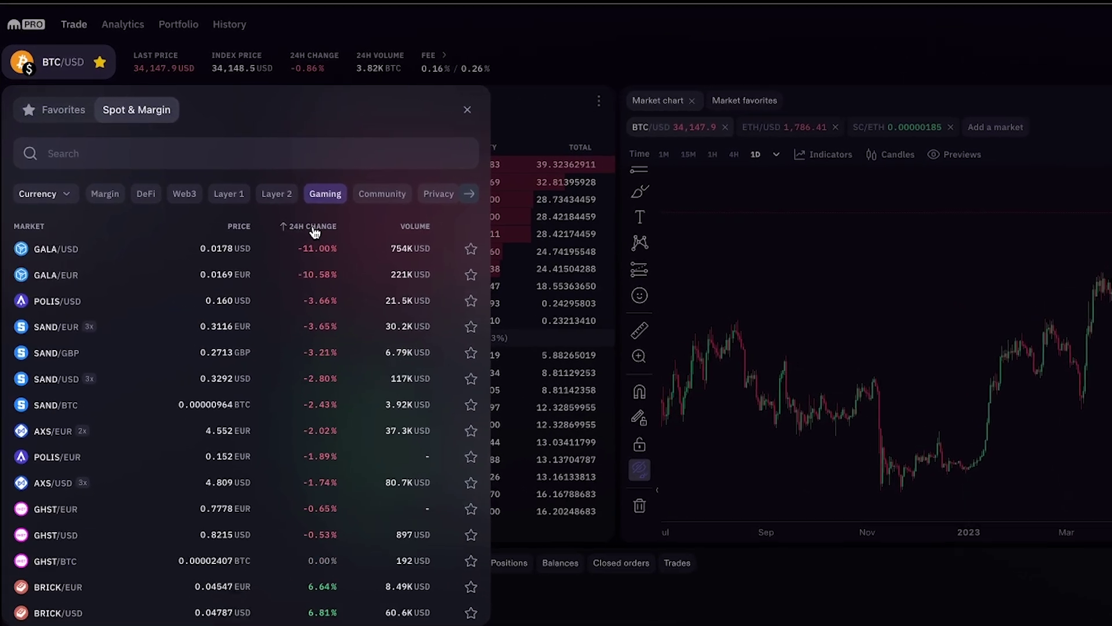
{"action": "left_click", "coordinate": [301, 225]}
{"action": "left_click", "coordinate": [301, 225]}
{"action": "left_click", "coordinate": [325, 233]}
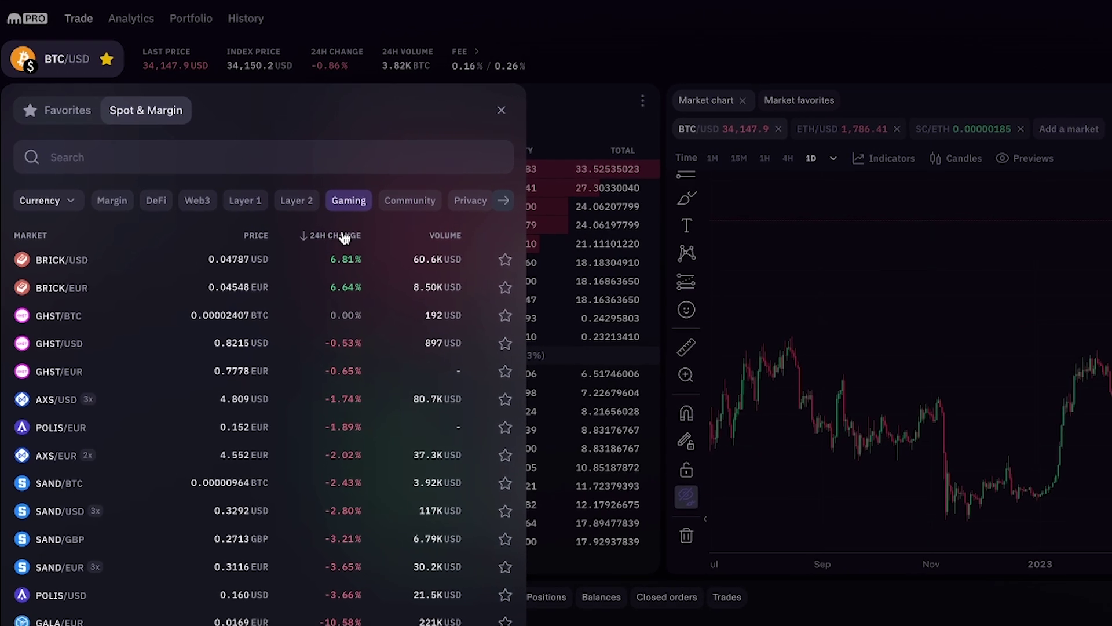
{"action": "left_click", "coordinate": [252, 205]}
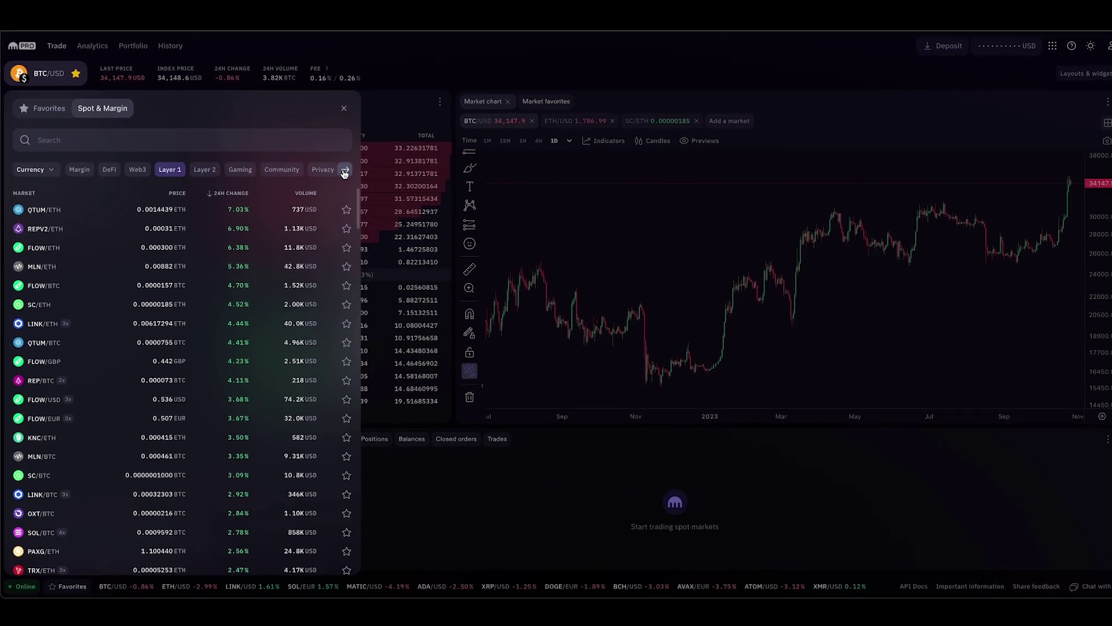
{"action": "left_click", "coordinate": [358, 172]}
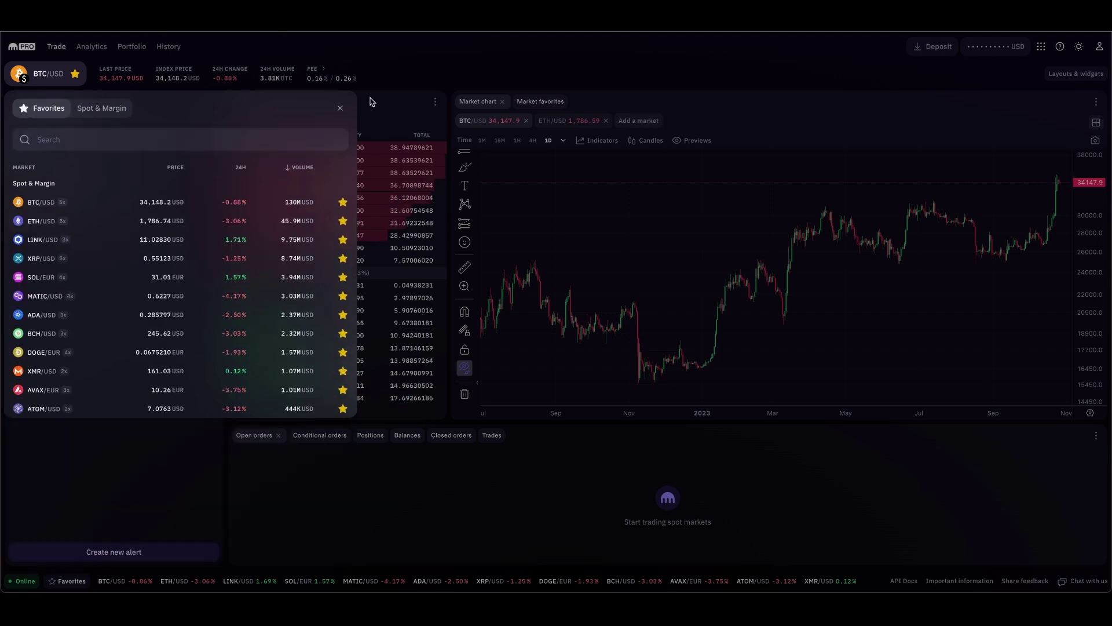
Close the market picker and group the BTC/USD order book into 100 USD price levels
{"action": "left_click", "coordinate": [342, 109]}
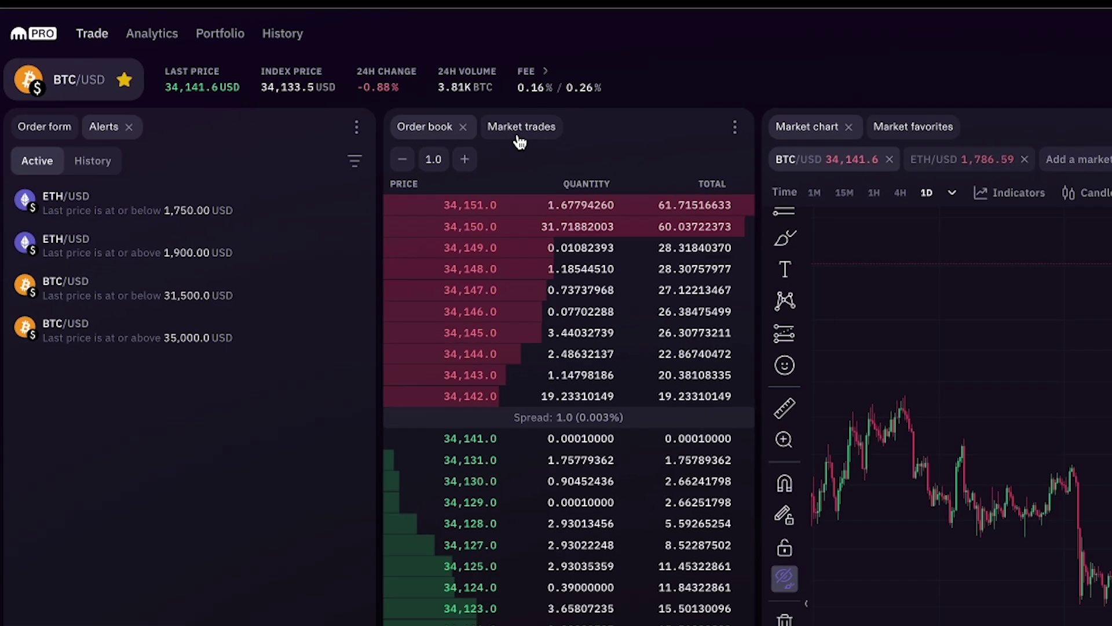
{"action": "left_click", "coordinate": [684, 146]}
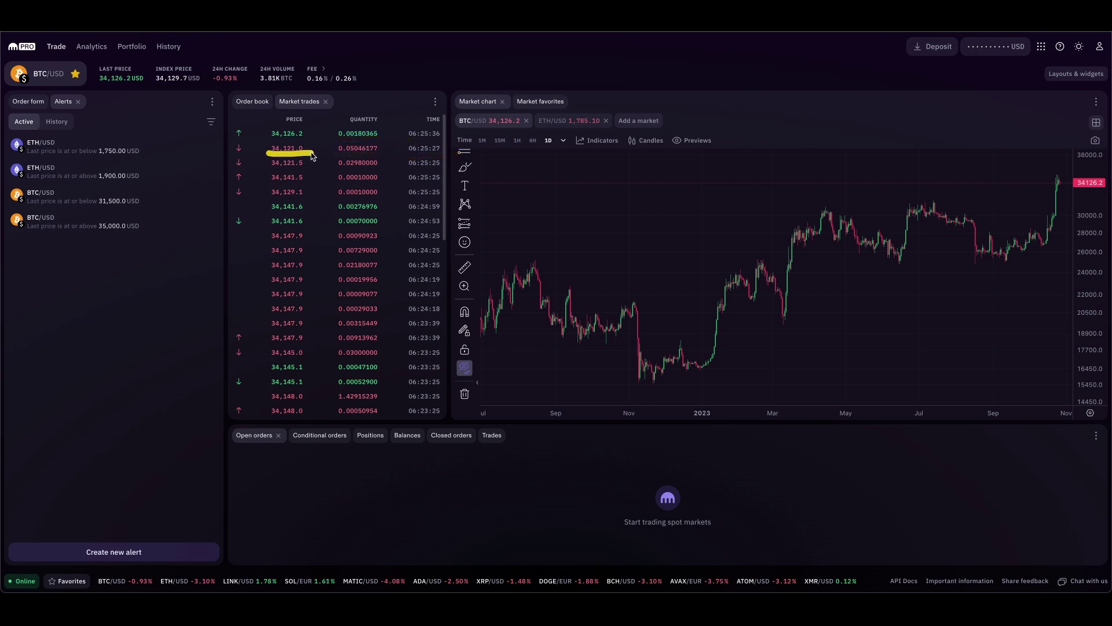
{"action": "left_click", "coordinate": [253, 103]}
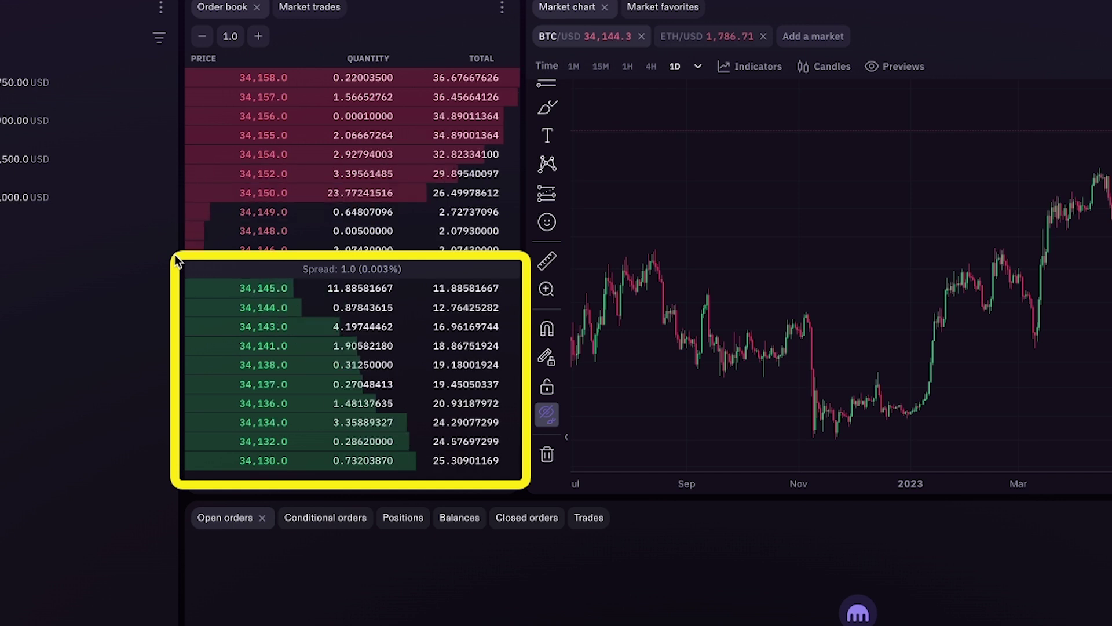
{"action": "left_click_drag", "start_coordinate": [176, 263], "coordinate": [531, 51]}
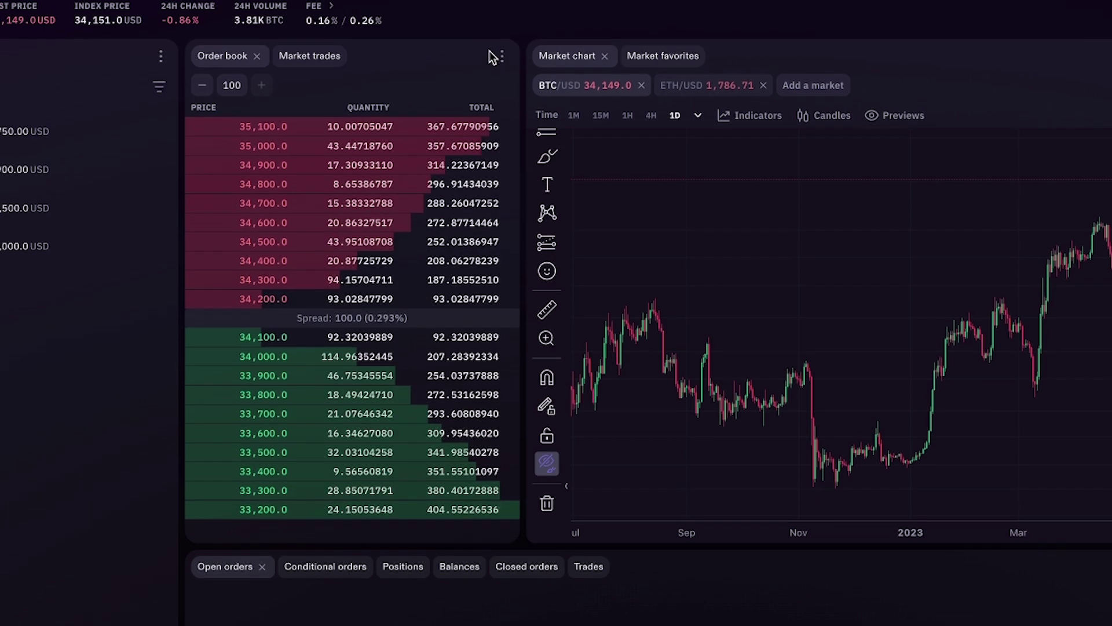
Add a Depth chart widget to the order book panel and narrow it
{"action": "left_click", "coordinate": [501, 56]}
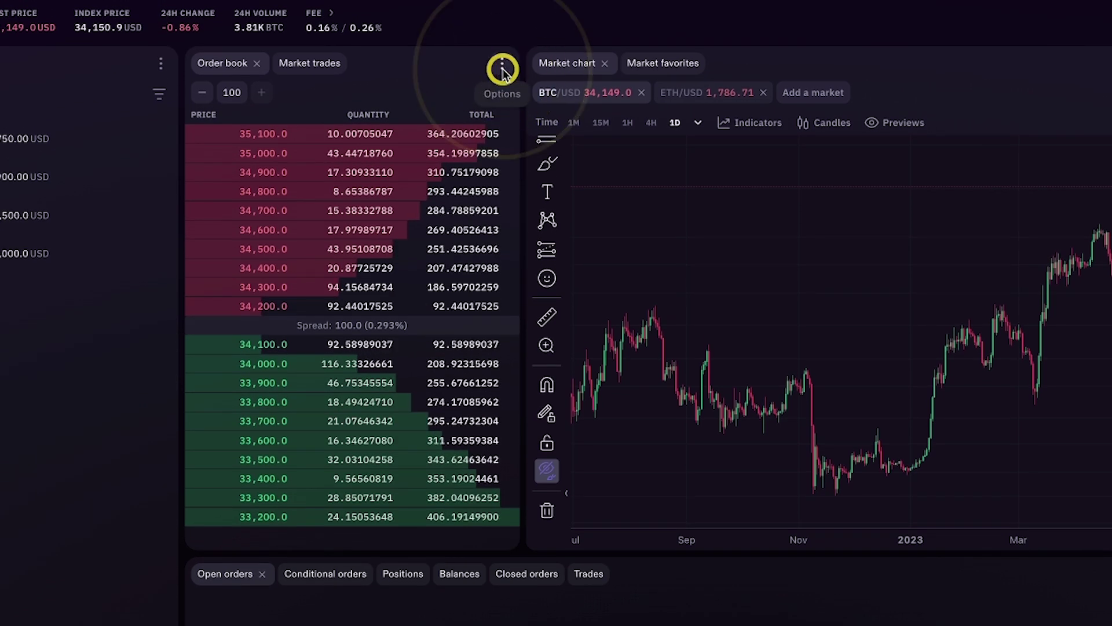
{"action": "left_click", "coordinate": [163, 68]}
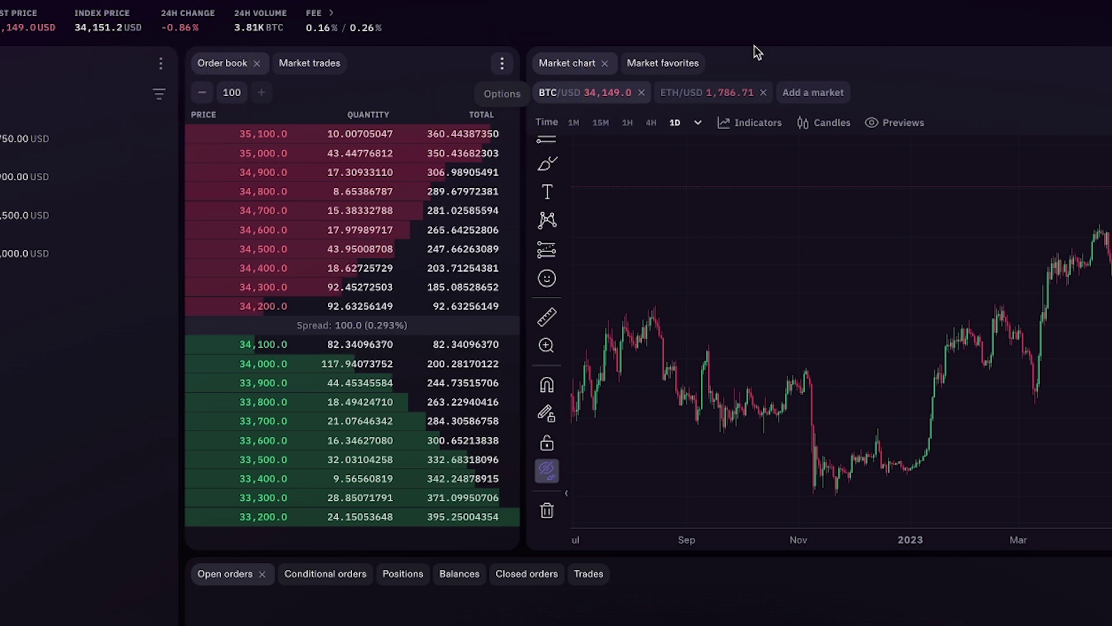
{"action": "left_click", "coordinate": [502, 63]}
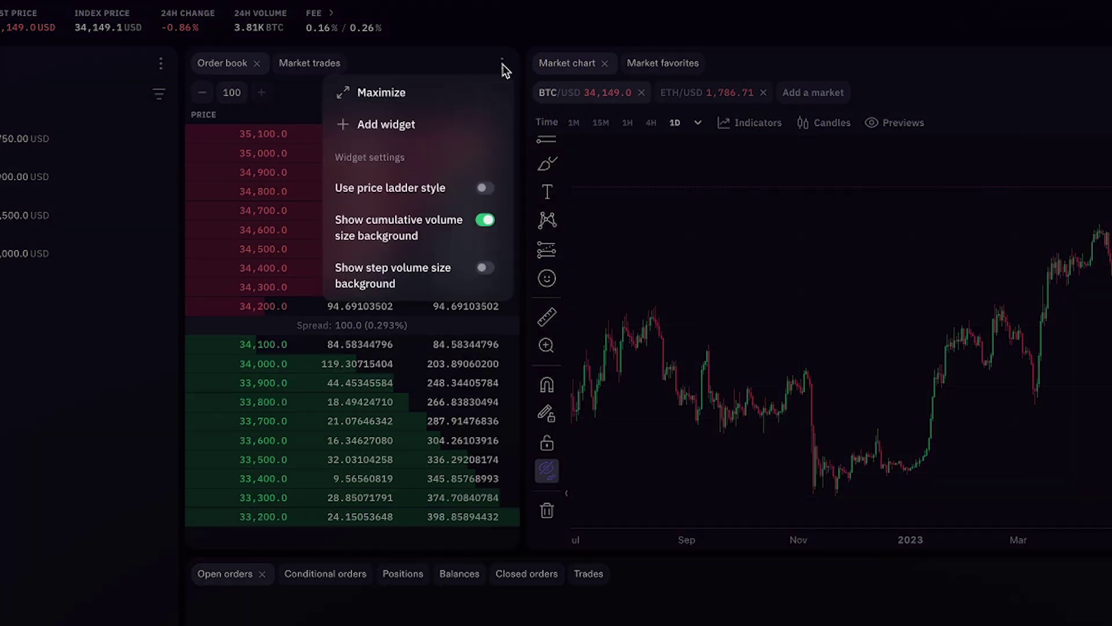
{"action": "left_click", "coordinate": [504, 67]}
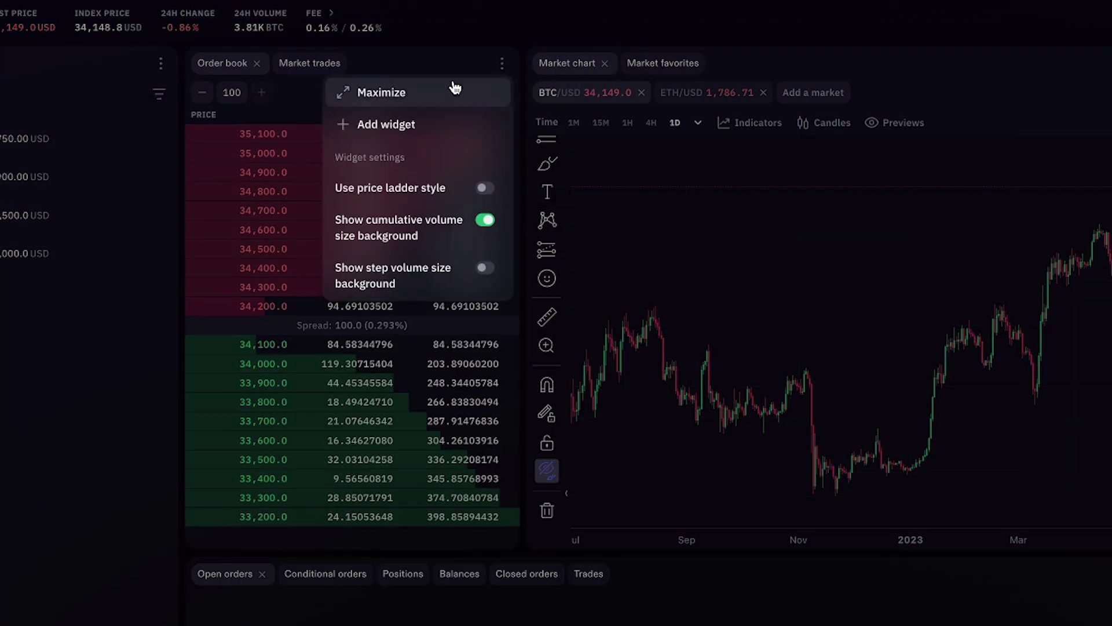
{"action": "left_click", "coordinate": [393, 132]}
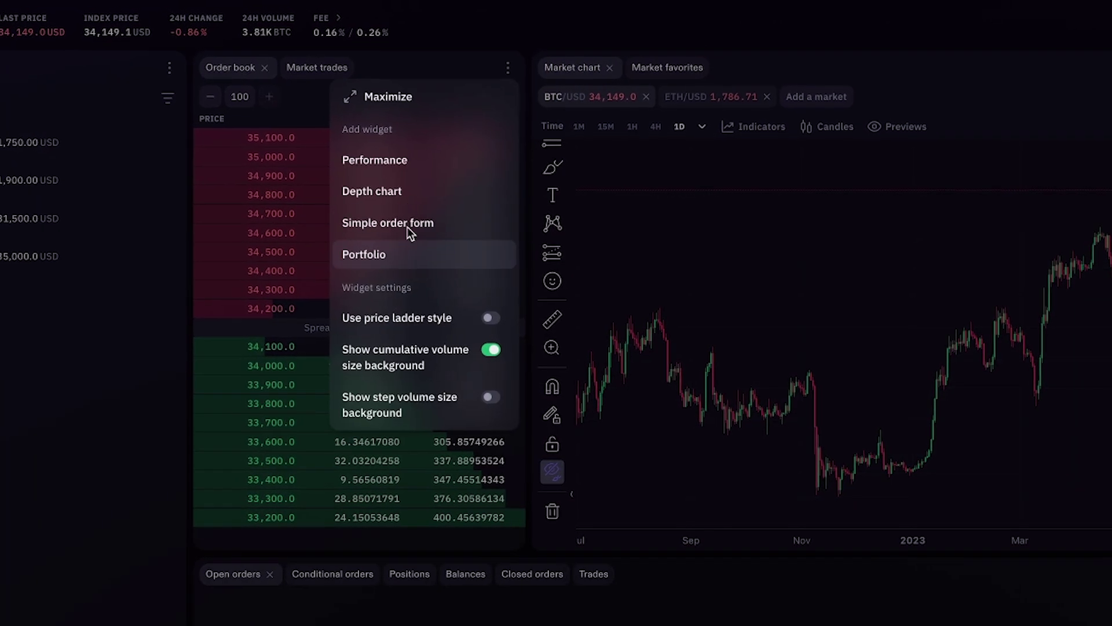
{"action": "left_click", "coordinate": [414, 194]}
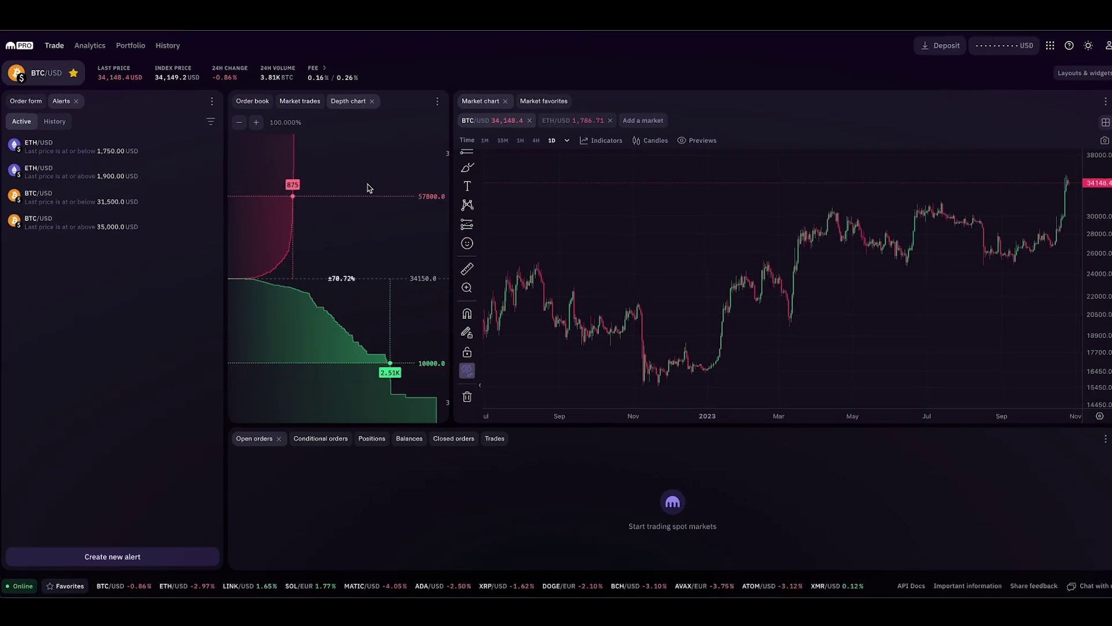
{"action": "left_click_drag", "start_coordinate": [452, 103], "coordinate": [425, 104]}
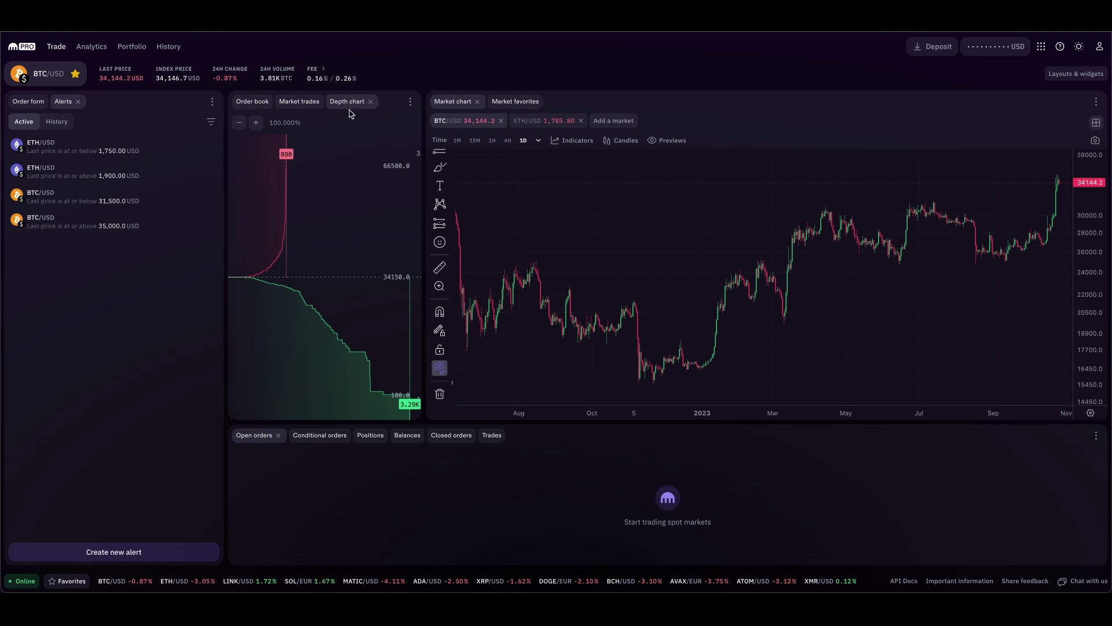
Give the Depth chart its own panel and move Market trades beside open orders
{"action": "left_click_drag", "start_coordinate": [345, 109], "coordinate": [358, 132]}
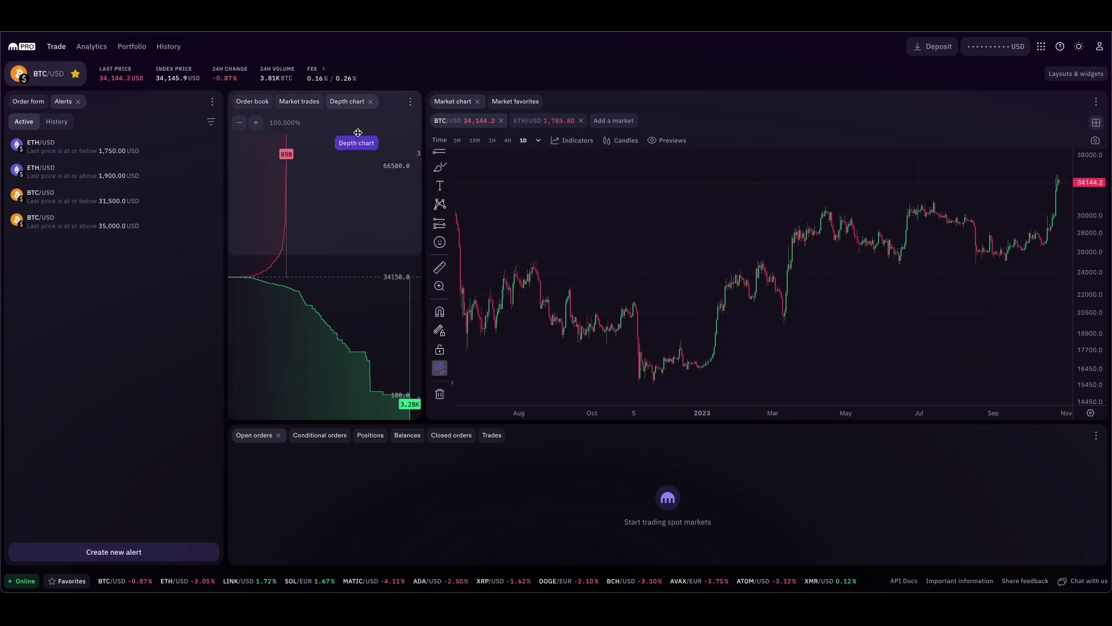
{"action": "mouse_move", "coordinate": [387, 169]}
{"action": "left_mouse_down"}
{"action": "mouse_move", "coordinate": [395, 183]}
{"action": "mouse_move", "coordinate": [374, 158]}
{"action": "mouse_move", "coordinate": [387, 190]}
{"action": "left_mouse_up"}
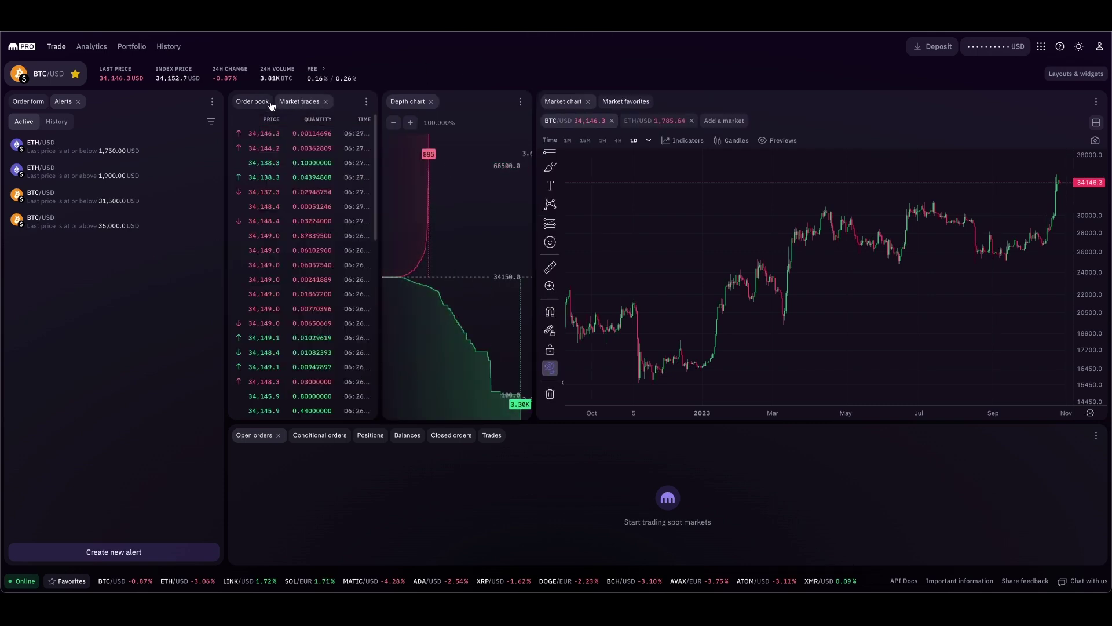
{"action": "left_click", "coordinate": [252, 102]}
{"action": "left_click", "coordinate": [290, 102]}
{"action": "left_click", "coordinate": [255, 102]}
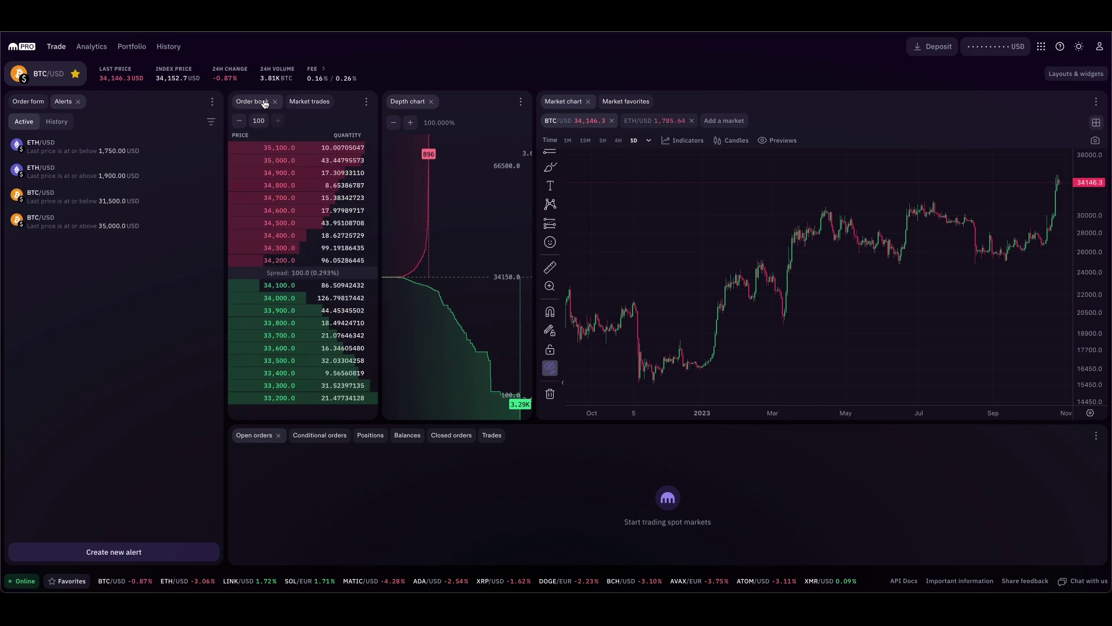
{"action": "left_click", "coordinate": [302, 102]}
{"action": "left_click_drag", "start_coordinate": [301, 103], "coordinate": [384, 526]}
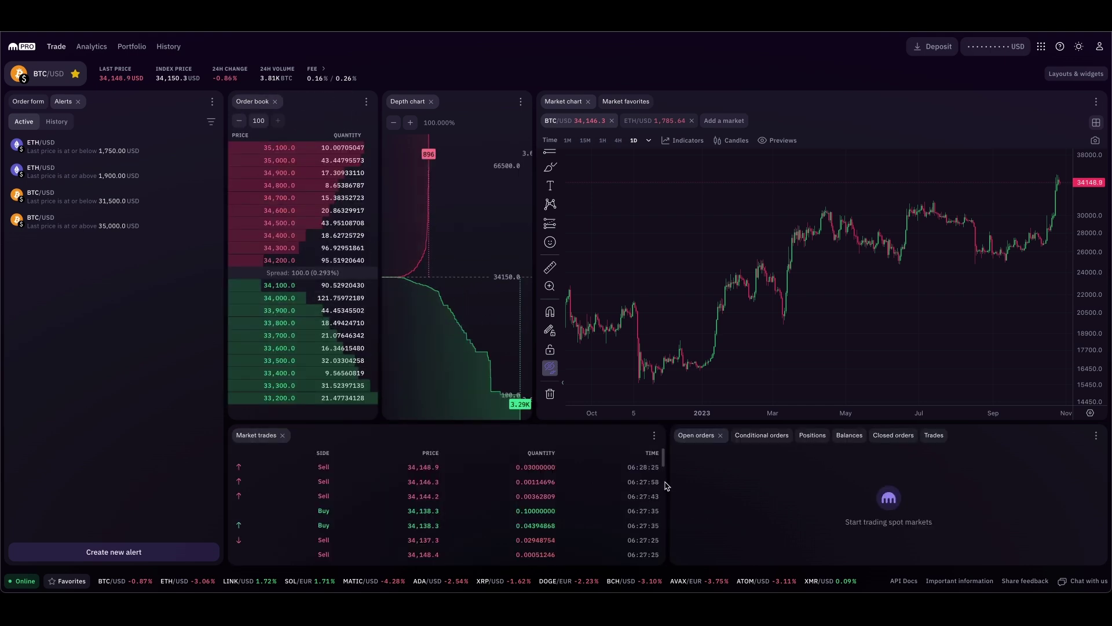
{"action": "left_click_drag", "start_coordinate": [666, 485], "coordinate": [538, 467]}
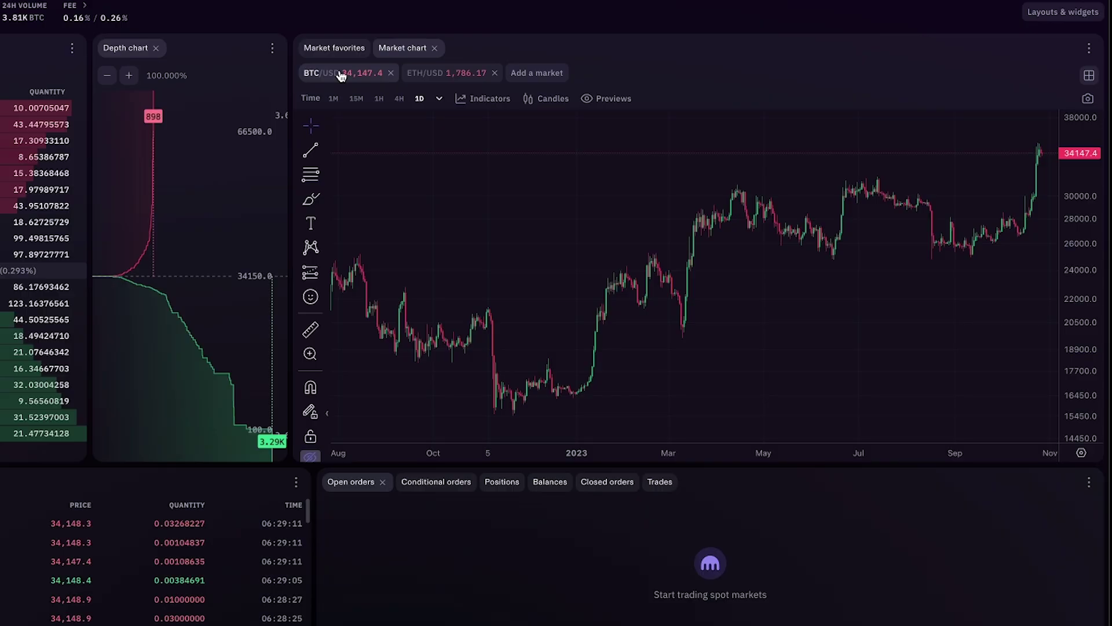
View LINK/USD, then switch the chart back to BTC/USD using the quick-switch market tabs
{"action": "left_click", "coordinate": [521, 75]}
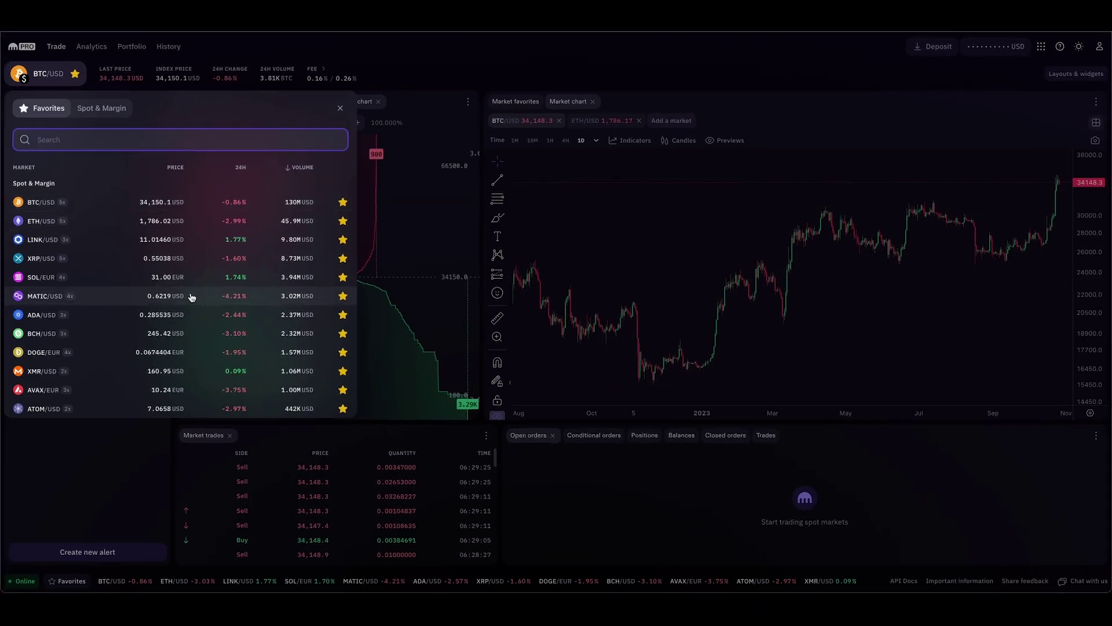
{"action": "left_click", "coordinate": [76, 241]}
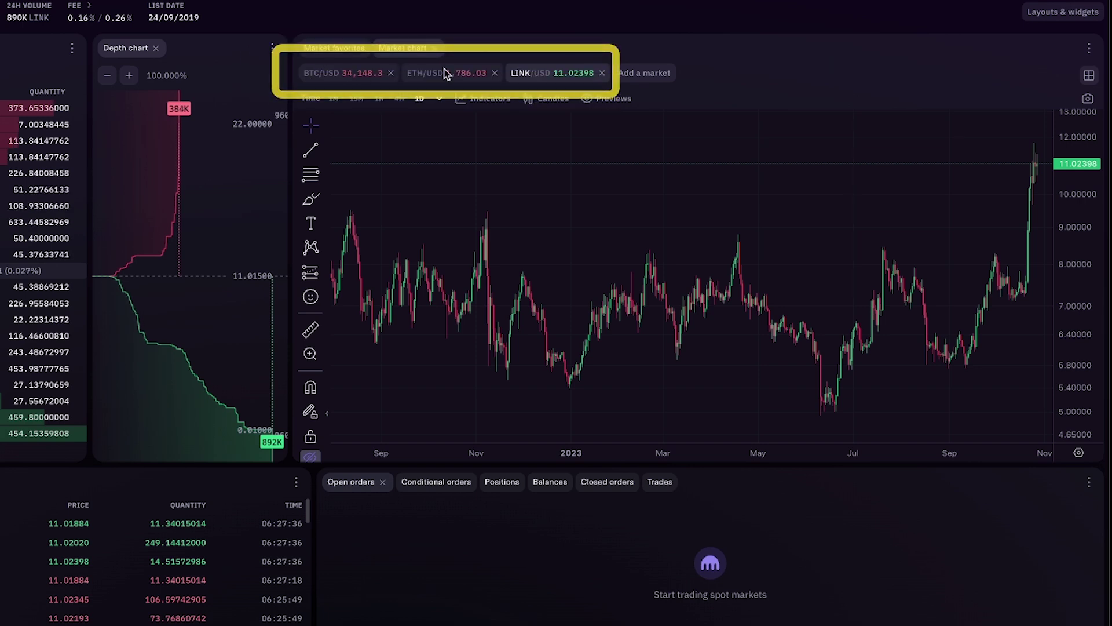
{"action": "left_click", "coordinate": [637, 73]}
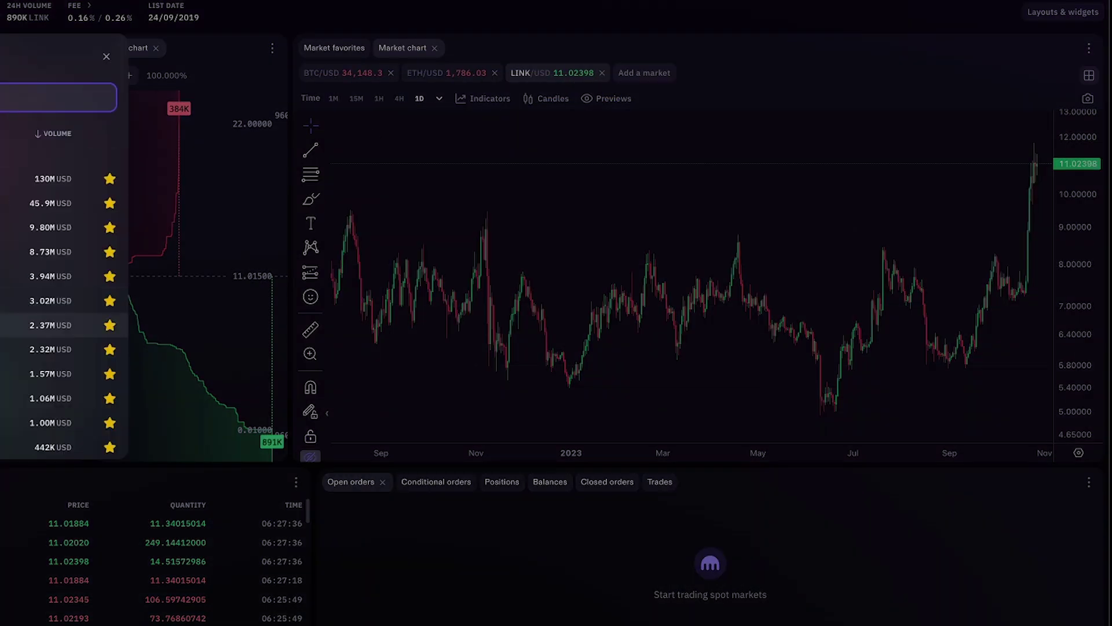
{"action": "left_click", "coordinate": [447, 73]}
{"action": "left_click", "coordinate": [312, 74]}
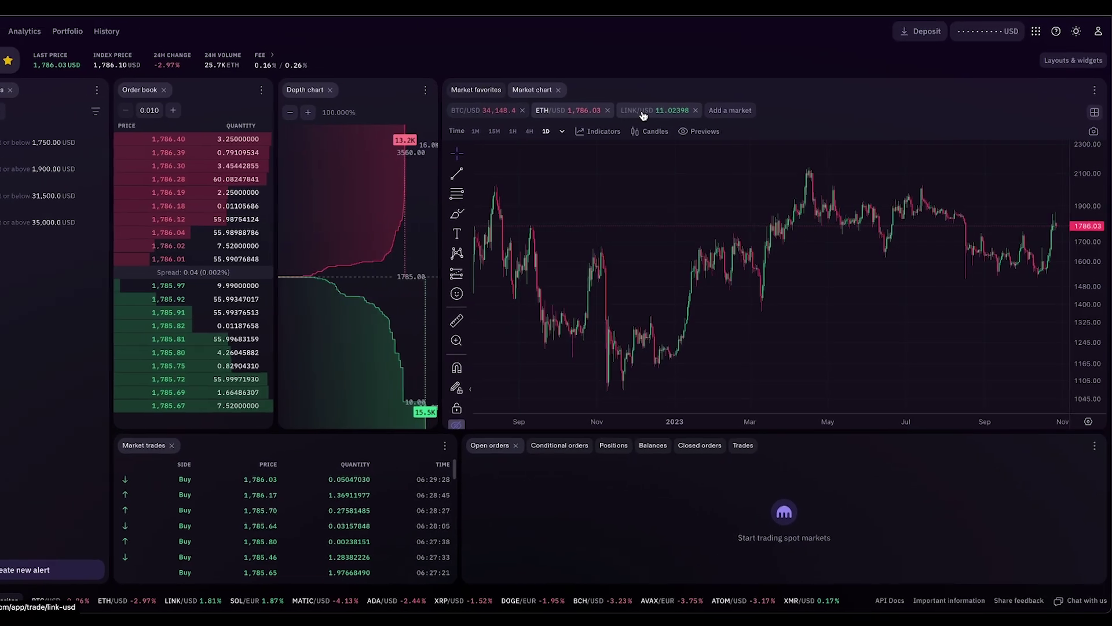
{"action": "left_click", "coordinate": [643, 116]}
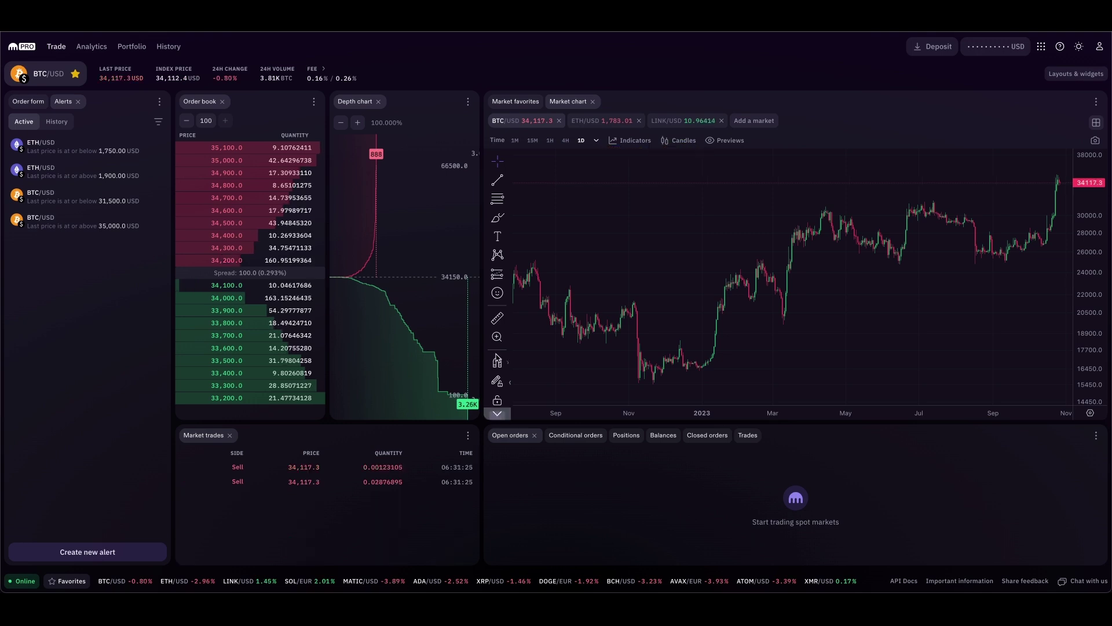
Reveal all hidden drawings on the BTC/USD chart, pan to recent months, and enlarge the chart
{"action": "scroll", "coordinate": [497, 358], "scroll_direction": "down", "scroll_amount": 2}
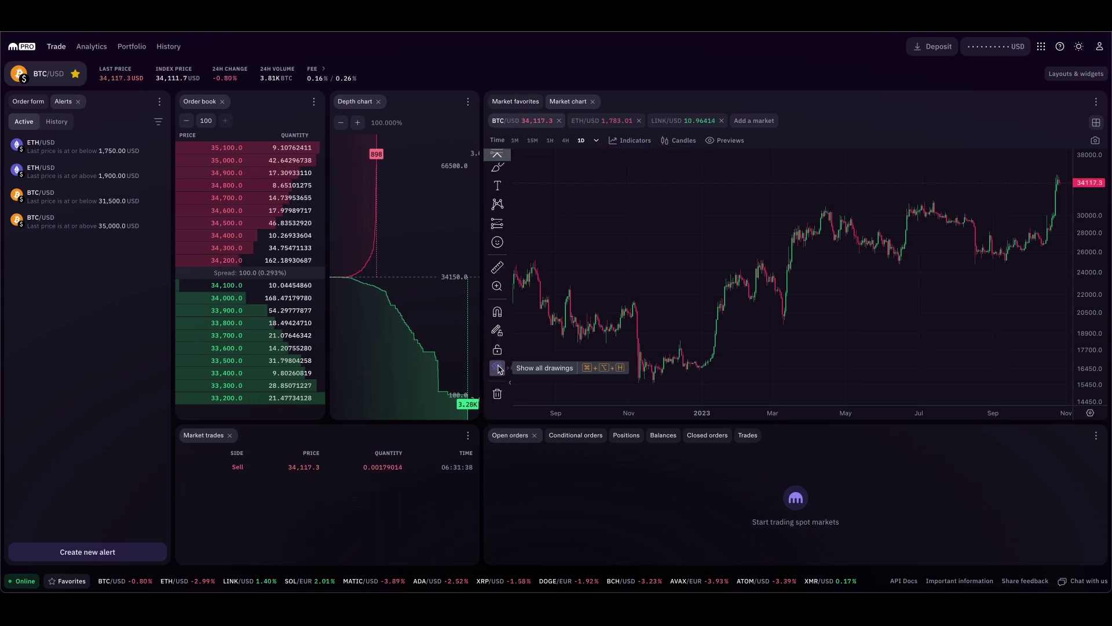
{"action": "left_click", "coordinate": [498, 369]}
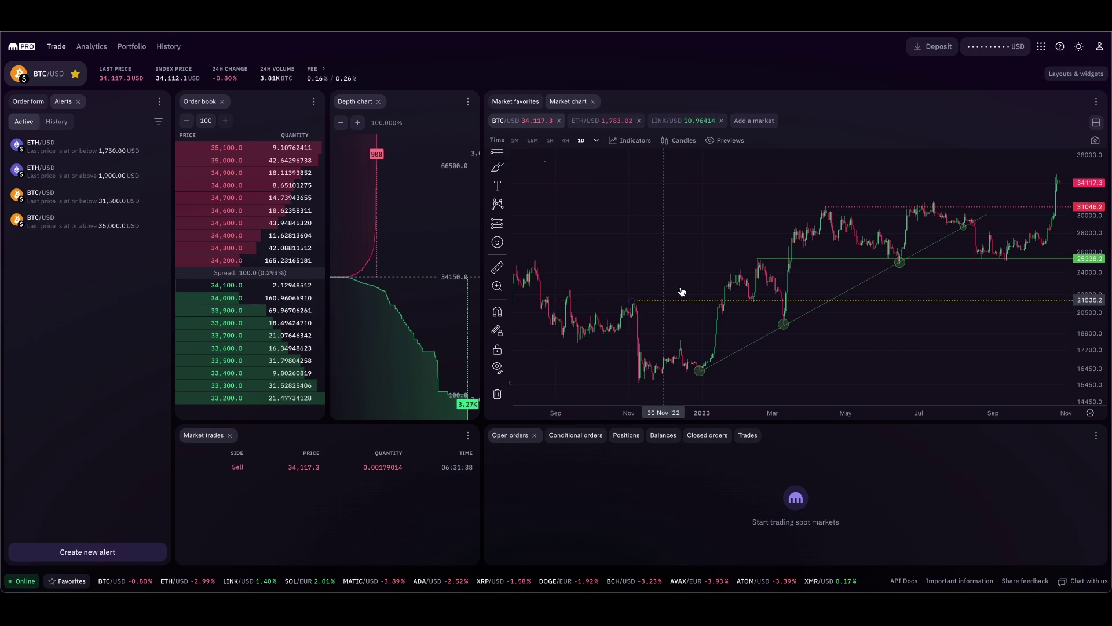
{"action": "left_click_drag", "start_coordinate": [708, 253], "coordinate": [649, 256]}
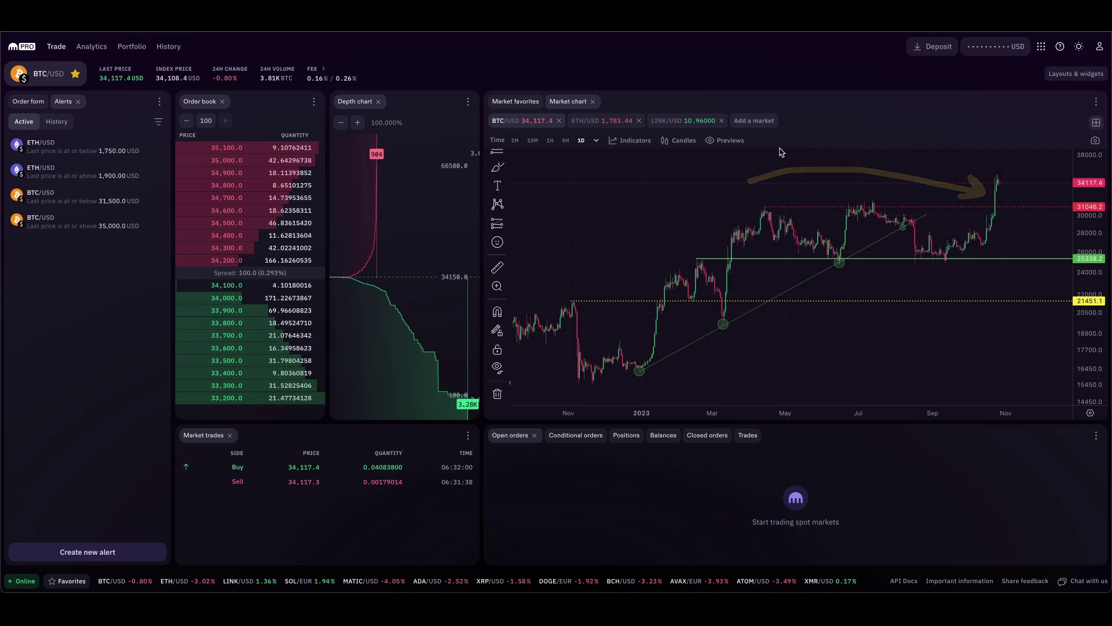
{"action": "left_click_drag", "start_coordinate": [689, 423], "coordinate": [691, 476]}
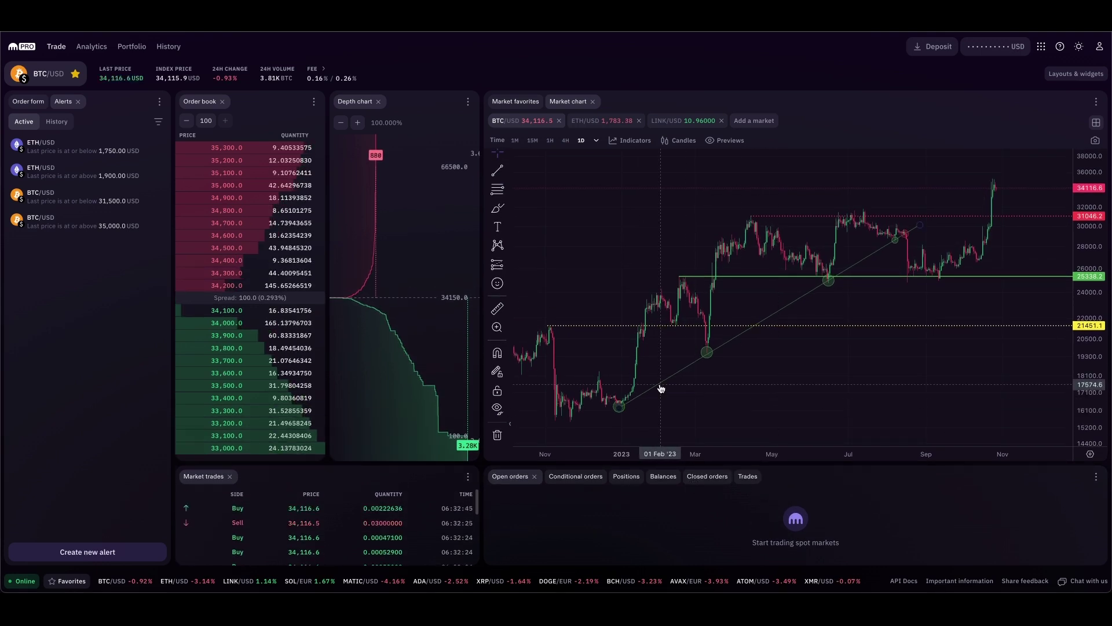
Add the MACD indicator pane to the BTC/USD chart
{"action": "left_click", "coordinate": [626, 145]}
{"action": "type", "text": "macd"}
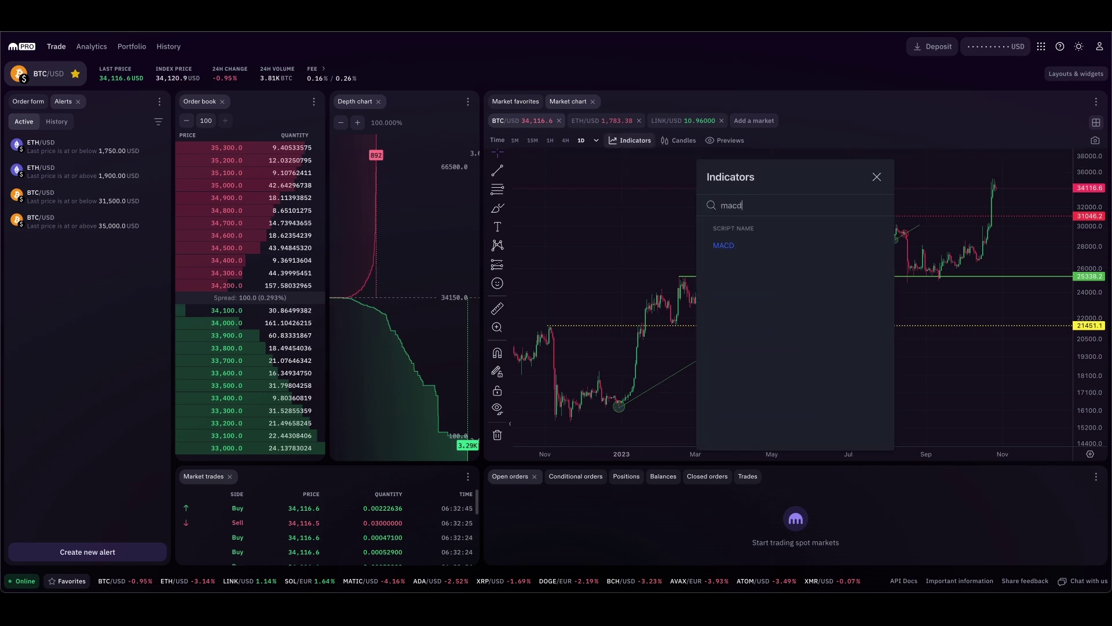
{"action": "left_click", "coordinate": [758, 243]}
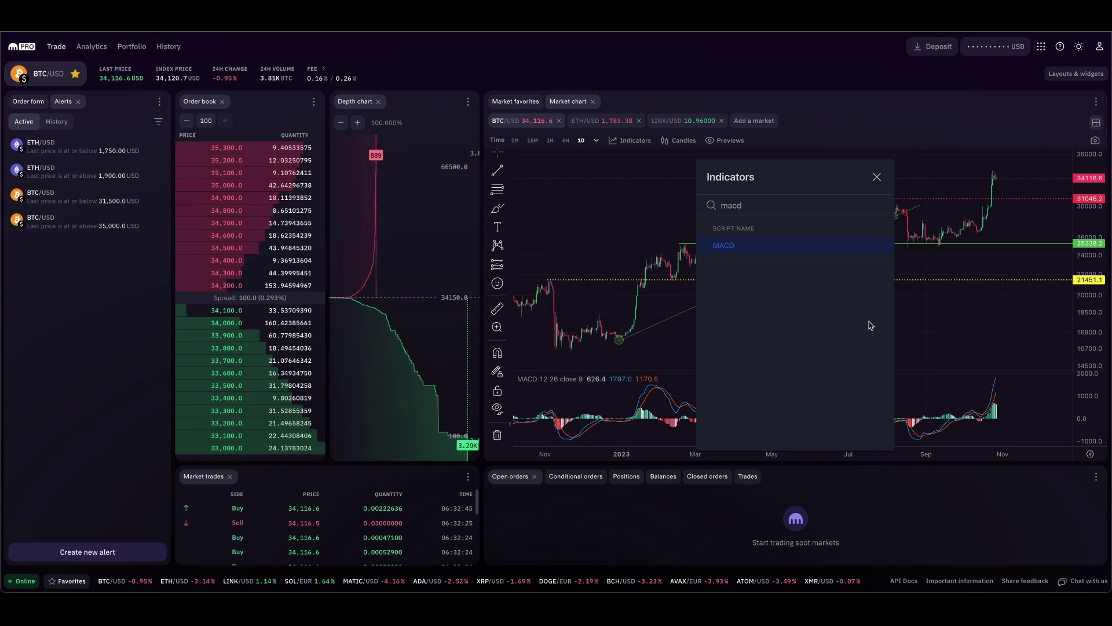
{"action": "left_click", "coordinate": [963, 346]}
{"action": "scroll", "coordinate": [963, 341], "scroll_direction": "up", "scroll_amount": 3}
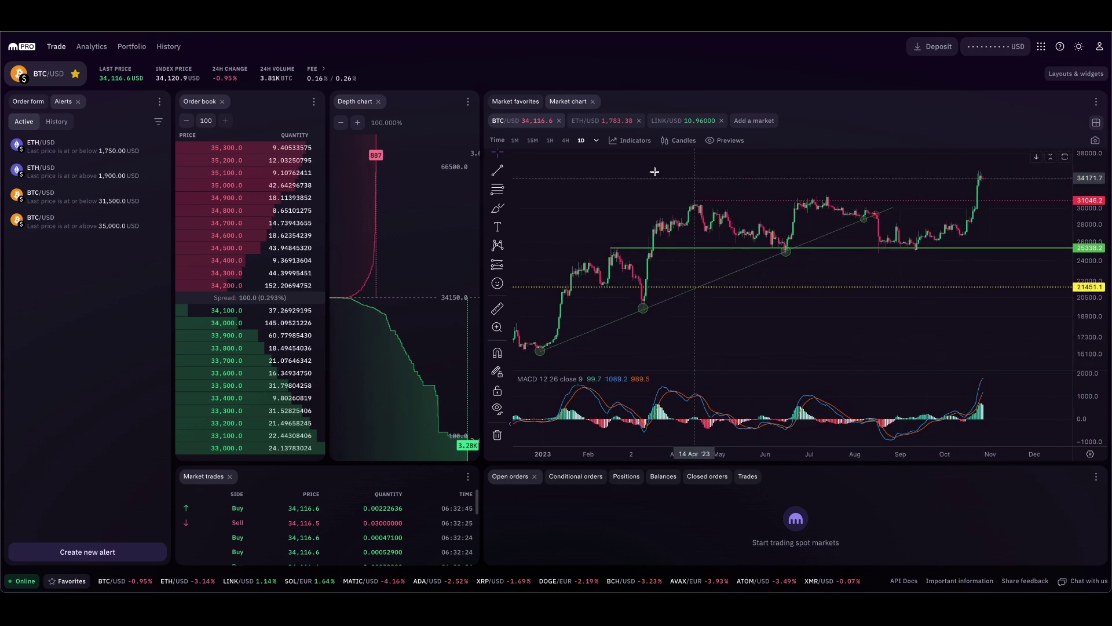
Add the Relative Strength Index (RSI) indicator pane to the chart
{"action": "left_click", "coordinate": [632, 140]}
{"action": "type", "text": "rsi"}
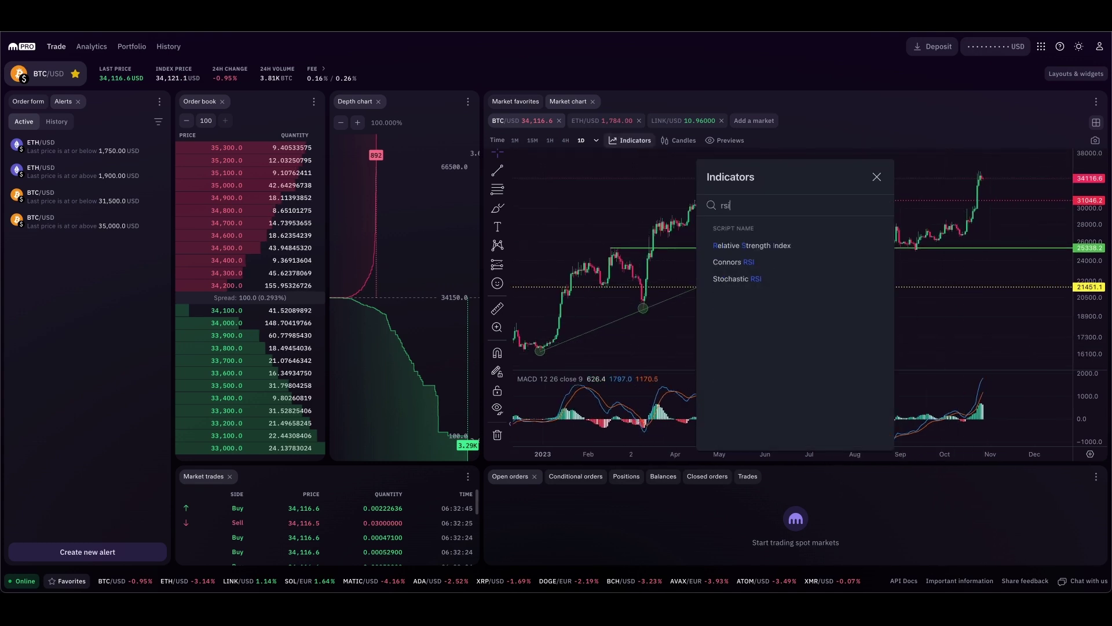
{"action": "left_click", "coordinate": [764, 246]}
{"action": "left_click", "coordinate": [966, 122]}
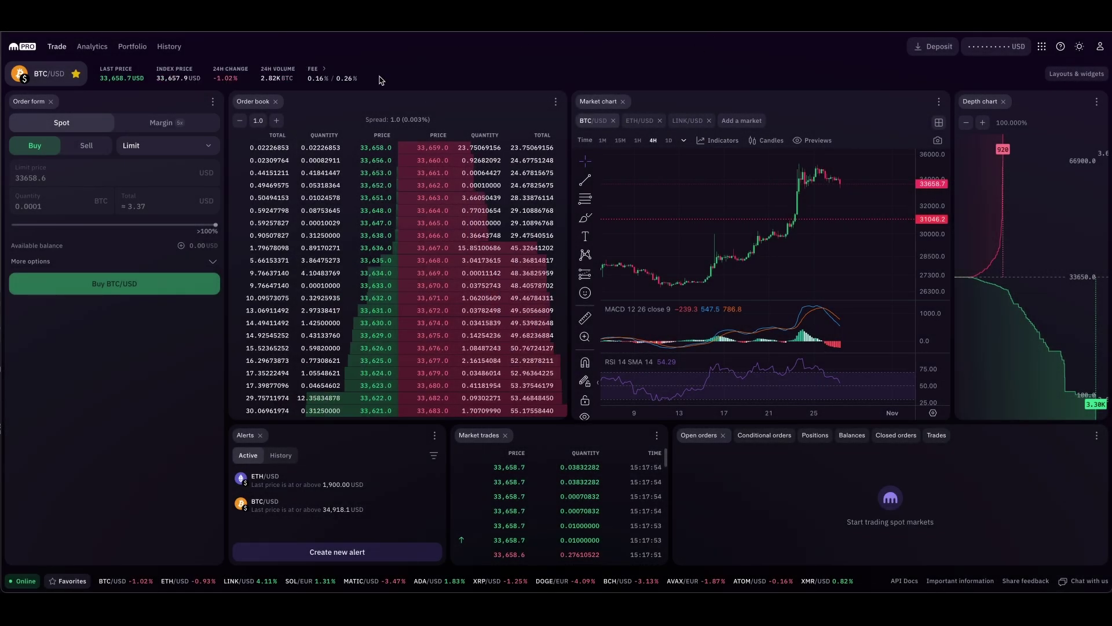
Reset the workspace to the Advanced layout and drag the chart divider down to enlarge it
{"action": "mouse_move", "coordinate": [439, 45]}
{"action": "left_mouse_down"}
{"action": "mouse_move", "coordinate": [325, 397]}
{"action": "mouse_move", "coordinate": [900, 452]}
{"action": "mouse_move", "coordinate": [360, 105]}
{"action": "mouse_move", "coordinate": [179, 46]}
{"action": "left_mouse_up"}
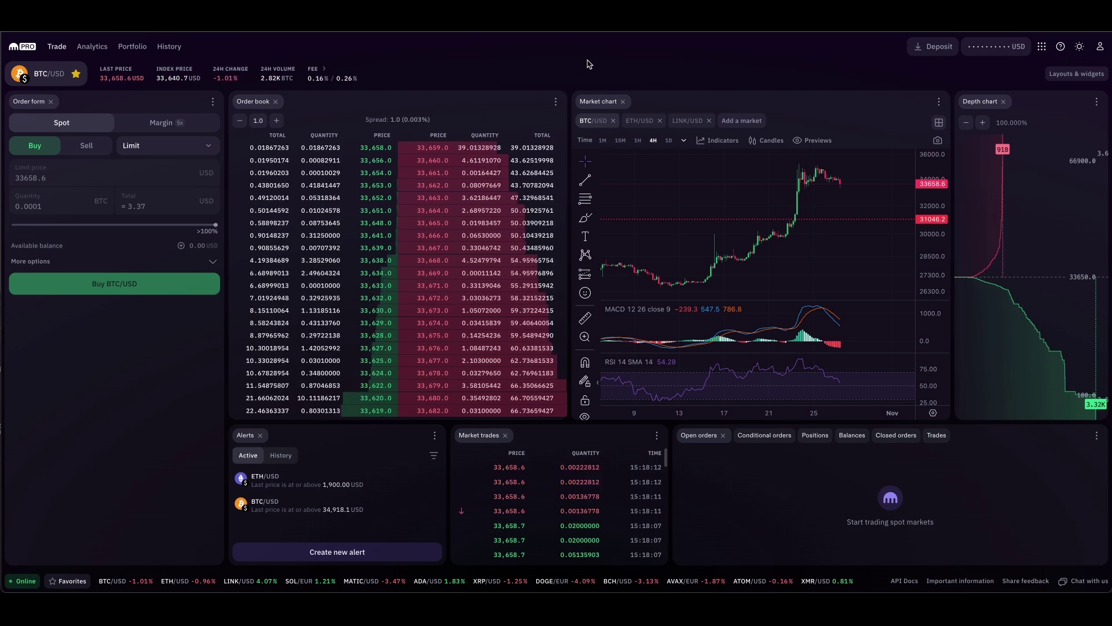
{"action": "left_click", "coordinate": [1075, 78]}
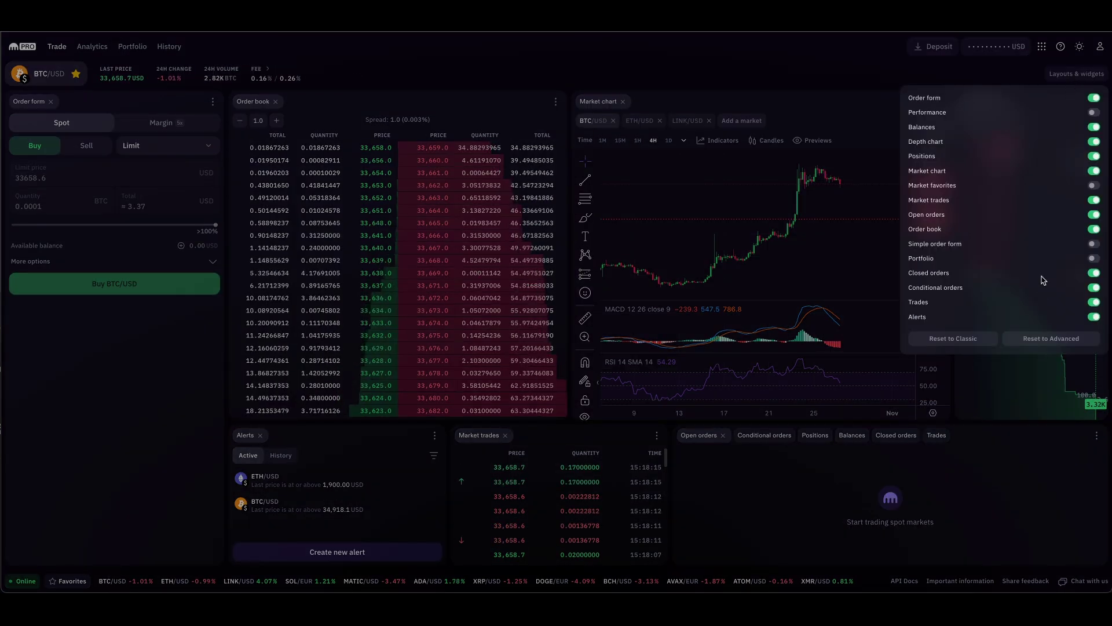
{"action": "left_click", "coordinate": [1050, 338]}
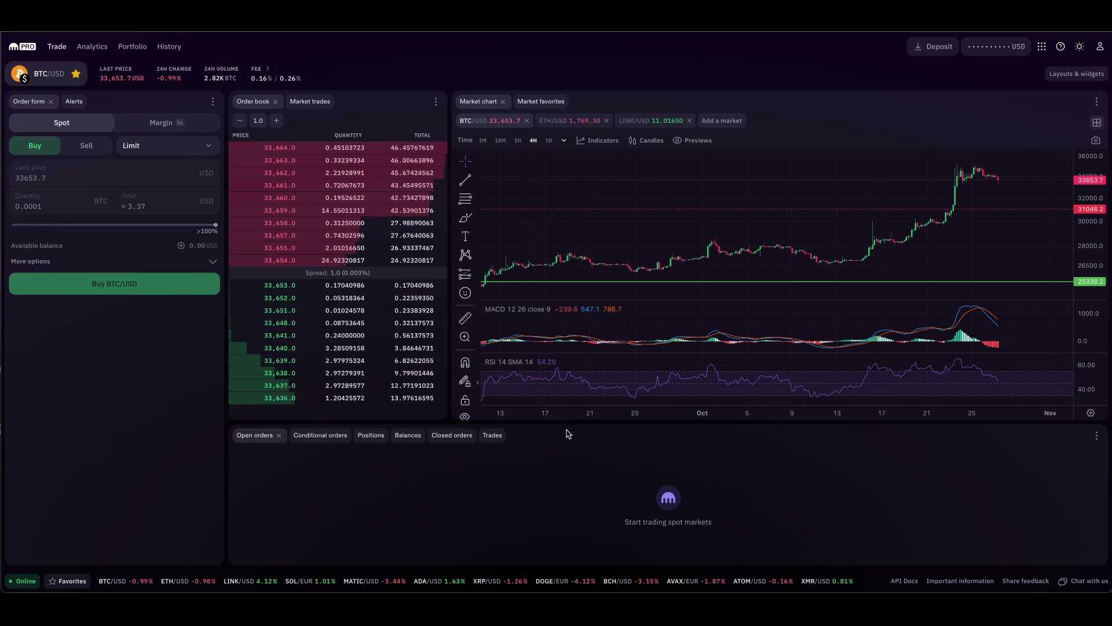
{"action": "left_click_drag", "start_coordinate": [566, 423], "coordinate": [564, 463]}
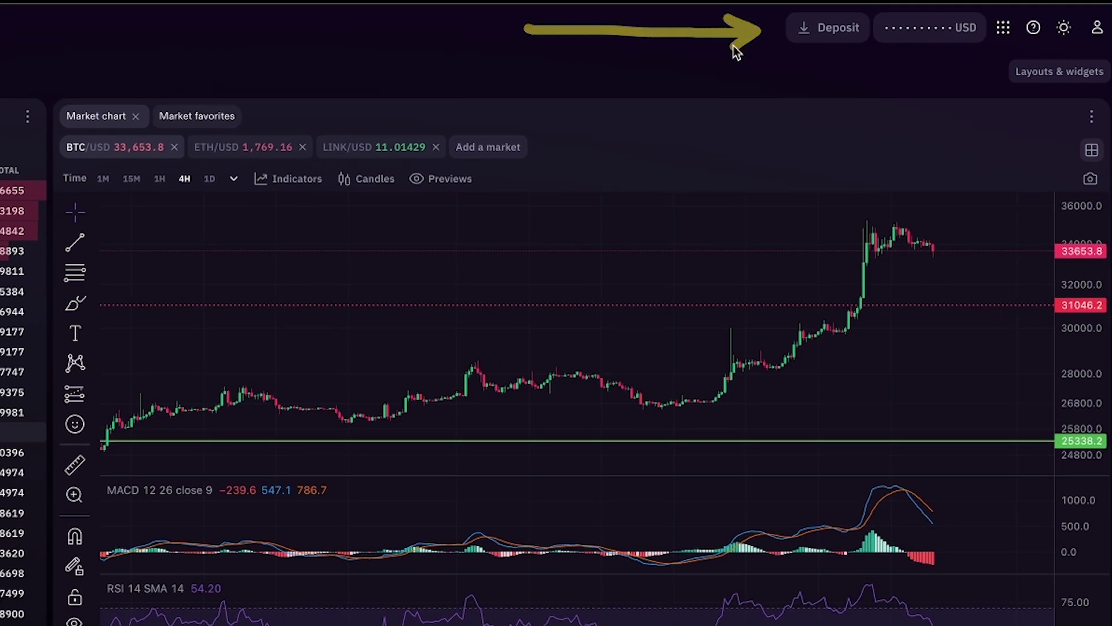
Open the Deposit dialog and choose US Dollar as the asset to deposit
{"action": "left_click", "coordinate": [804, 33]}
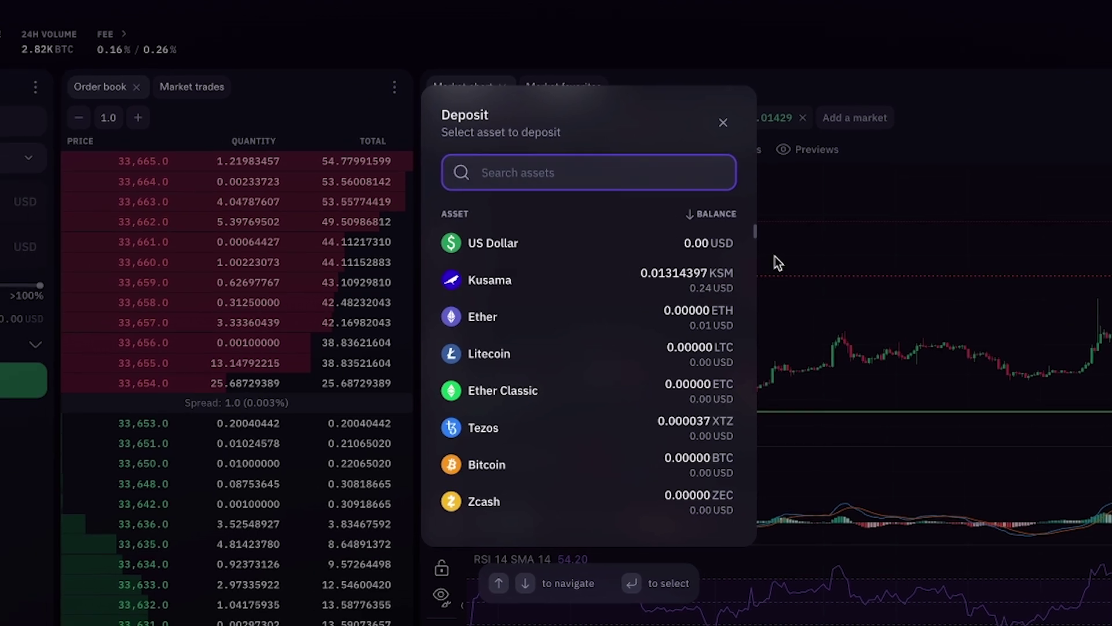
{"action": "left_click_drag", "start_coordinate": [755, 230], "coordinate": [739, 168]}
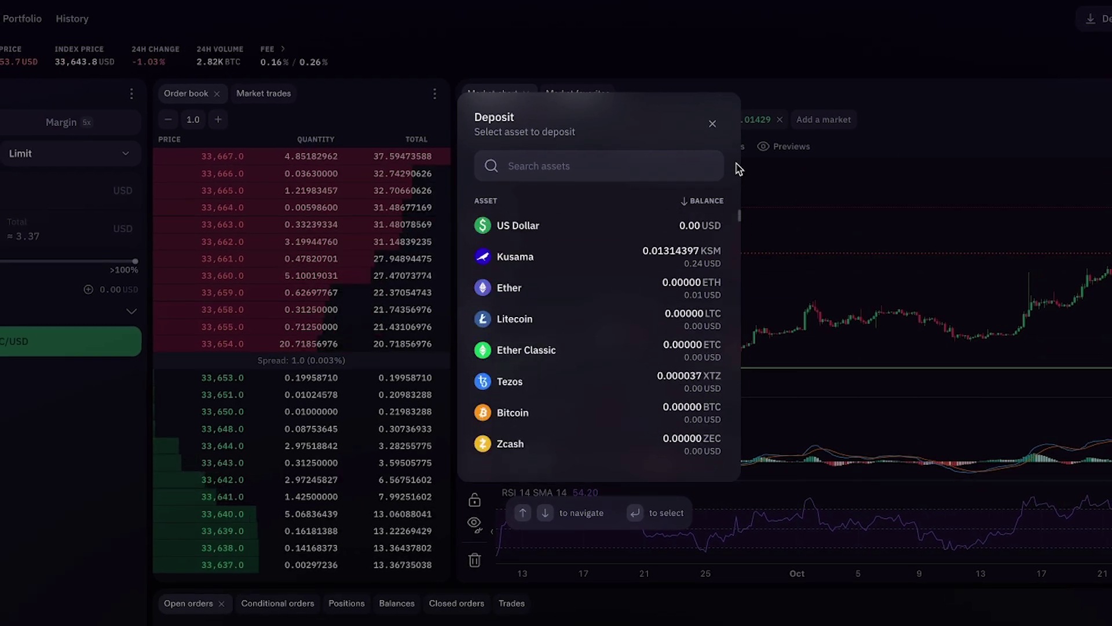
{"action": "left_click_drag", "start_coordinate": [456, 238], "coordinate": [601, 245]}
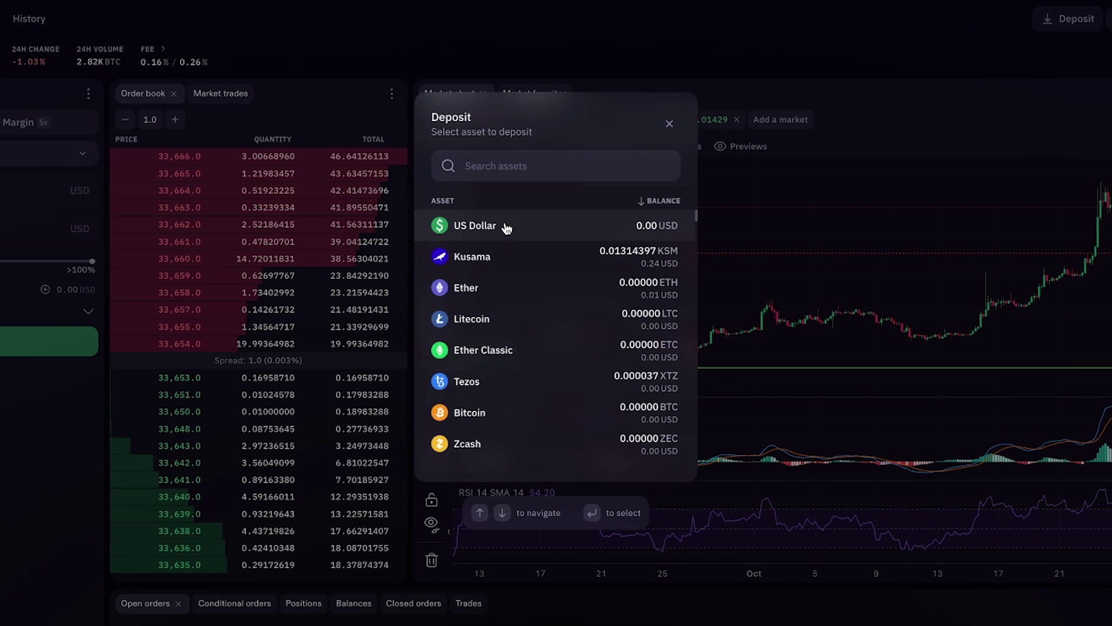
{"action": "left_click", "coordinate": [469, 230]}
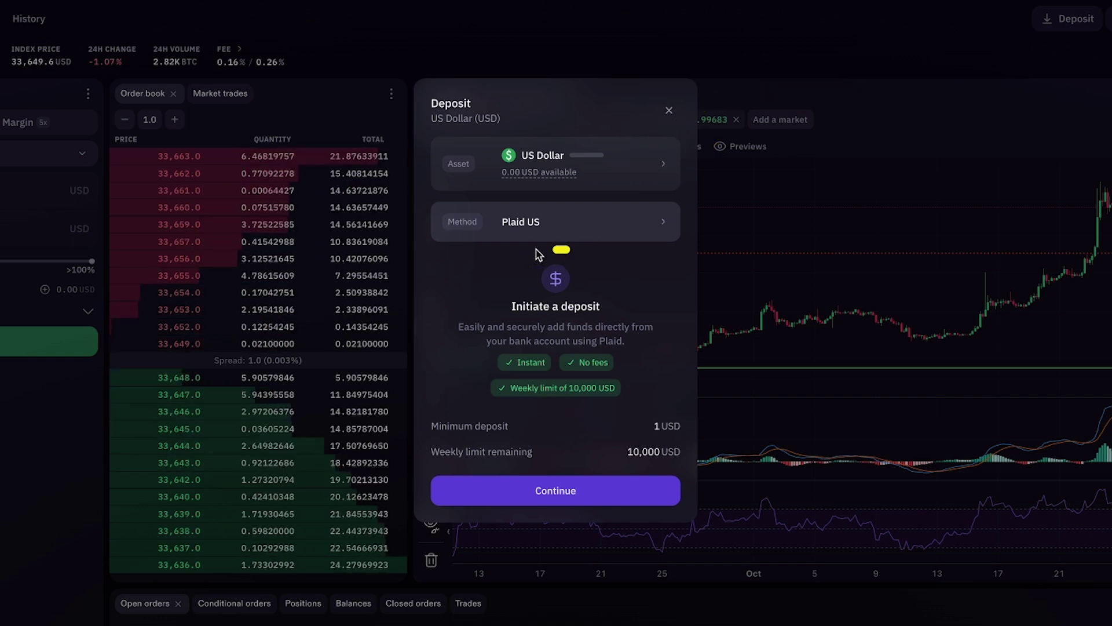
Choose funding directly from a bank for the US Dollar deposit and continue to Plaid US linking
{"action": "left_click_drag", "start_coordinate": [463, 255], "coordinate": [443, 346]}
{"action": "mouse_move", "coordinate": [449, 400]}
{"action": "left_mouse_down"}
{"action": "mouse_move", "coordinate": [627, 422]}
{"action": "mouse_move", "coordinate": [687, 298]}
{"action": "mouse_move", "coordinate": [614, 246]}
{"action": "mouse_move", "coordinate": [553, 246]}
{"action": "left_mouse_up"}
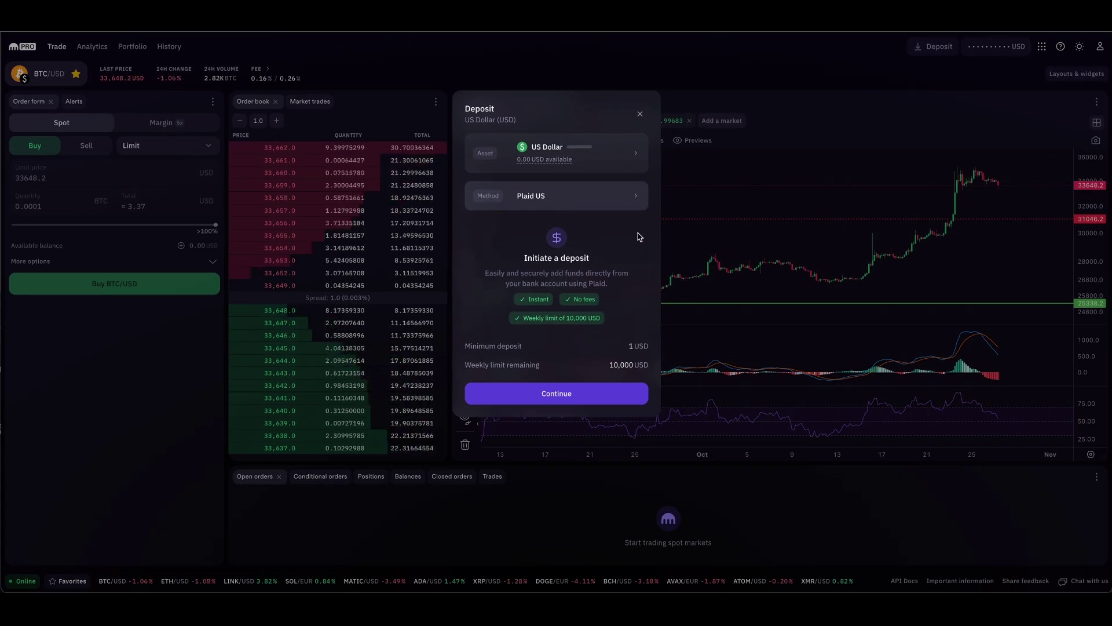
{"action": "left_click_drag", "start_coordinate": [648, 201], "coordinate": [807, 99]}
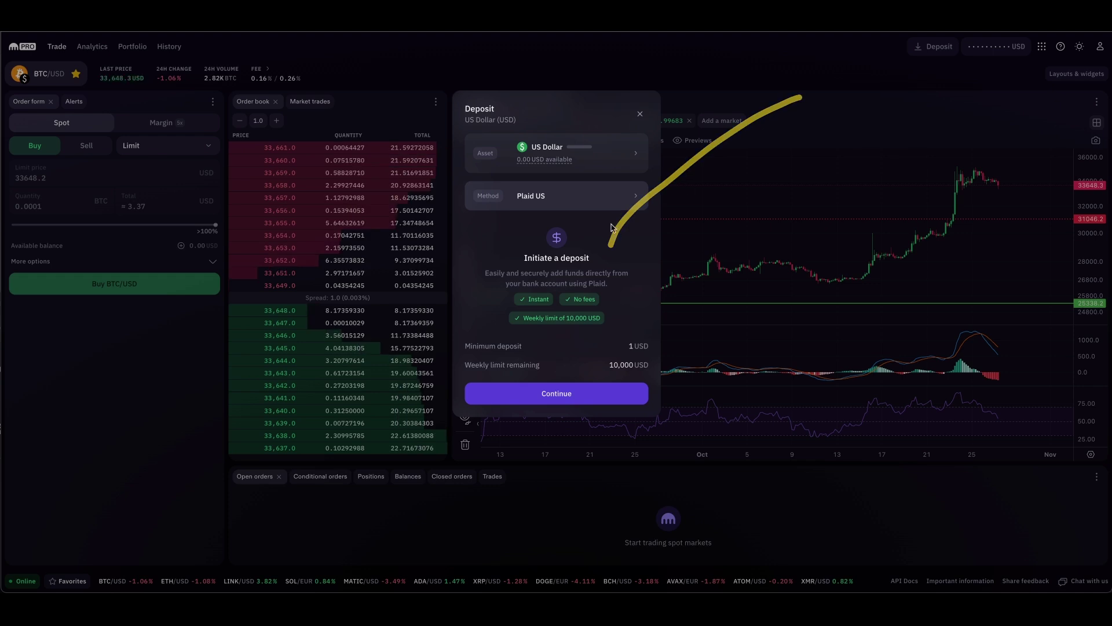
{"action": "left_click_drag", "start_coordinate": [520, 234], "coordinate": [411, 91]}
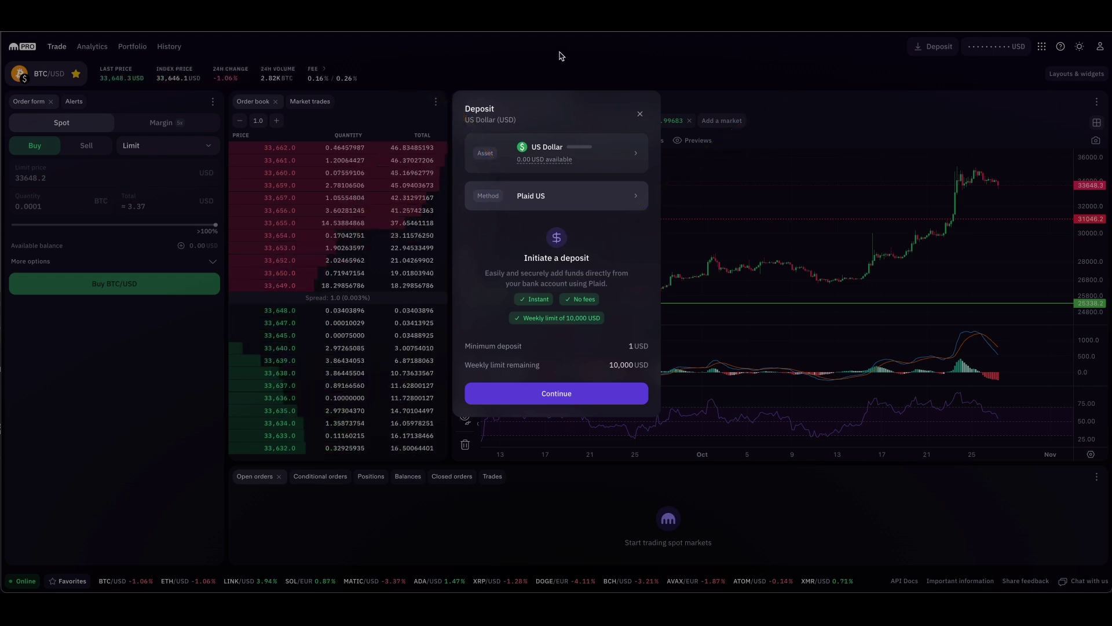
{"action": "mouse_move", "coordinate": [561, 120]}
{"action": "left_mouse_down"}
{"action": "mouse_move", "coordinate": [559, 135]}
{"action": "mouse_move", "coordinate": [553, 126]}
{"action": "mouse_move", "coordinate": [574, 113]}
{"action": "left_mouse_up"}
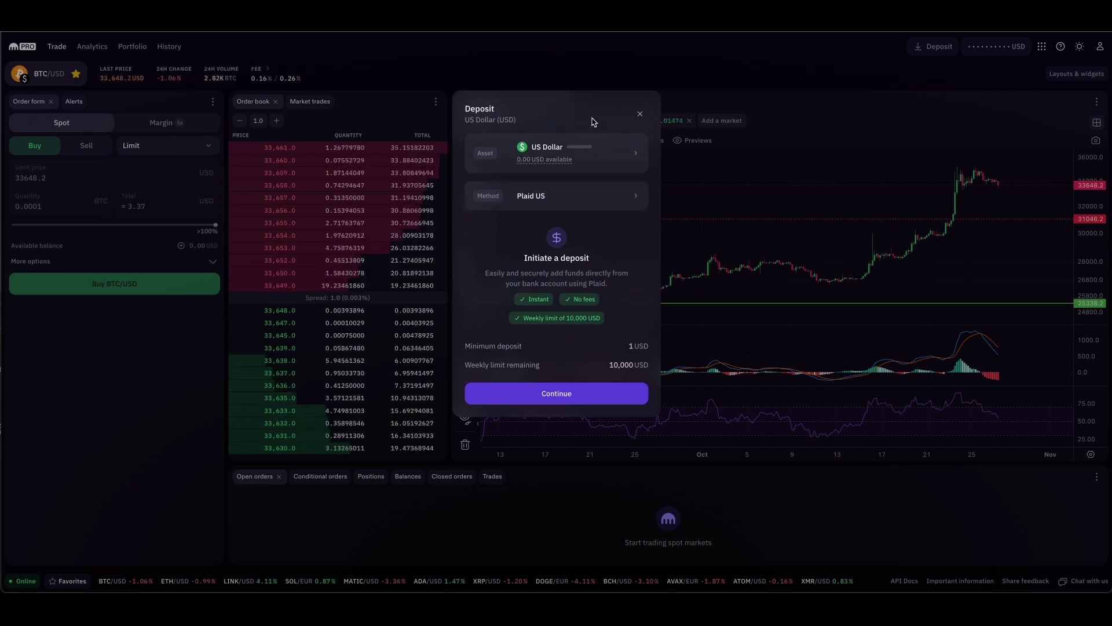
{"action": "left_click", "coordinate": [563, 200]}
{"action": "mouse_move", "coordinate": [660, 197]}
{"action": "left_mouse_down"}
{"action": "mouse_move", "coordinate": [589, 254]}
{"action": "mouse_move", "coordinate": [620, 250]}
{"action": "left_mouse_up"}
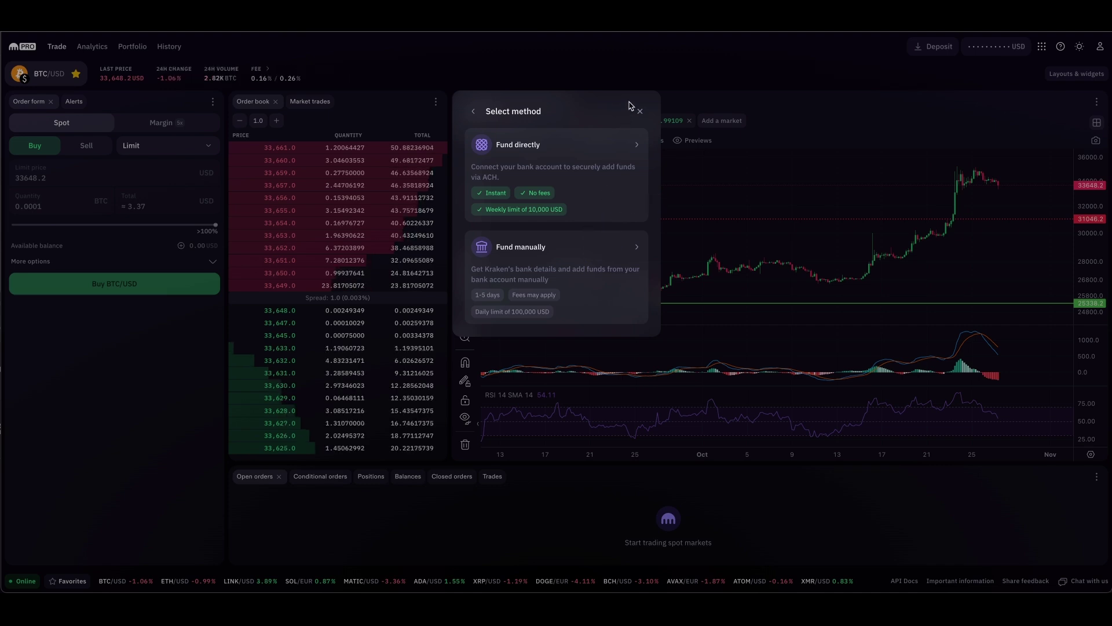
{"action": "left_click_drag", "start_coordinate": [607, 122], "coordinate": [586, 152]}
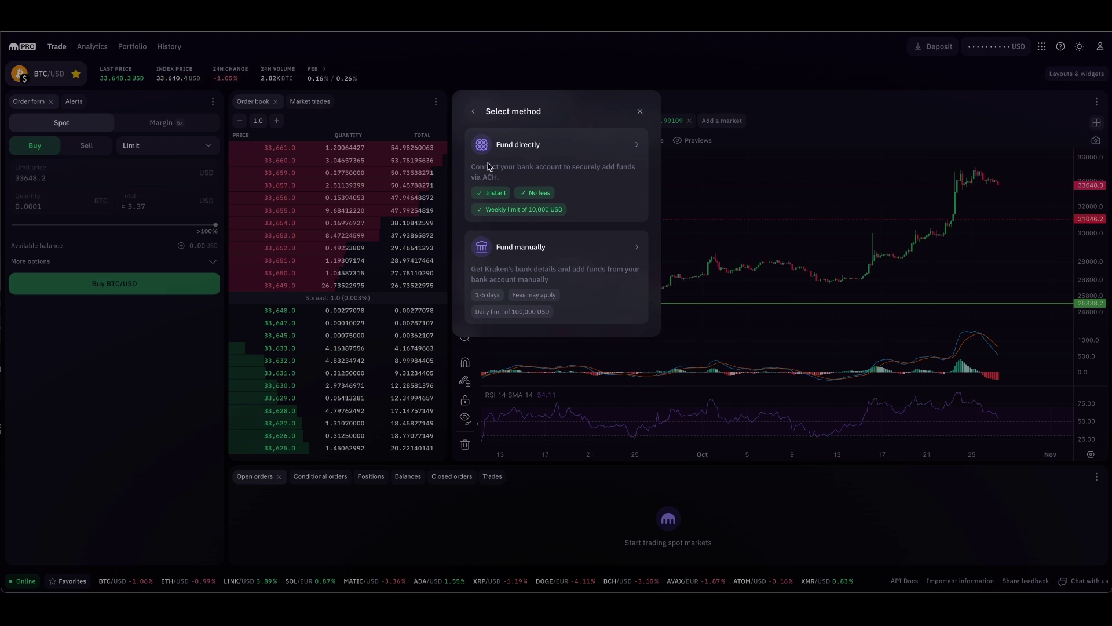
{"action": "left_click_drag", "start_coordinate": [526, 160], "coordinate": [562, 160]}
{"action": "left_click", "coordinate": [569, 157]}
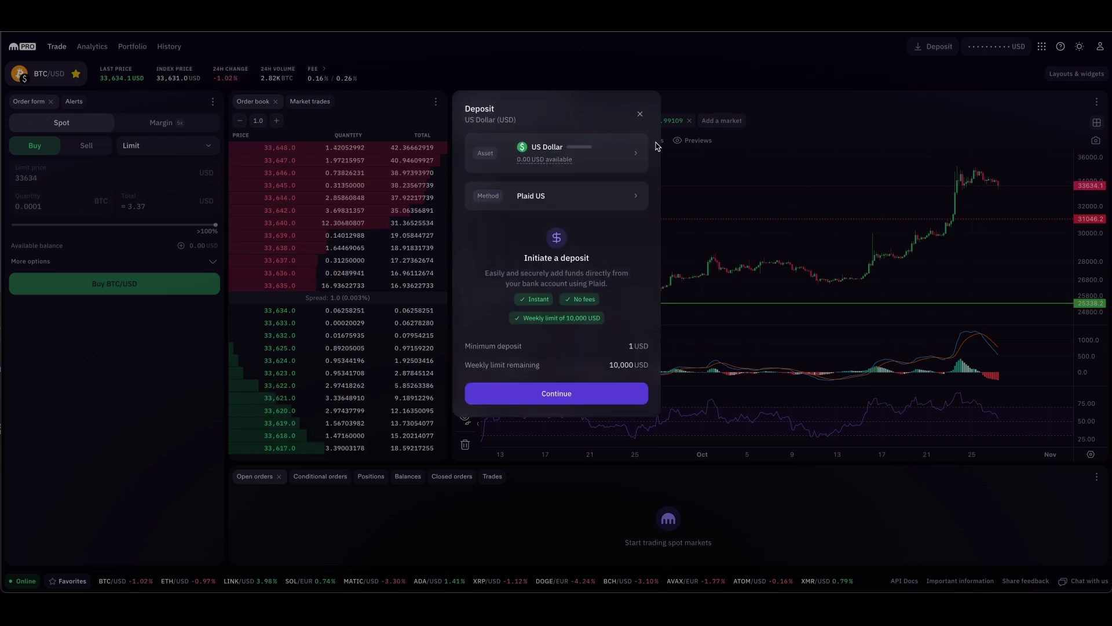
{"action": "left_click_drag", "start_coordinate": [656, 142], "coordinate": [638, 296]}
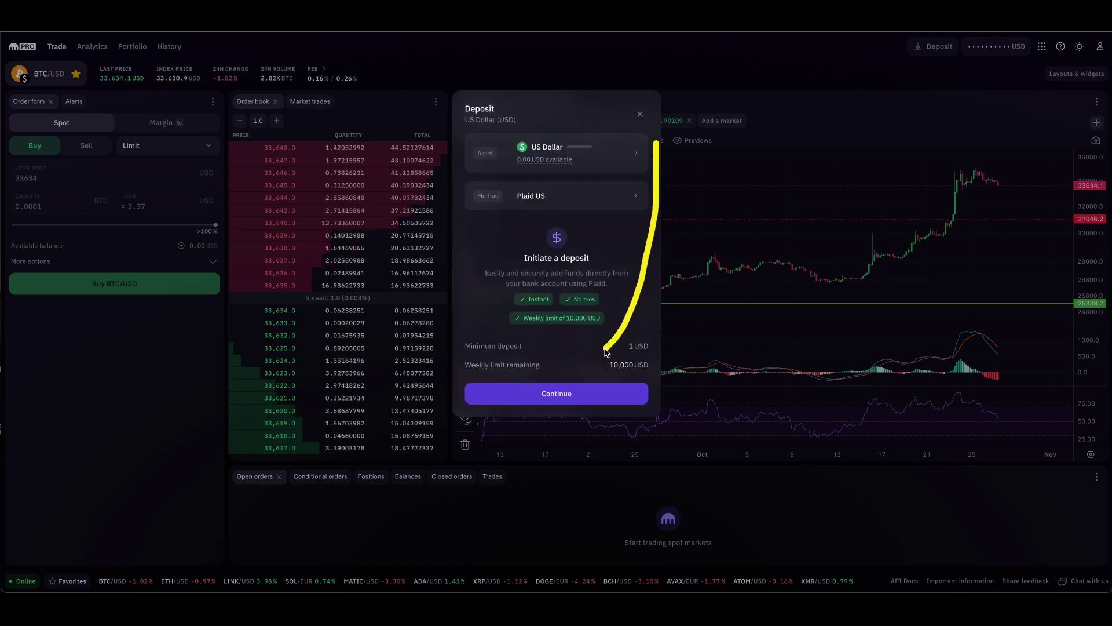
{"action": "left_click", "coordinate": [583, 396]}
Start linking a bank account through Plaid, skipping the phone number
{"action": "left_click", "coordinate": [555, 296]}
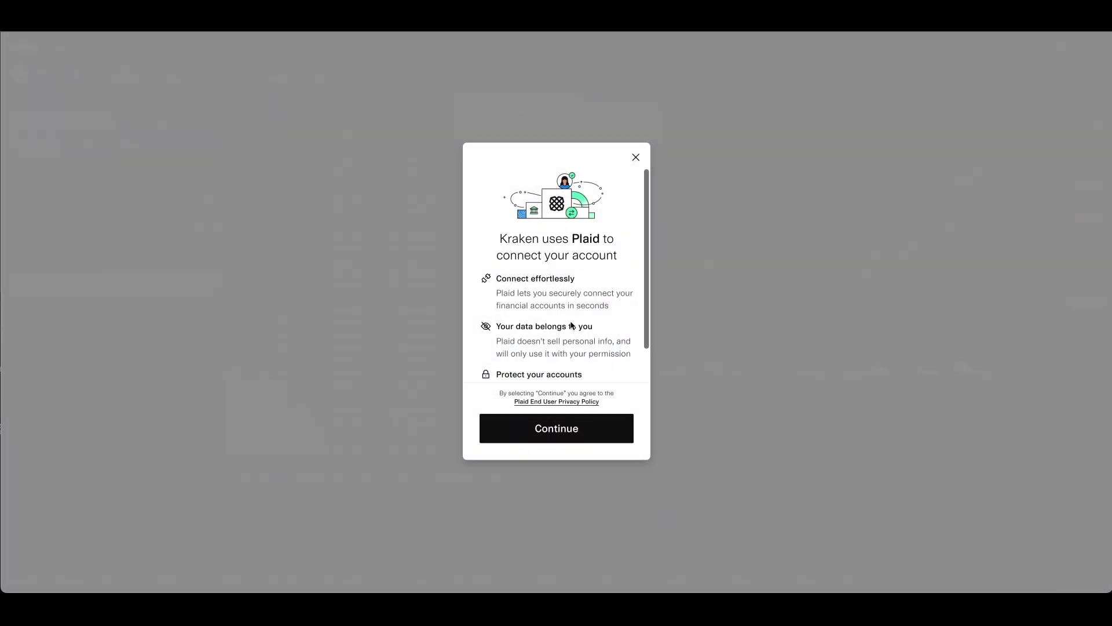
{"action": "left_click", "coordinate": [554, 429]}
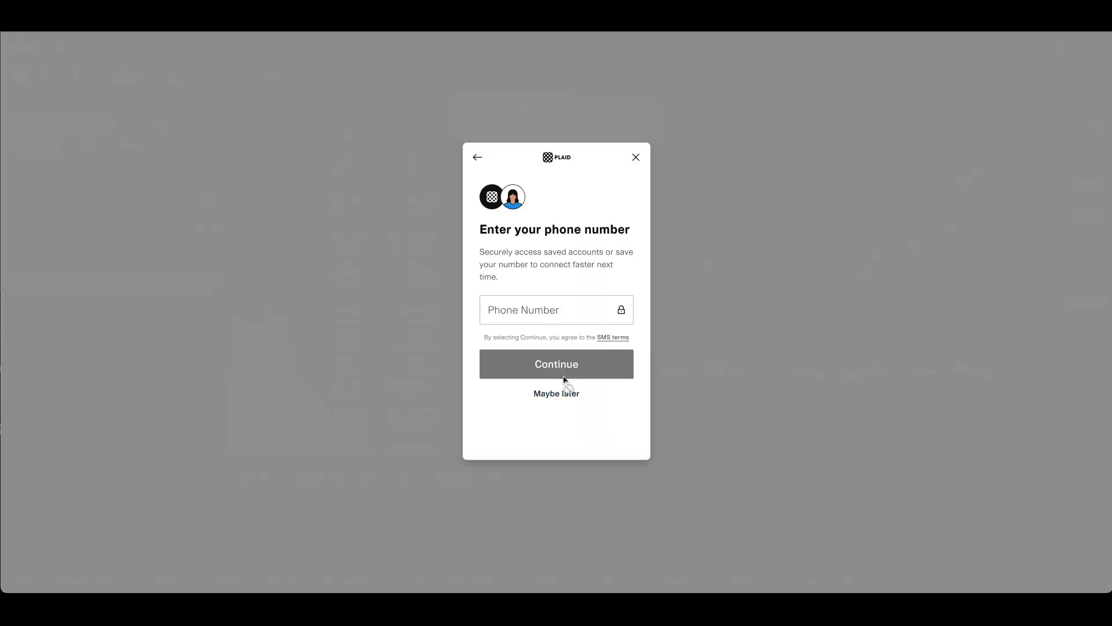
{"action": "left_click", "coordinate": [559, 395]}
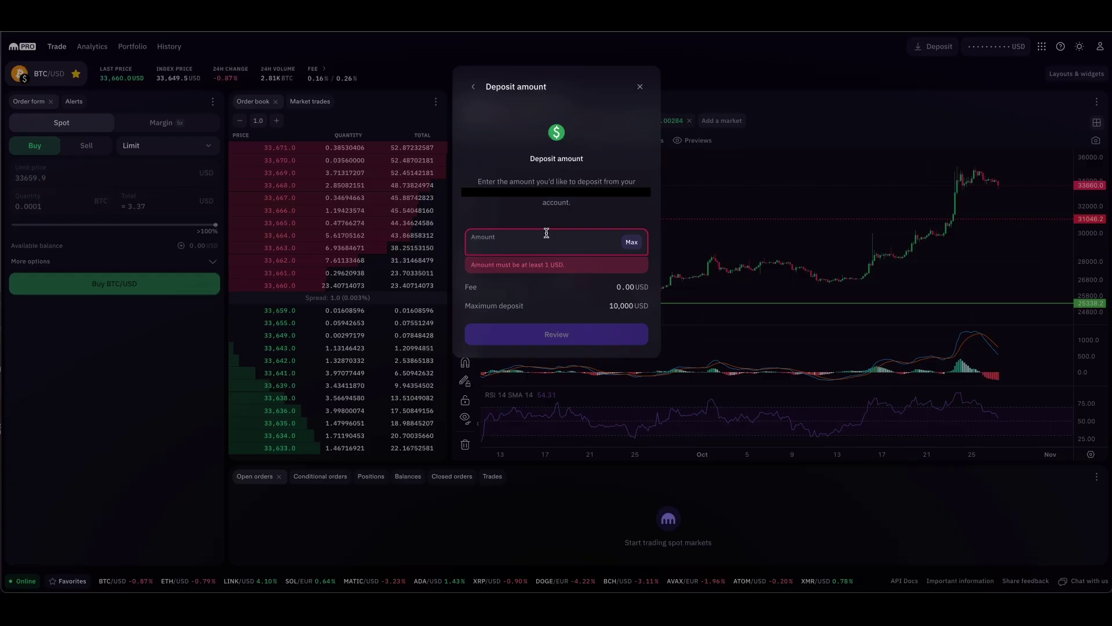
Enter a 100 USD deposit amount and close the deposit-initiated confirmation
{"action": "left_click", "coordinate": [546, 233]}
{"action": "type", "text": "100"}
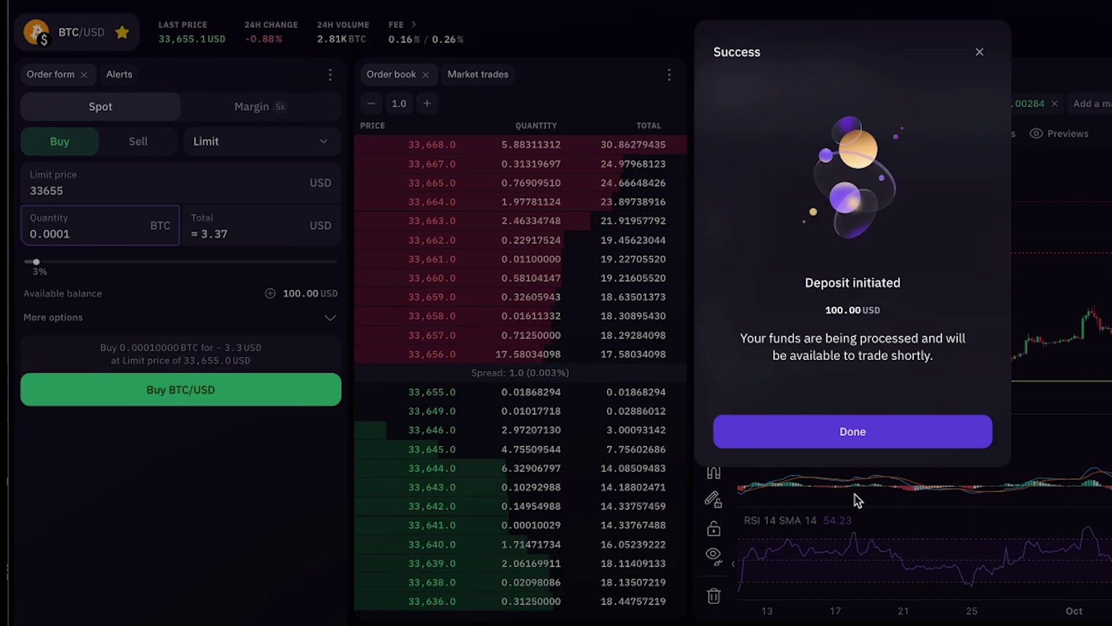
{"action": "left_click", "coordinate": [850, 431]}
{"action": "mouse_move", "coordinate": [850, 426]}
{"action": "left_mouse_down"}
{"action": "mouse_move", "coordinate": [702, 374]}
{"action": "mouse_move", "coordinate": [346, 295]}
{"action": "mouse_move", "coordinate": [259, 288]}
{"action": "mouse_move", "coordinate": [315, 313]}
{"action": "mouse_move", "coordinate": [379, 305]}
{"action": "left_mouse_up"}
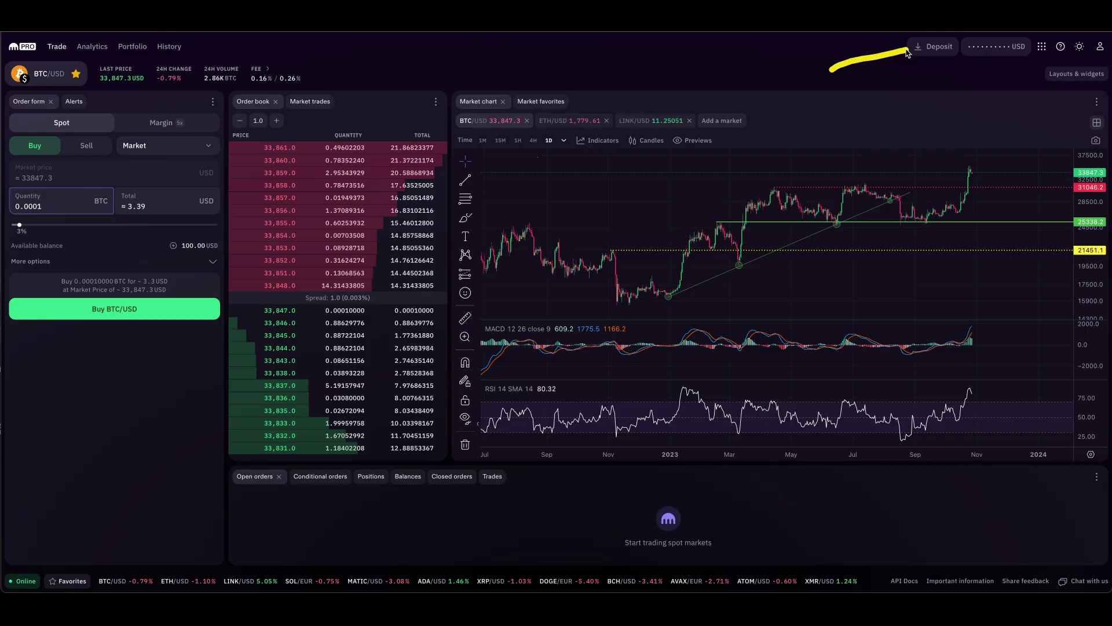
{"action": "left_click", "coordinate": [933, 47]}
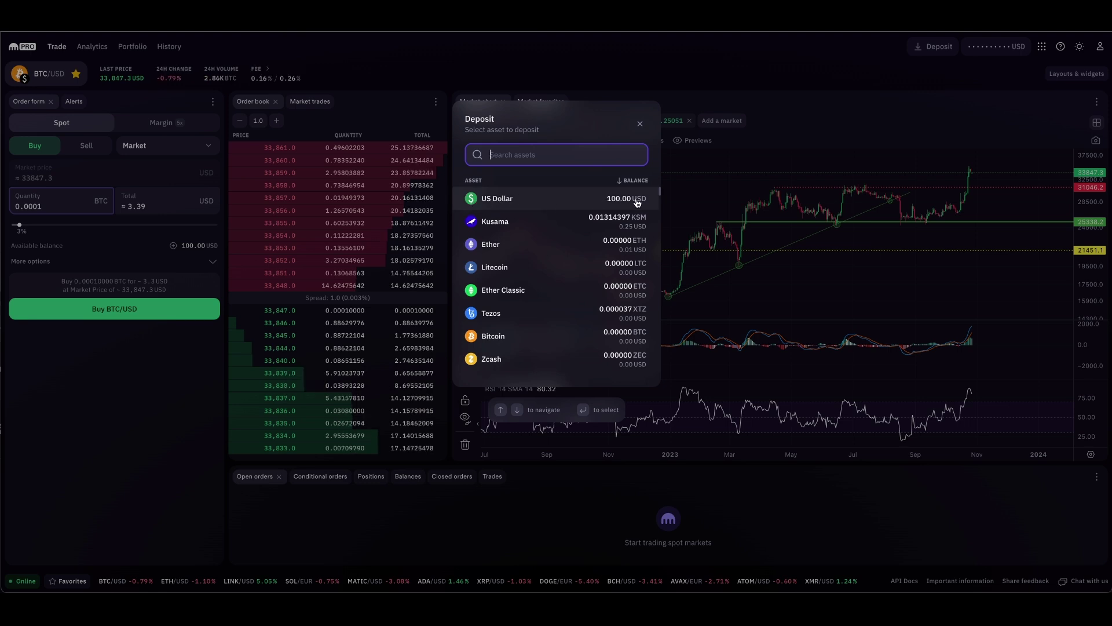
{"action": "left_click", "coordinate": [755, 62]}
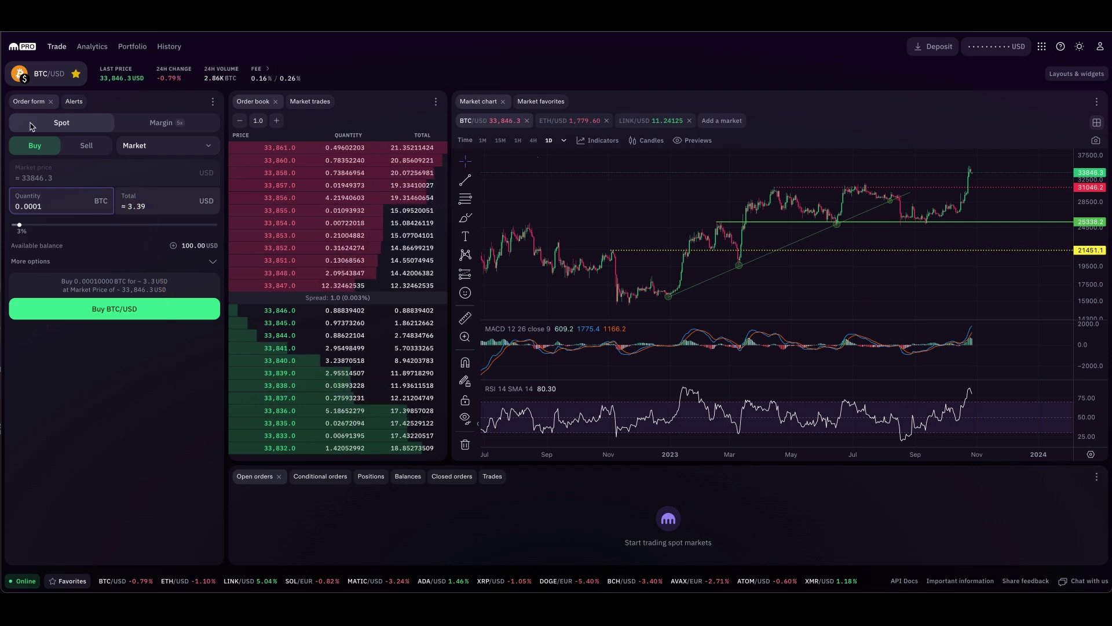
{"action": "left_click", "coordinate": [161, 124]}
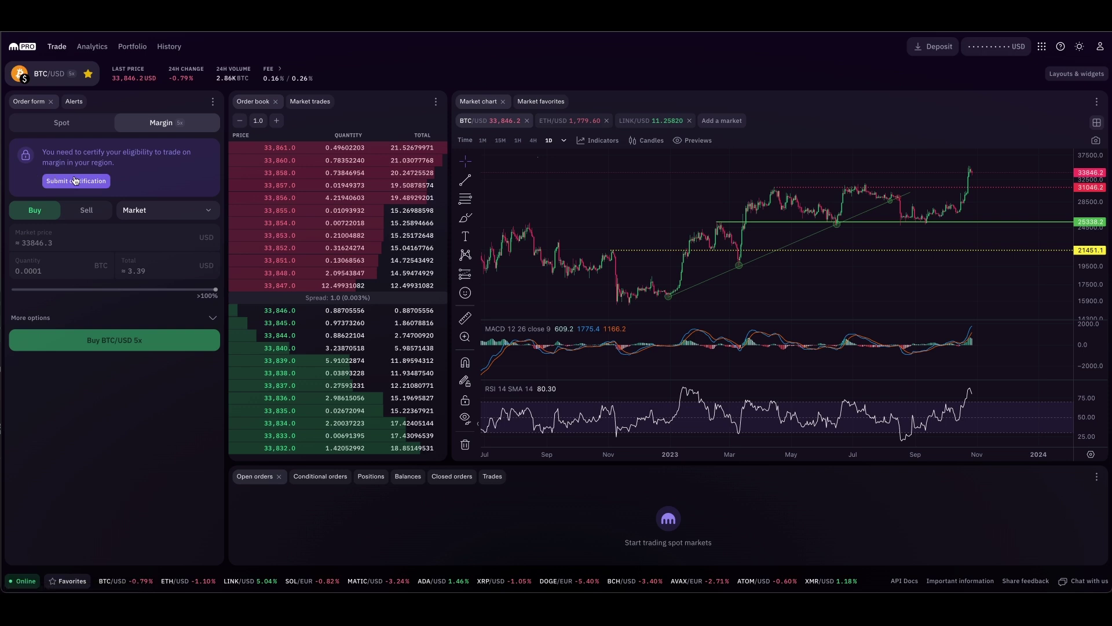
{"action": "left_click", "coordinate": [79, 126]}
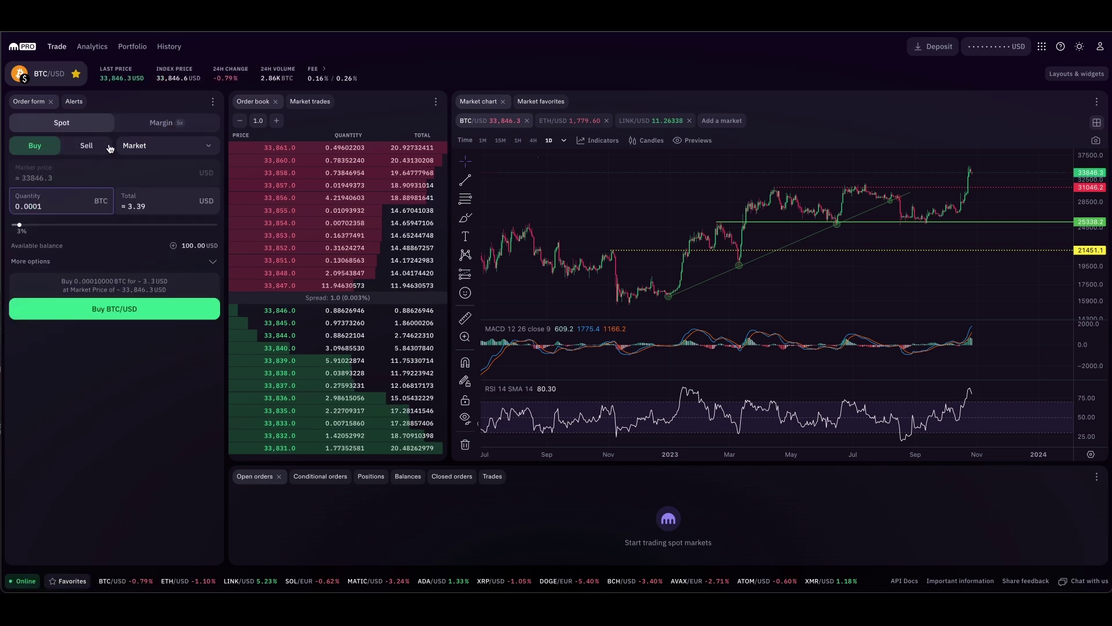
Switch the 0.0001 BTC buy from Market to a Limit order at 33846.3 USD
{"action": "left_click", "coordinate": [134, 146]}
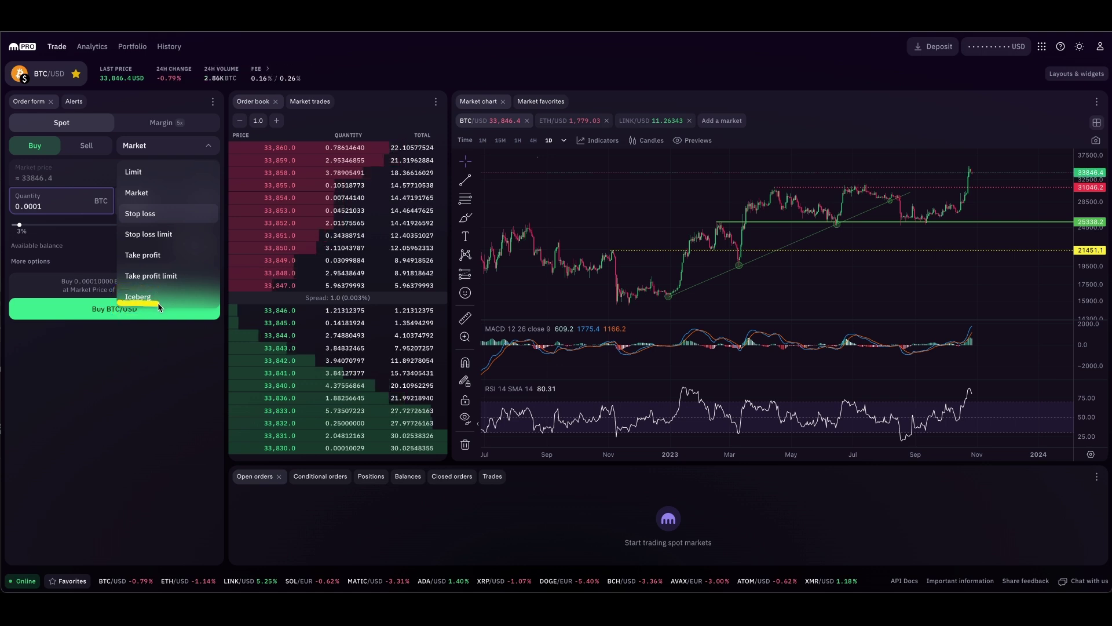
{"action": "left_click", "coordinate": [134, 171]}
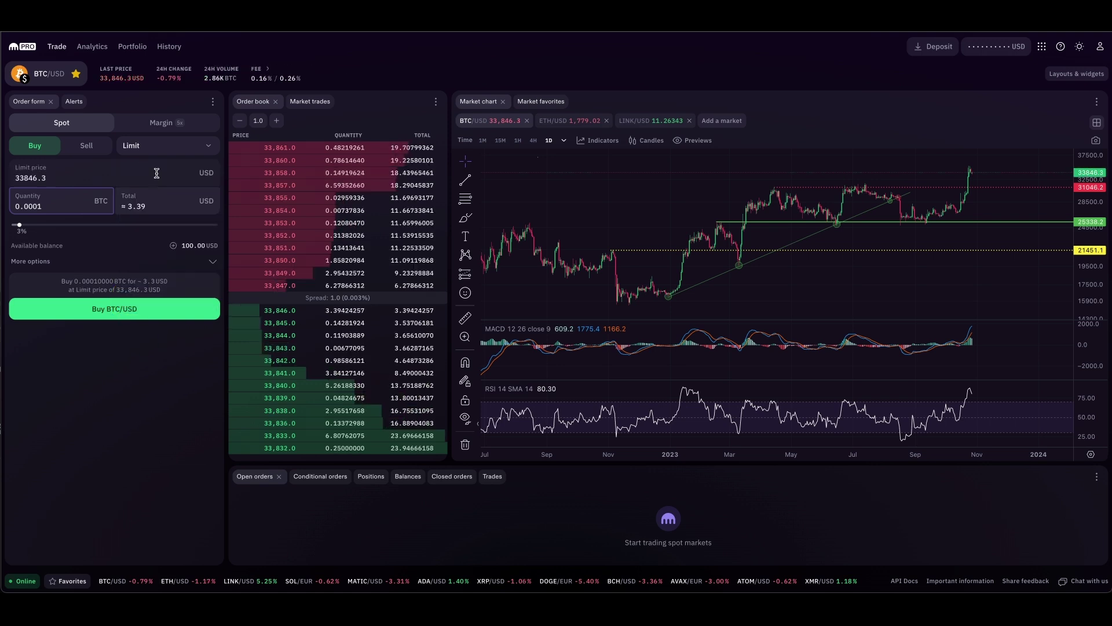
Switch the chart to 1H candles and draw a coloured horizontal ray at the low near 33587
{"action": "left_click", "coordinate": [518, 141]}
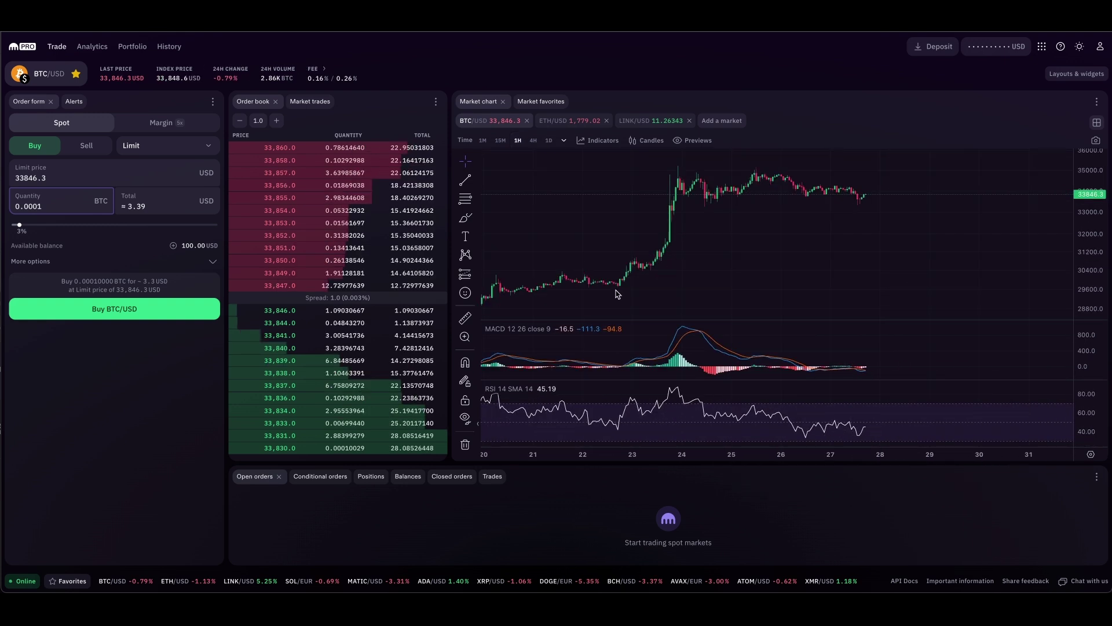
{"action": "mouse_move", "coordinate": [603, 301]}
{"action": "left_mouse_down"}
{"action": "mouse_move", "coordinate": [719, 212]}
{"action": "mouse_move", "coordinate": [896, 212]}
{"action": "left_mouse_up"}
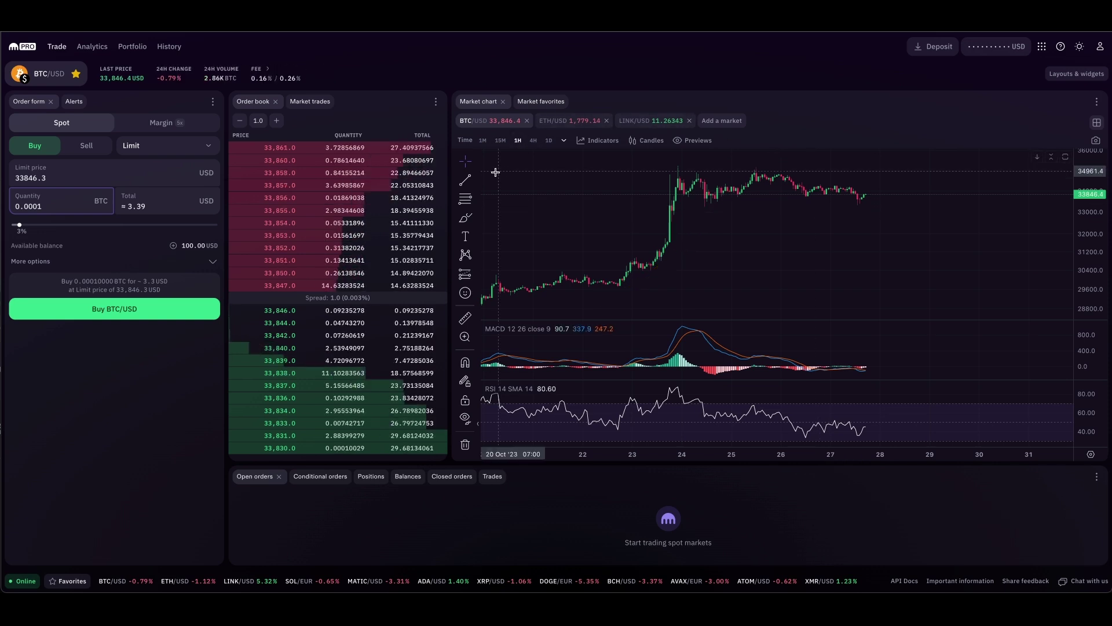
{"action": "left_click", "coordinate": [478, 184]}
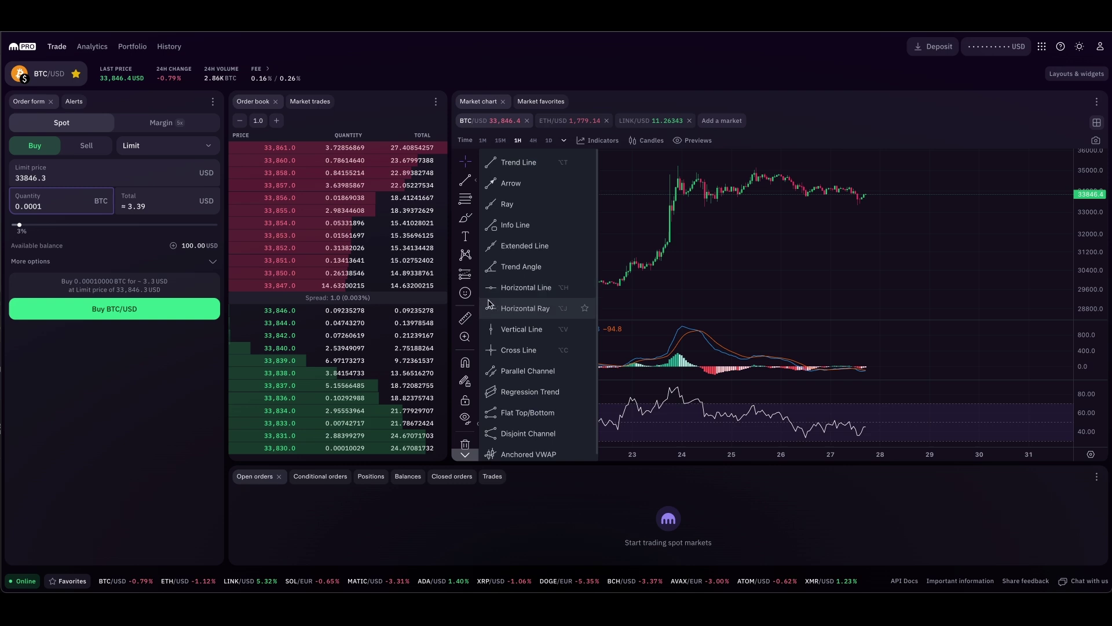
{"action": "left_click", "coordinate": [504, 308]}
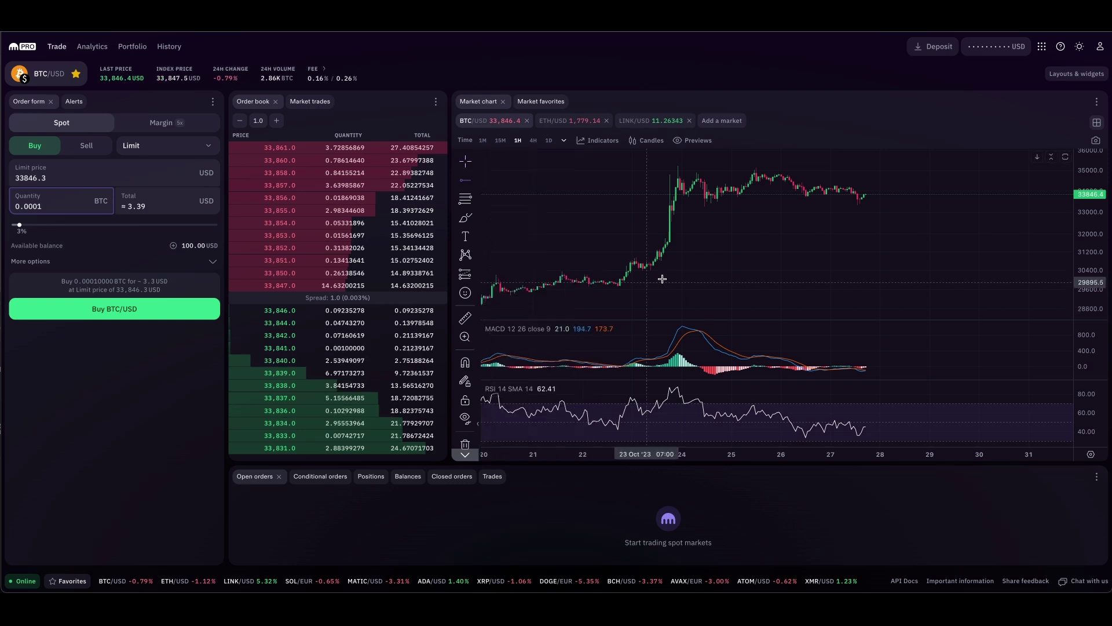
{"action": "left_click", "coordinate": [708, 203]}
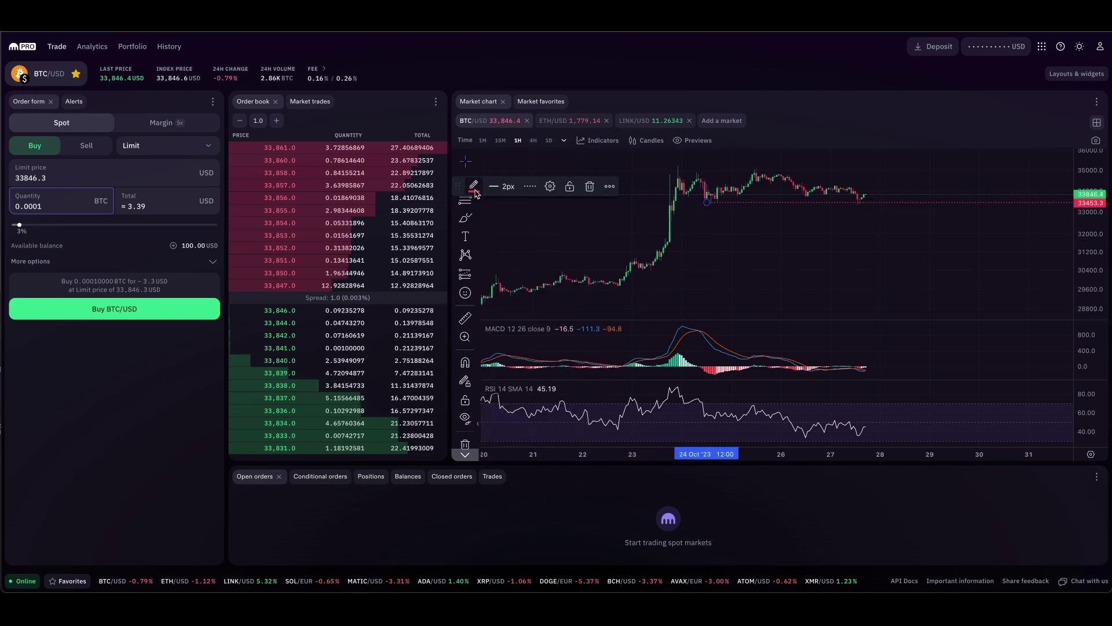
{"action": "left_click", "coordinate": [473, 185]}
{"action": "left_click", "coordinate": [508, 220]}
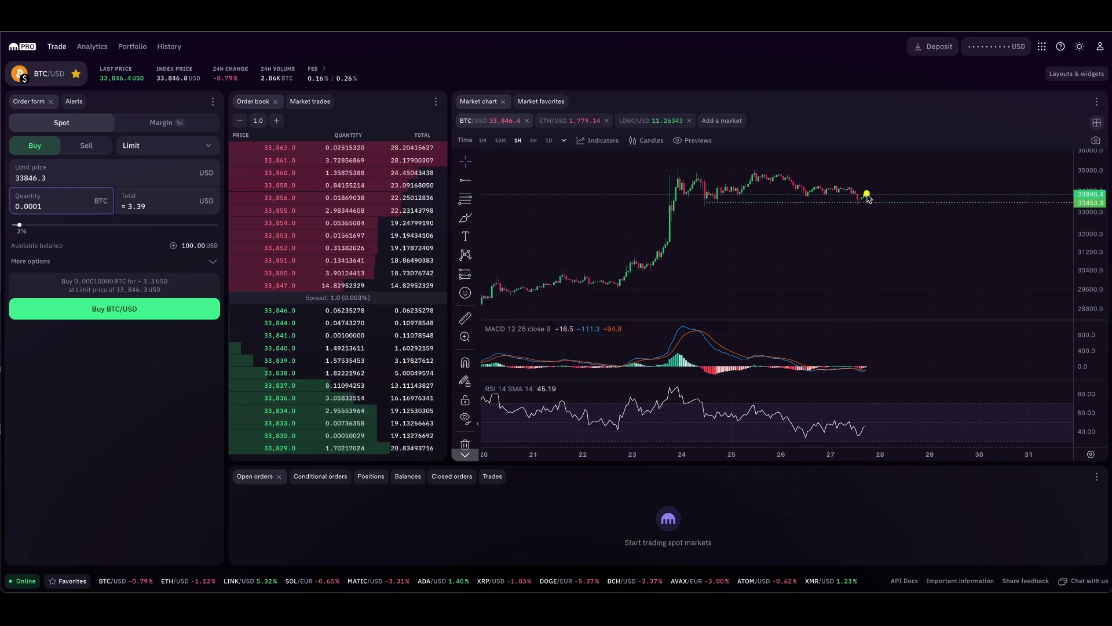
Stretch the price scale to enlarge the candles, discarding a stray freehand stroke
{"action": "left_click_drag", "start_coordinate": [871, 200], "coordinate": [878, 144]}
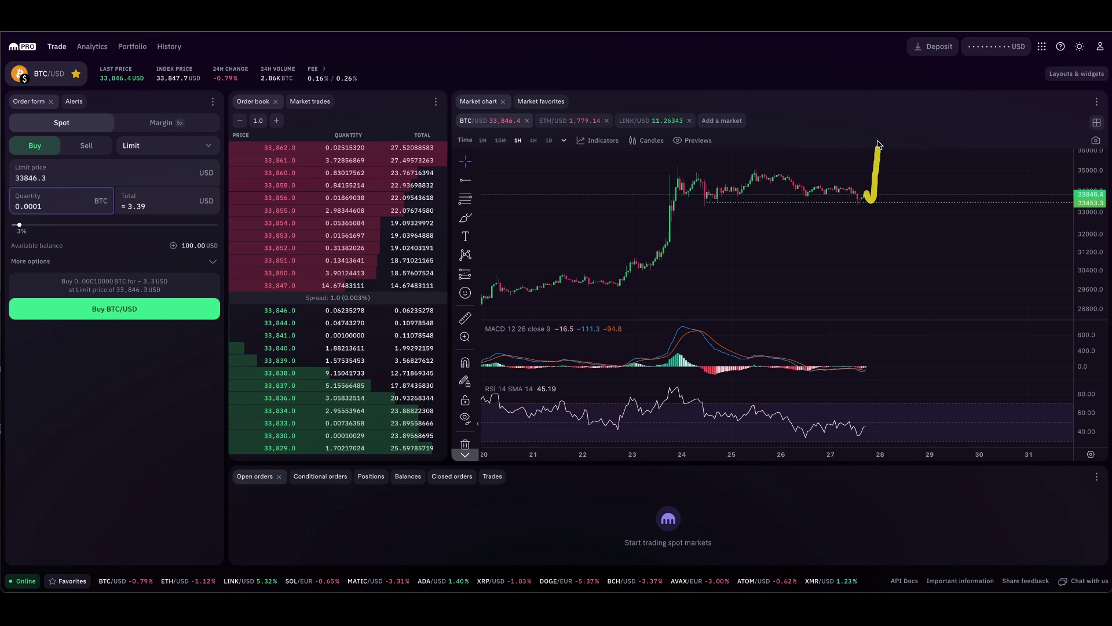
{"action": "mouse_move", "coordinate": [951, 174]}
{"action": "left_mouse_down"}
{"action": "mouse_move", "coordinate": [981, 208]}
{"action": "mouse_move", "coordinate": [987, 276]}
{"action": "mouse_move", "coordinate": [914, 318]}
{"action": "mouse_move", "coordinate": [991, 318]}
{"action": "left_mouse_up"}
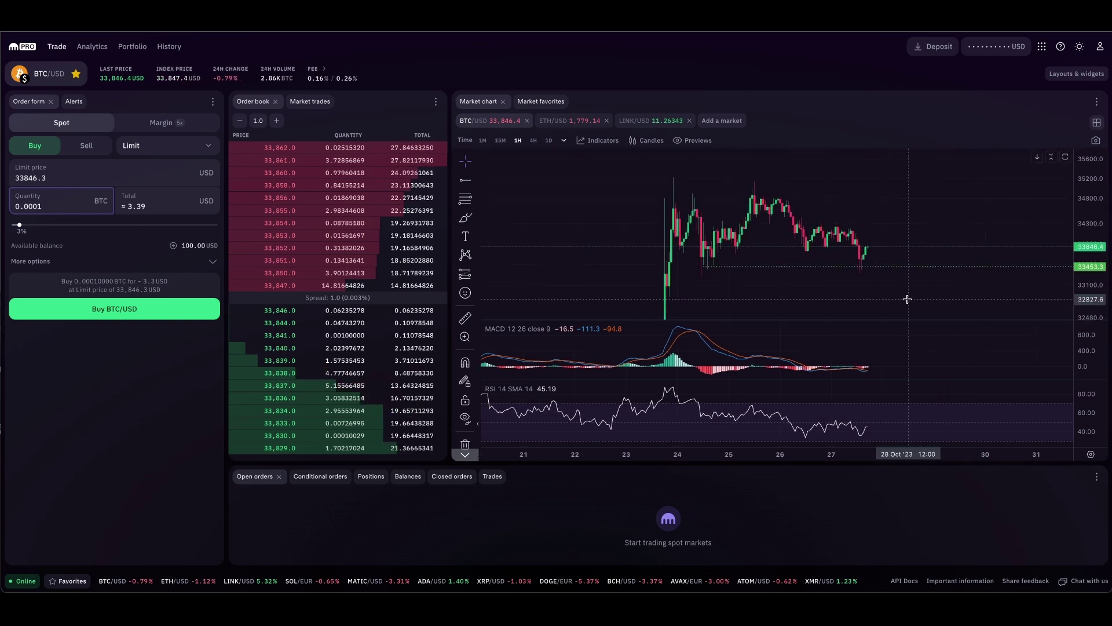
{"action": "scroll", "coordinate": [907, 299], "scroll_direction": "up", "scroll_amount": 2}
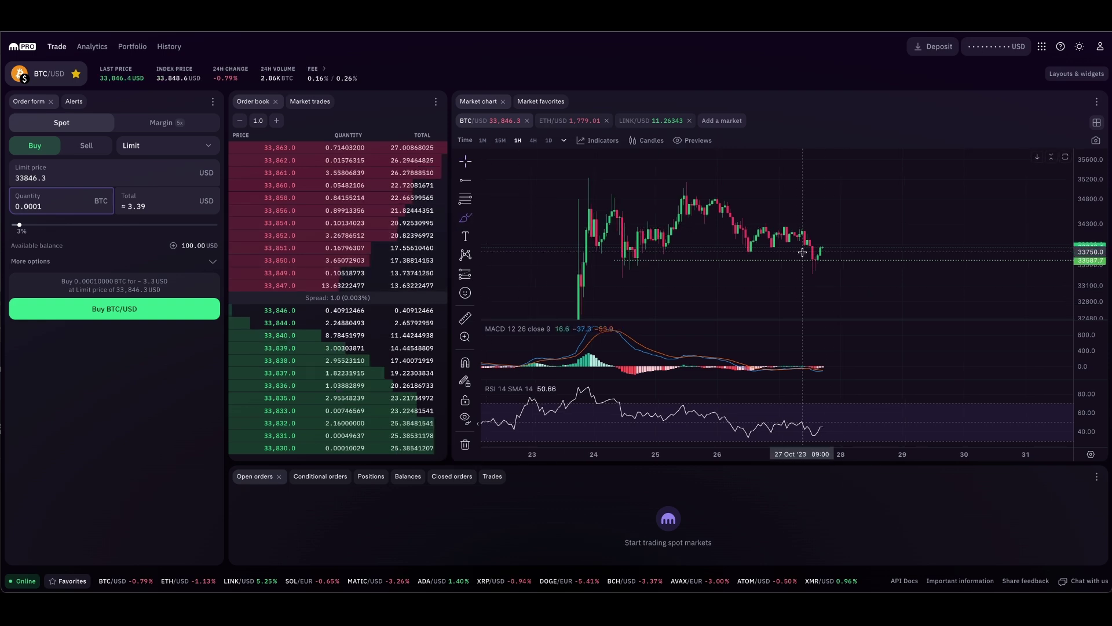
{"action": "left_click", "coordinate": [829, 251]}
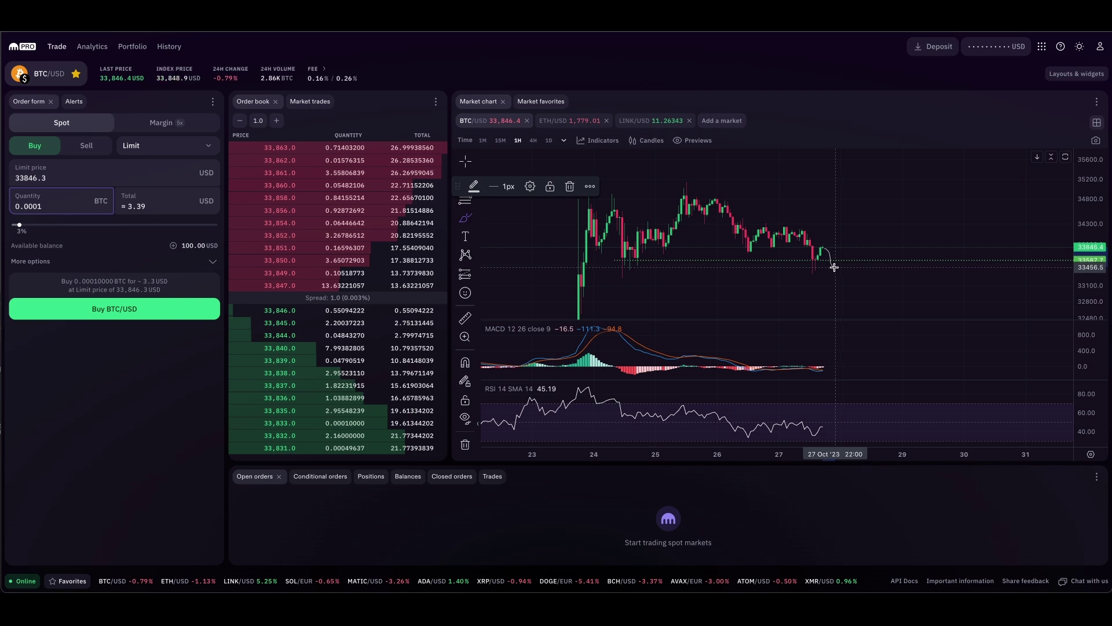
{"action": "left_click_drag", "start_coordinate": [835, 267], "coordinate": [846, 225]}
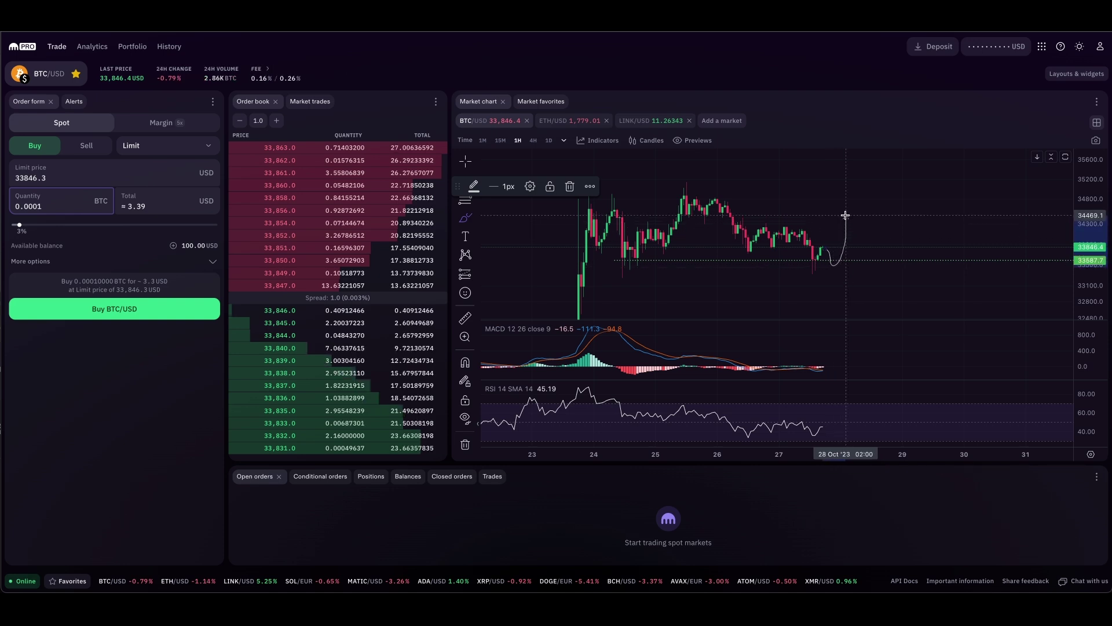
{"action": "key", "text": "Escape"}
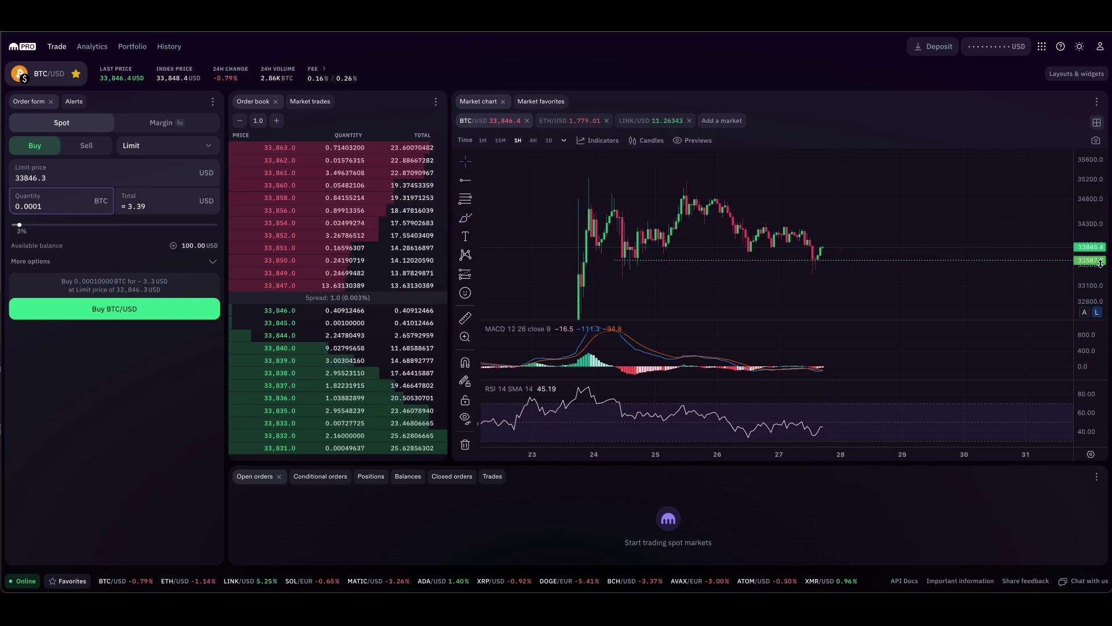
{"action": "left_click", "coordinate": [174, 149]}
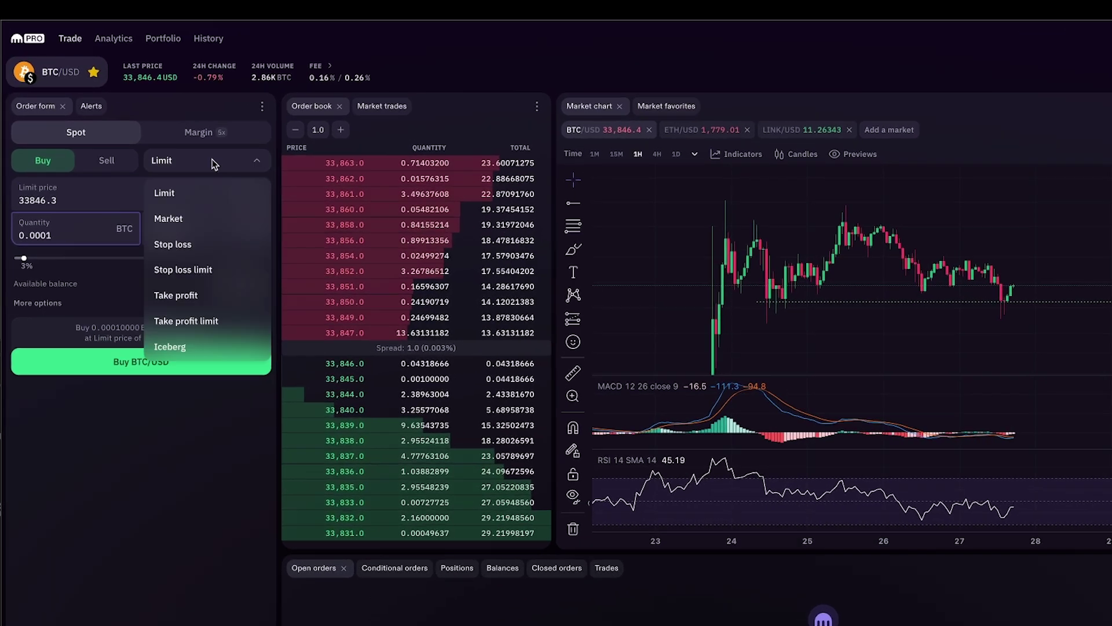
Replace the limit price with 33585 USD, fixing the extra digit, for a ≈3.36 USD total
{"action": "left_click", "coordinate": [206, 193]}
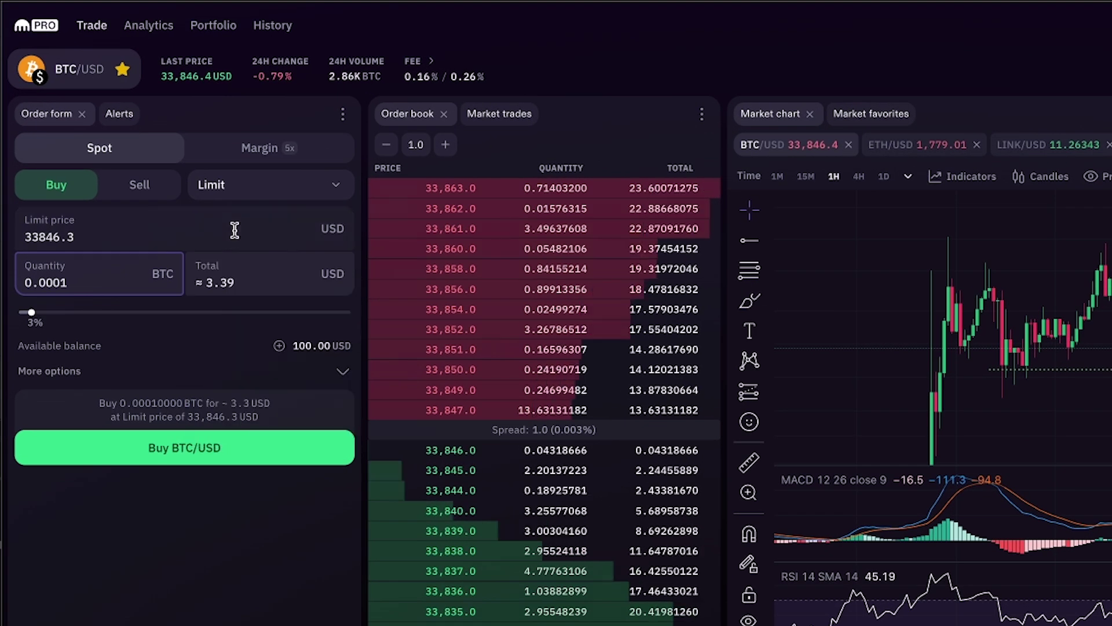
{"action": "double_click", "coordinate": [179, 196]}
{"action": "type", "text": "333"}
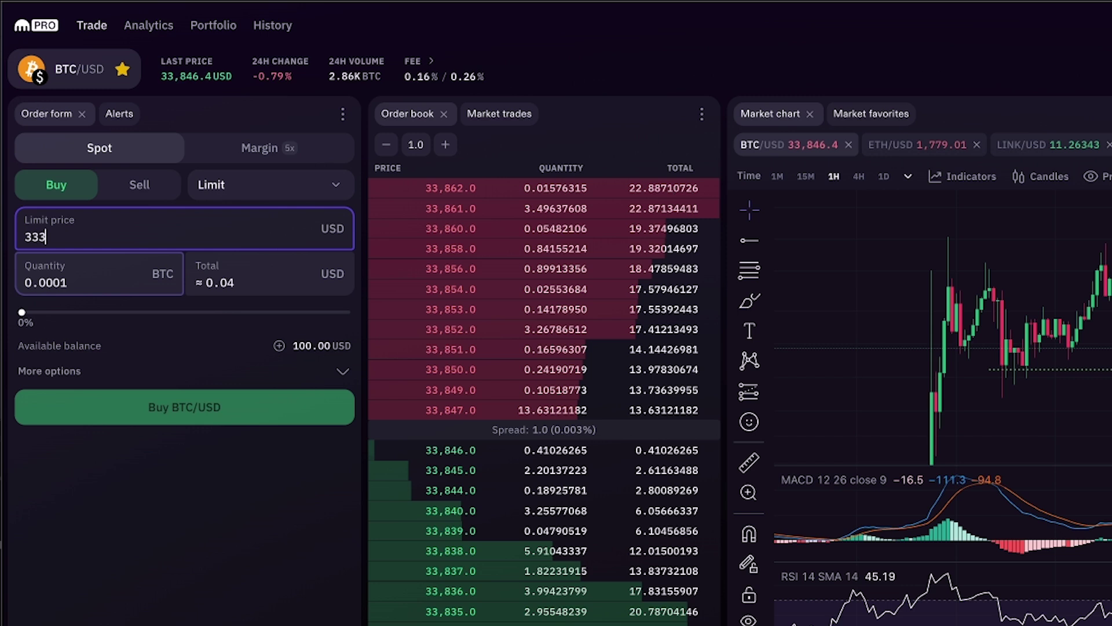
{"action": "type", "text": "5"}
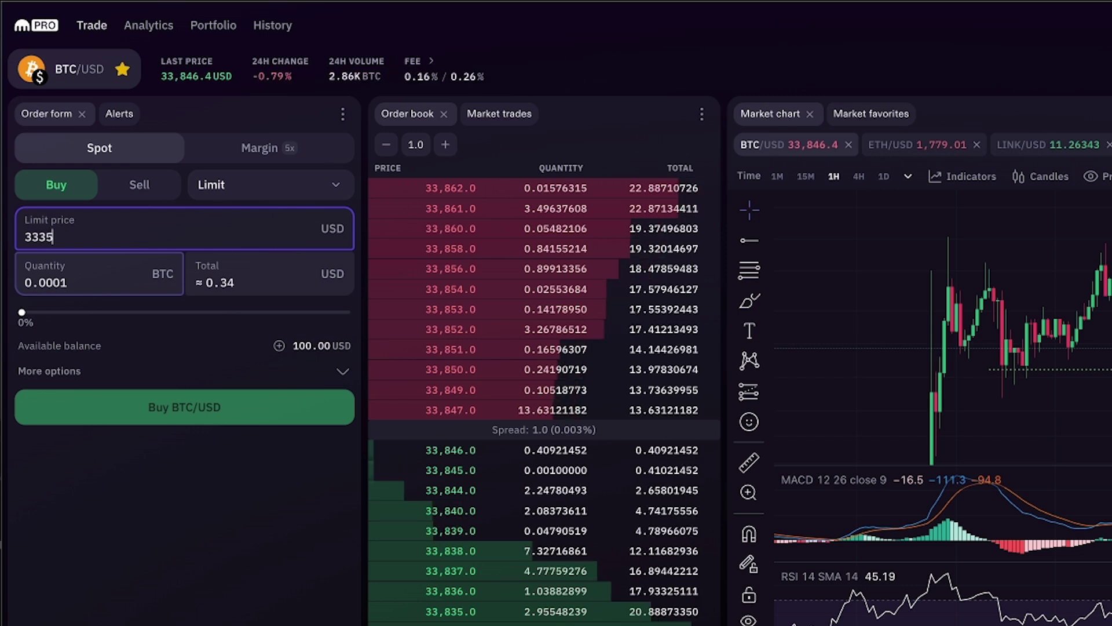
{"action": "type", "text": "85"}
{"action": "key", "text": "Left"}
{"action": "key", "text": "Left"}
{"action": "key", "text": "Left"}
{"action": "key", "text": "BackSpace"}
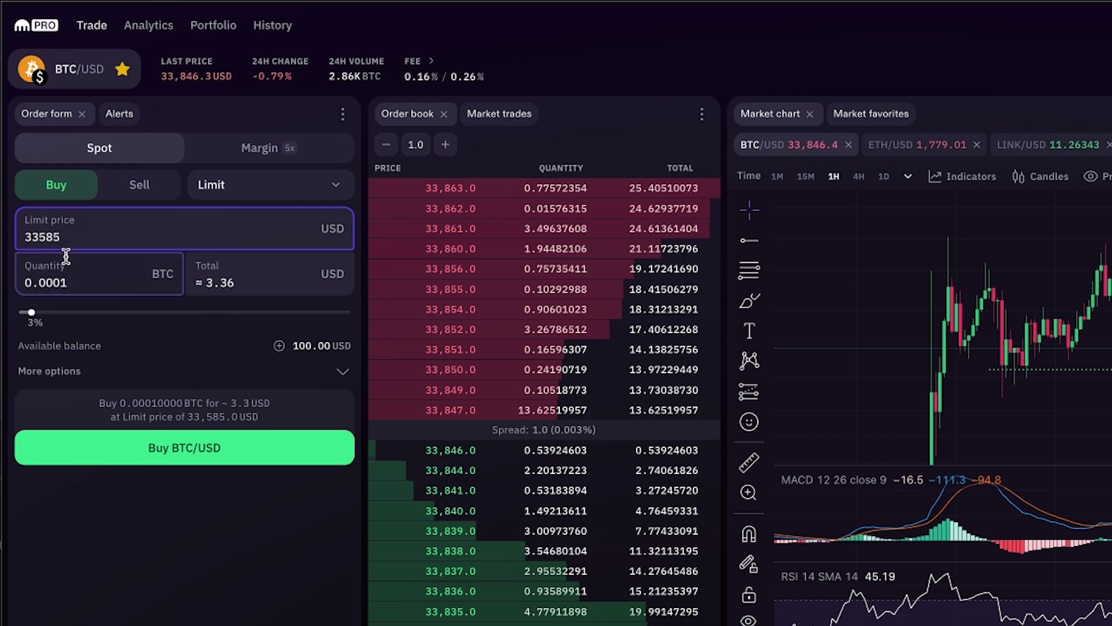
{"action": "left_click", "coordinate": [102, 238]}
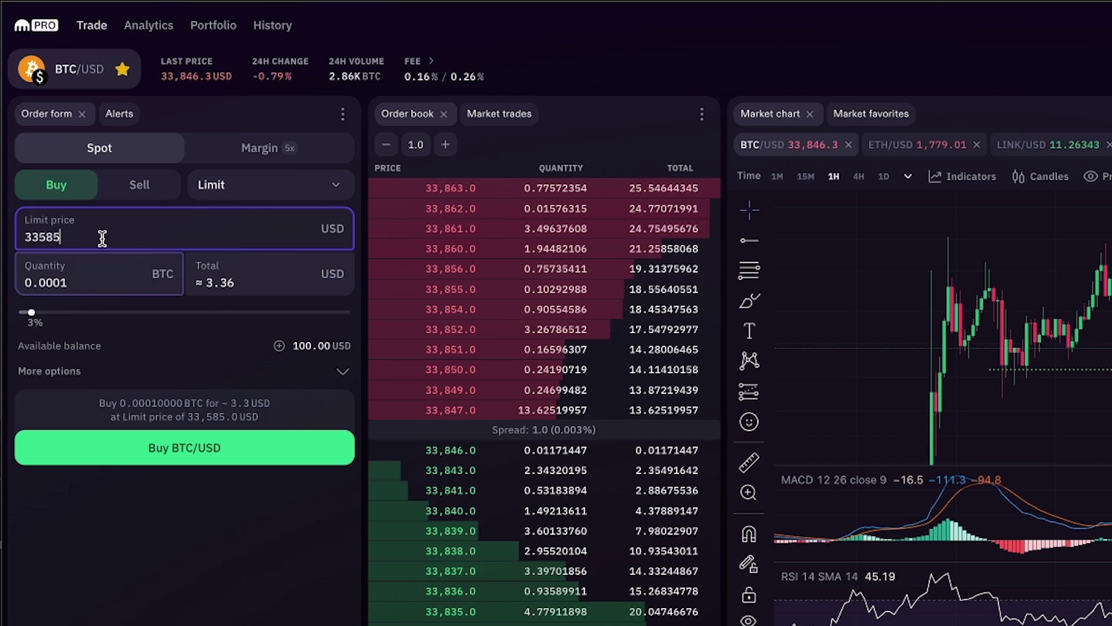
{"action": "left_click_drag", "start_coordinate": [74, 237], "coordinate": [22, 238]}
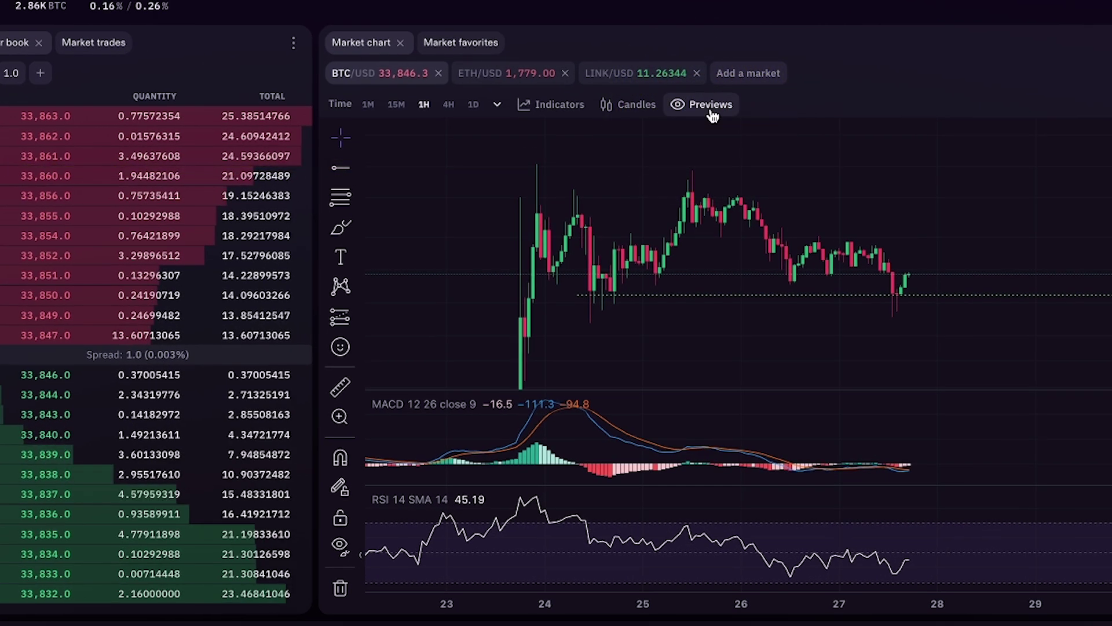
{"action": "left_click", "coordinate": [713, 112]}
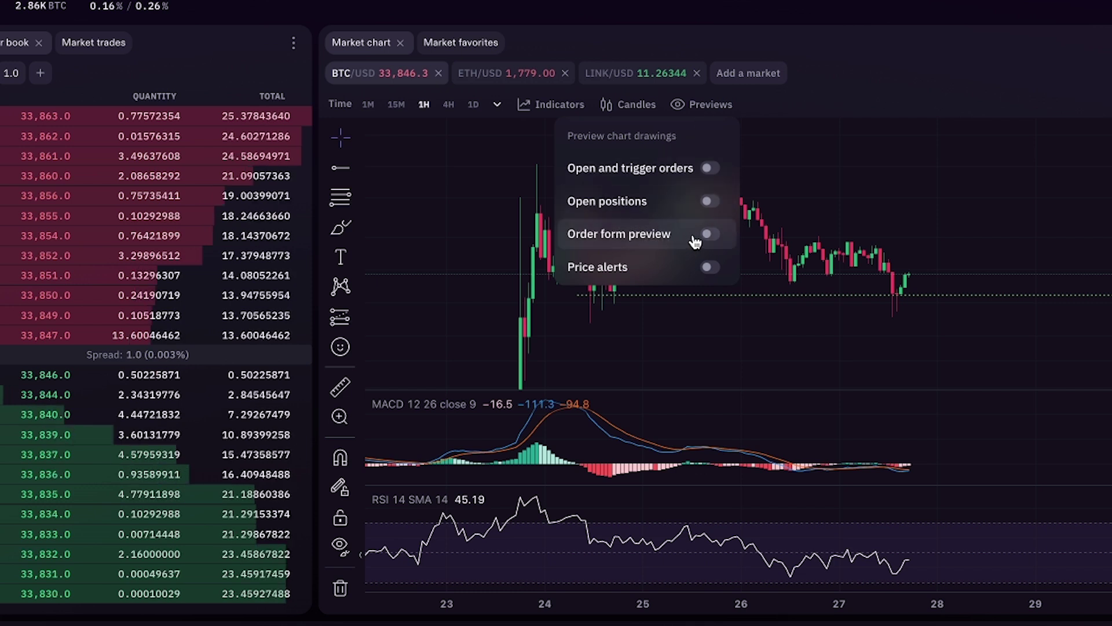
Turn on the Order form preview so the 33585 USD limit buy appears on the chart
{"action": "left_click", "coordinate": [712, 234]}
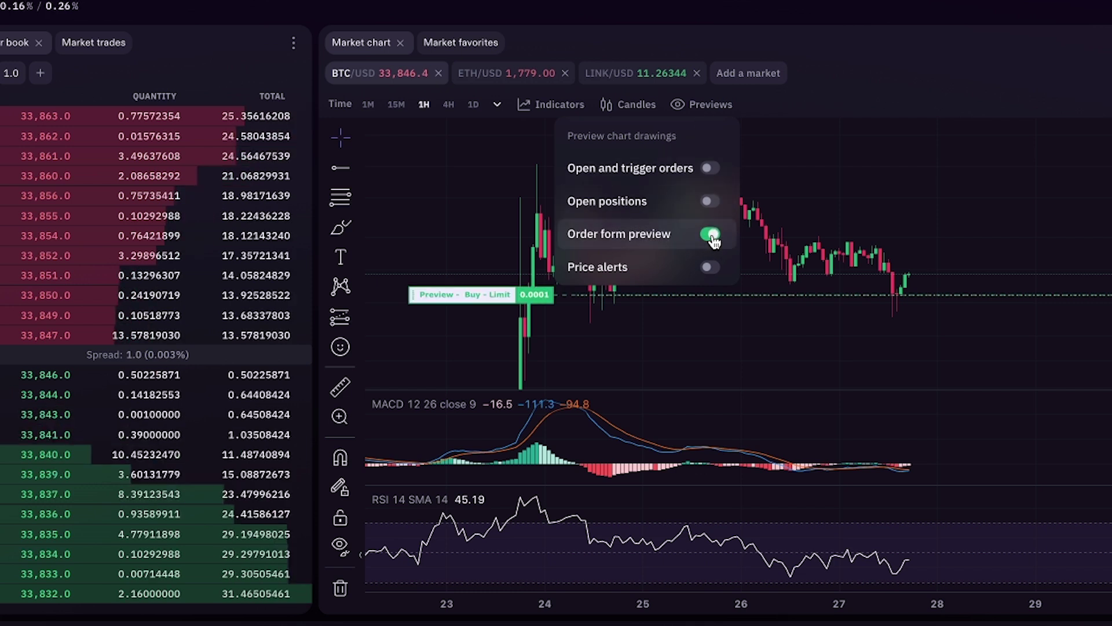
{"action": "left_click", "coordinate": [709, 107]}
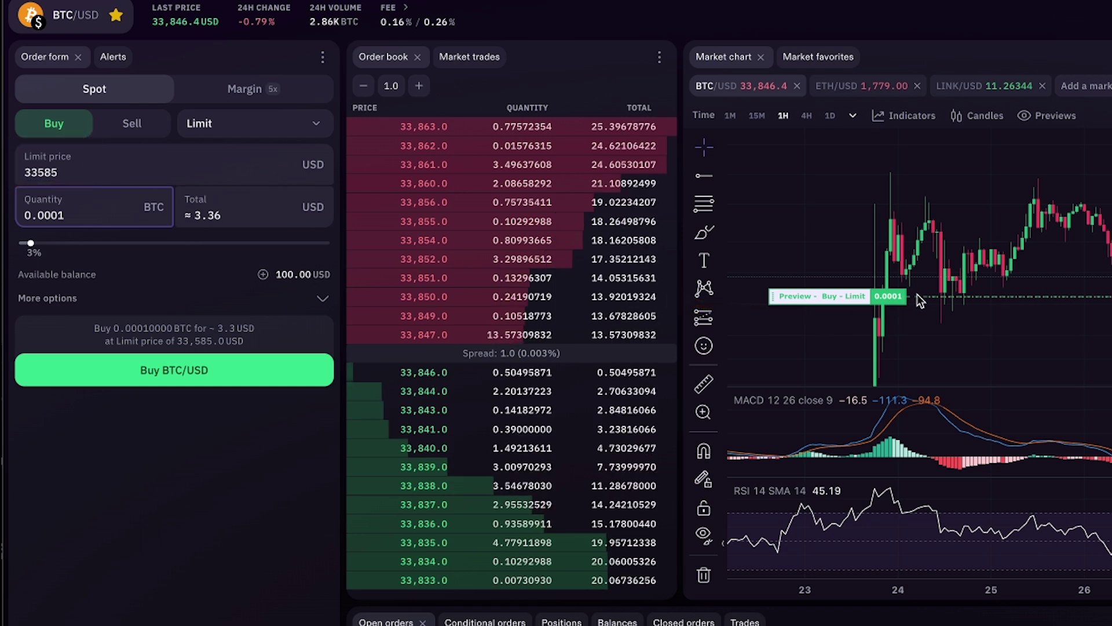
{"action": "mouse_move", "coordinate": [641, 152]}
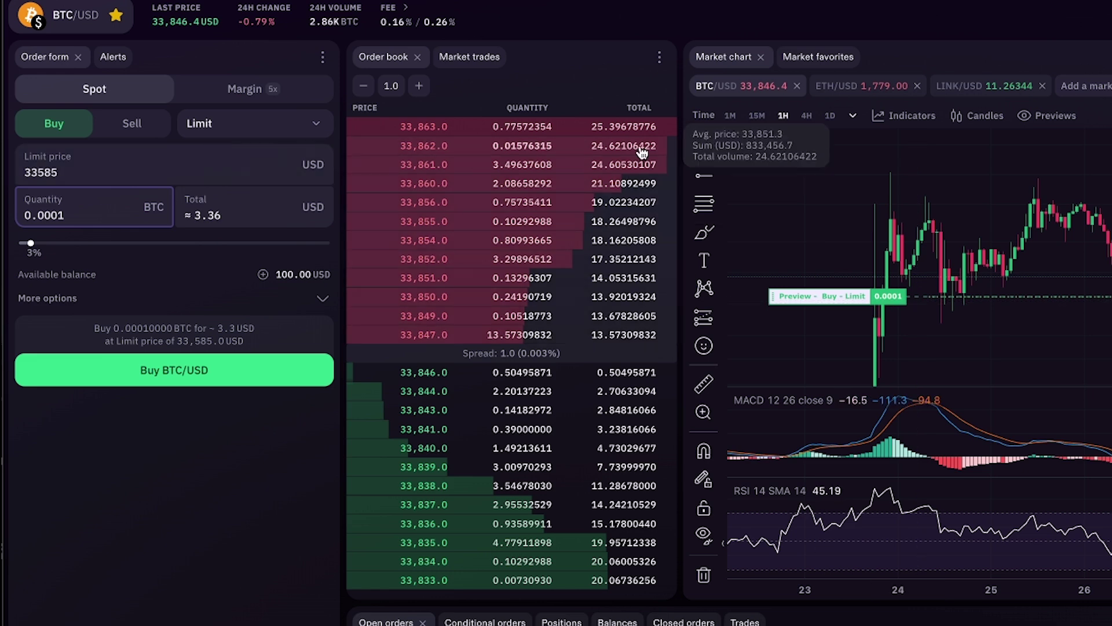
{"action": "left_click", "coordinate": [1050, 115]}
{"action": "left_click", "coordinate": [1055, 239]}
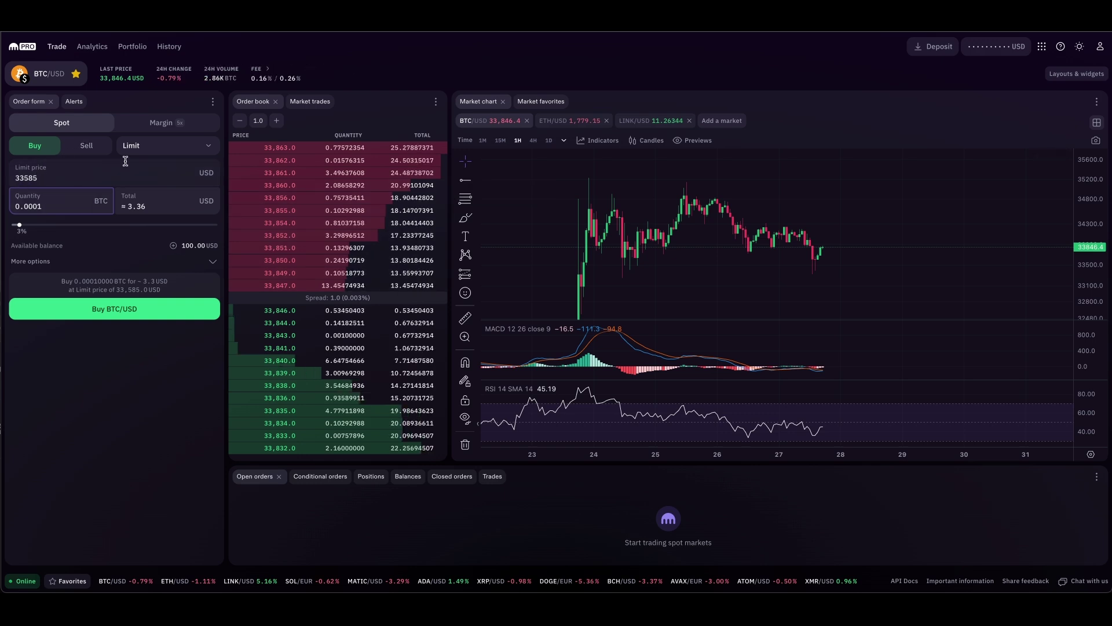
{"action": "left_click", "coordinate": [693, 140]}
{"action": "left_click", "coordinate": [698, 223]}
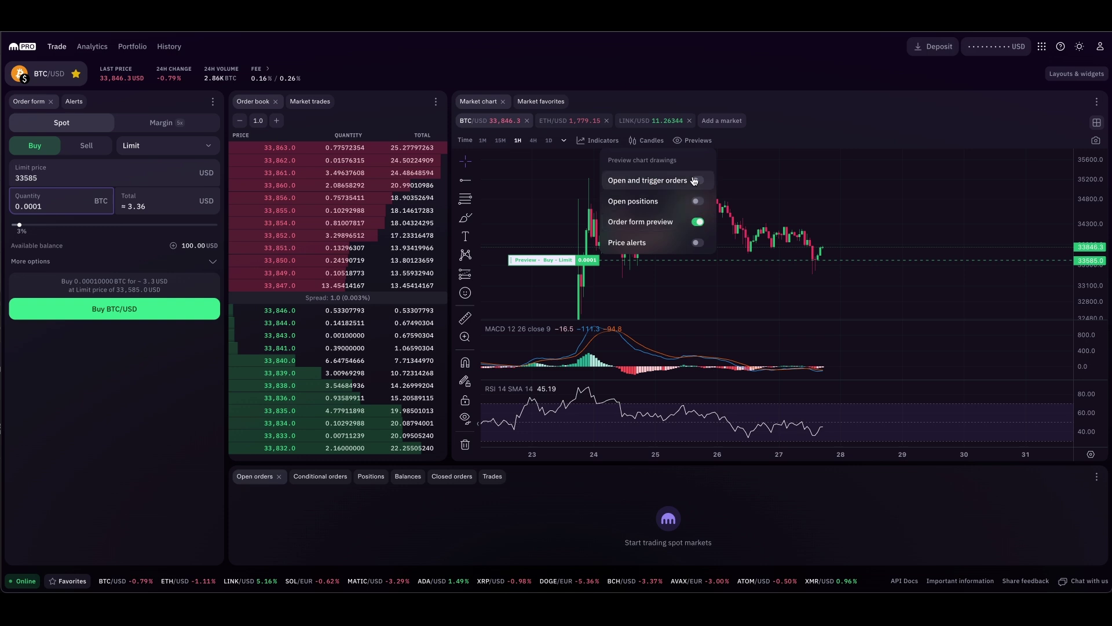
{"action": "left_click", "coordinate": [699, 143]}
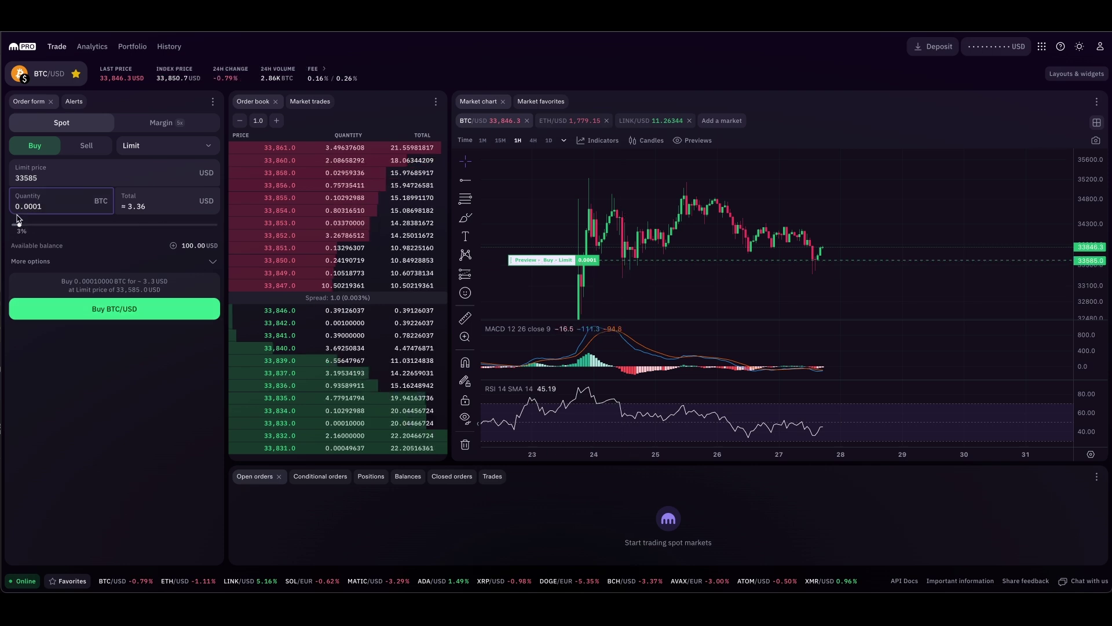
Submit a limit buy of 0.00074432 BTC at 33587.7 USD, about 25 USD total
{"action": "left_click_drag", "start_coordinate": [19, 225], "coordinate": [64, 227]}
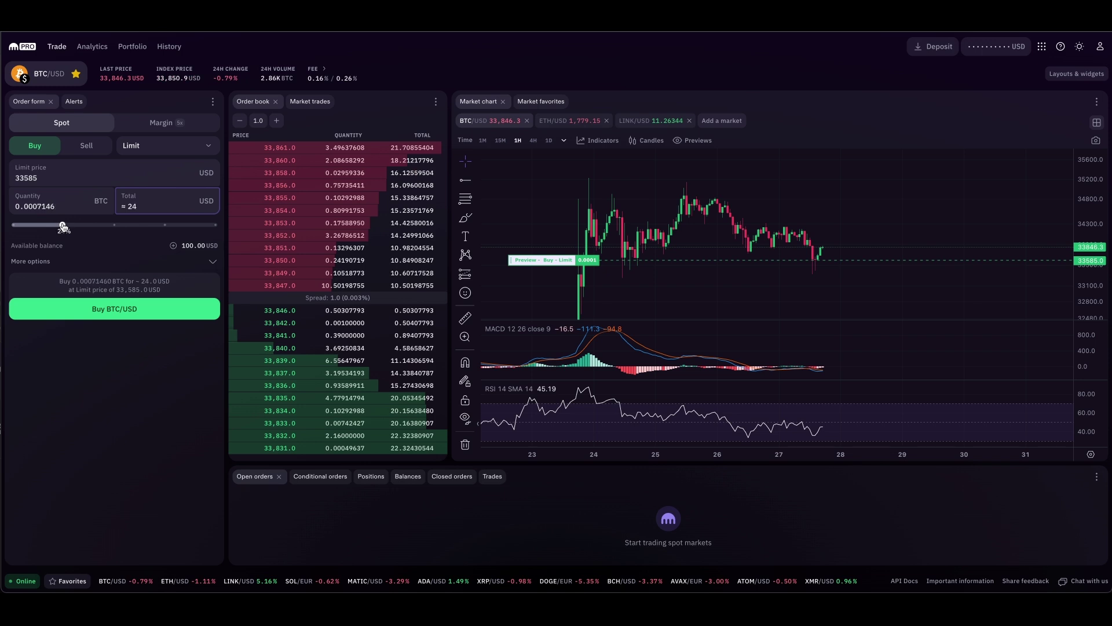
{"action": "left_click", "coordinate": [34, 178]}
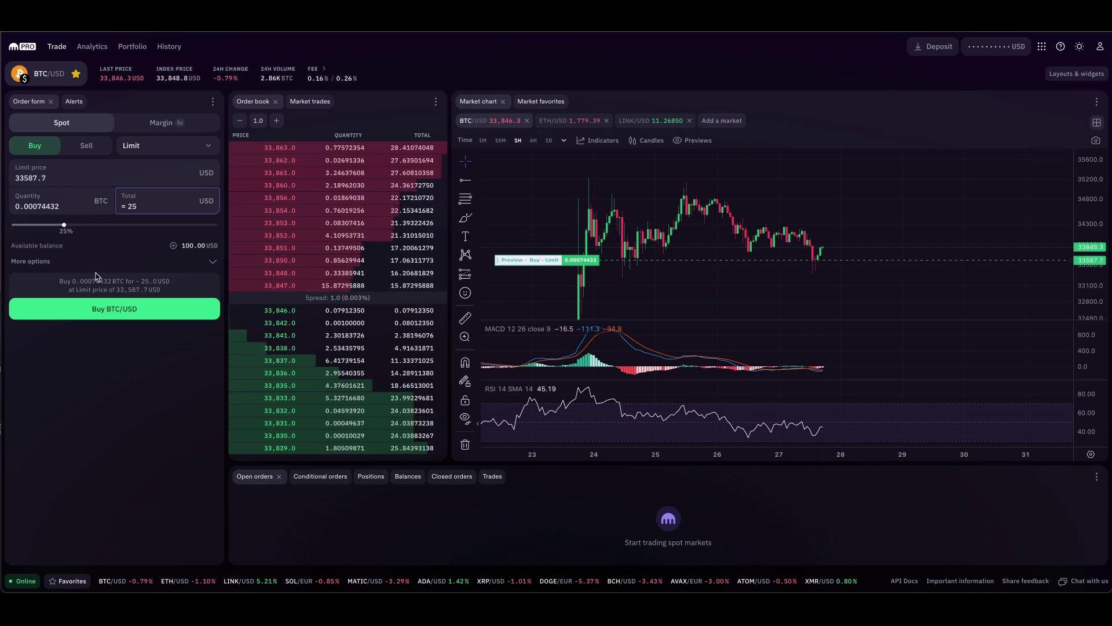
{"action": "left_click", "coordinate": [104, 311]}
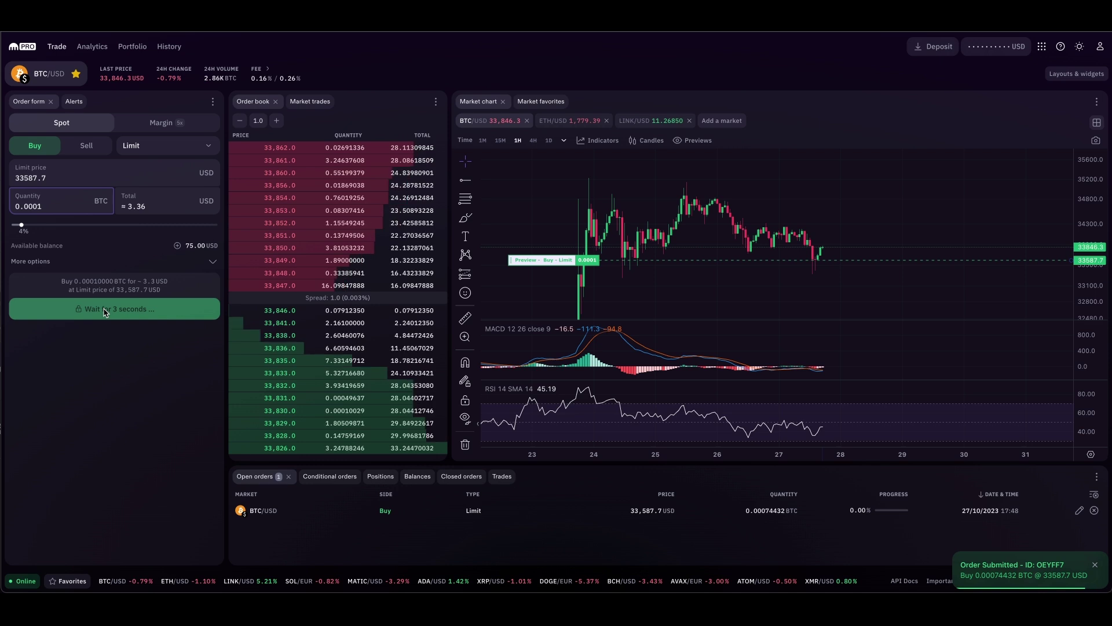
{"action": "mouse_move", "coordinate": [106, 313]}
{"action": "left_mouse_down"}
{"action": "mouse_move", "coordinate": [122, 362]}
{"action": "mouse_move", "coordinate": [199, 474]}
{"action": "mouse_move", "coordinate": [295, 486]}
{"action": "mouse_move", "coordinate": [221, 461]}
{"action": "left_mouse_up"}
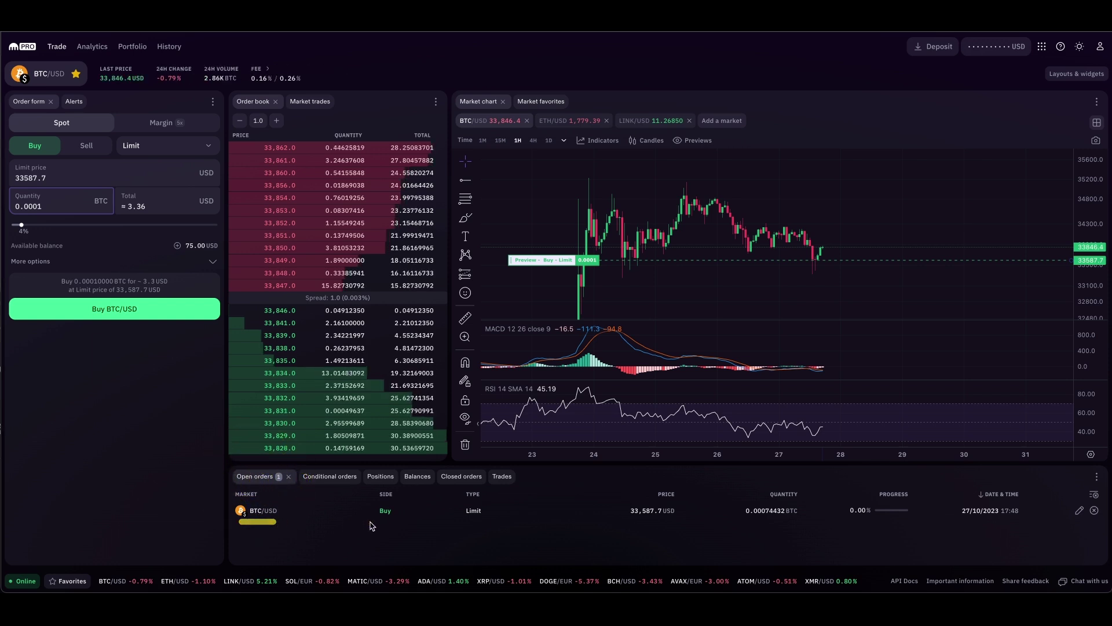
{"action": "left_click_drag", "start_coordinate": [450, 522], "coordinate": [526, 521]}
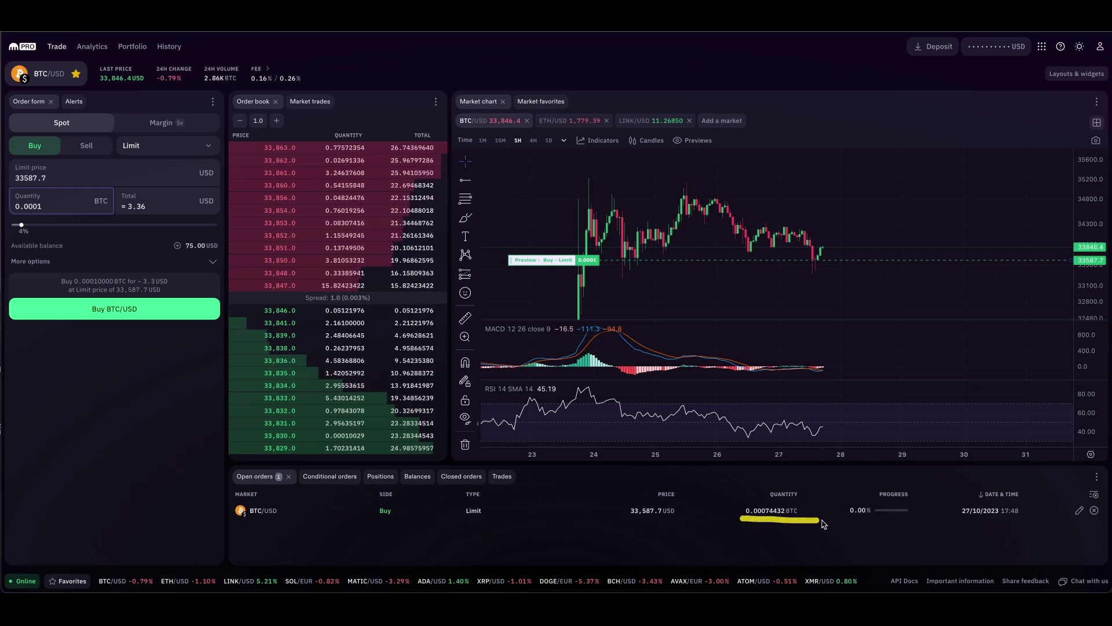
{"action": "left_click", "coordinate": [693, 140]}
Enable the 'Open and trigger orders' preview to show the Buy Limit 0.00074432 line at 33,587.7
{"action": "left_click", "coordinate": [697, 222]}
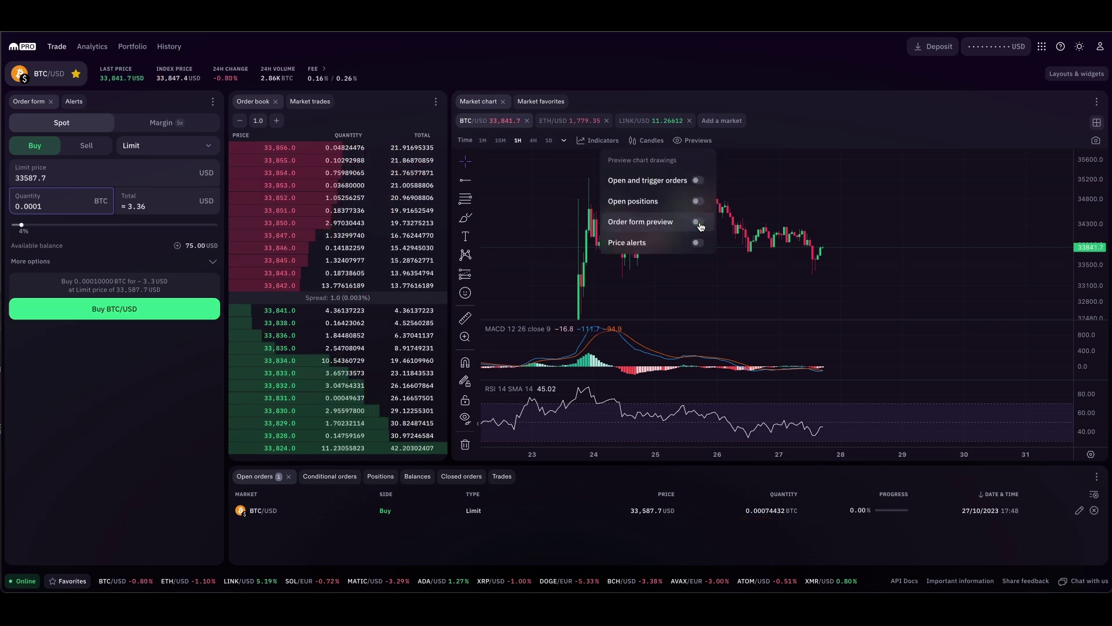
{"action": "mouse_move", "coordinate": [734, 301]}
{"action": "left_mouse_down"}
{"action": "mouse_move", "coordinate": [621, 517]}
{"action": "mouse_move", "coordinate": [618, 485]}
{"action": "left_mouse_up"}
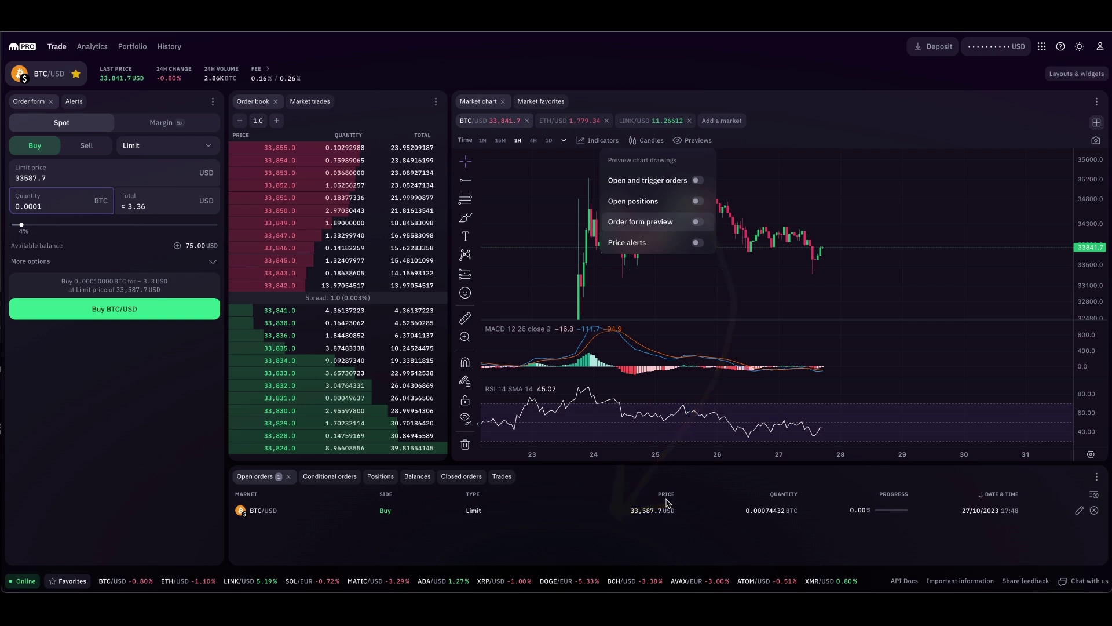
{"action": "left_click", "coordinate": [698, 181]}
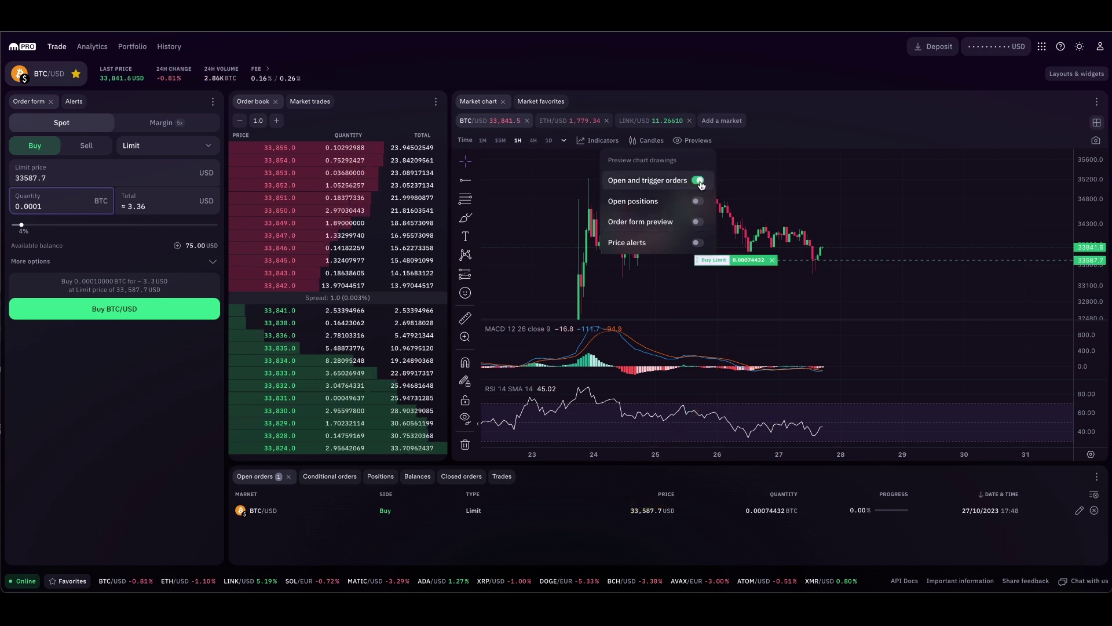
{"action": "left_click", "coordinate": [705, 142]}
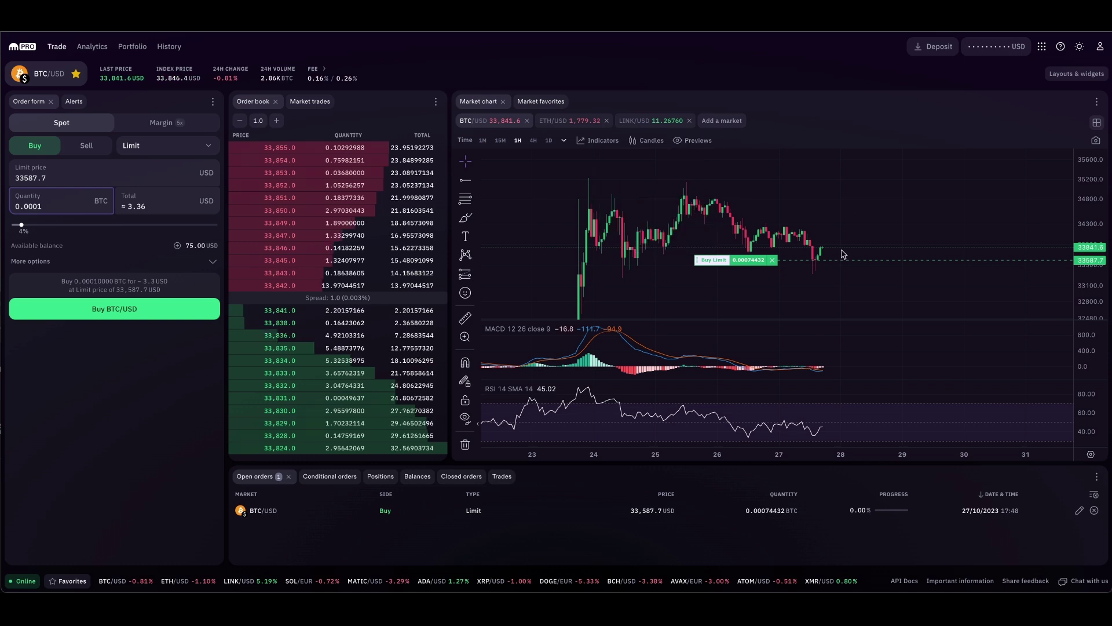
{"action": "mouse_move", "coordinate": [771, 486]}
{"action": "left_mouse_down"}
{"action": "mouse_move", "coordinate": [821, 278]}
{"action": "mouse_move", "coordinate": [800, 291]}
{"action": "left_mouse_up"}
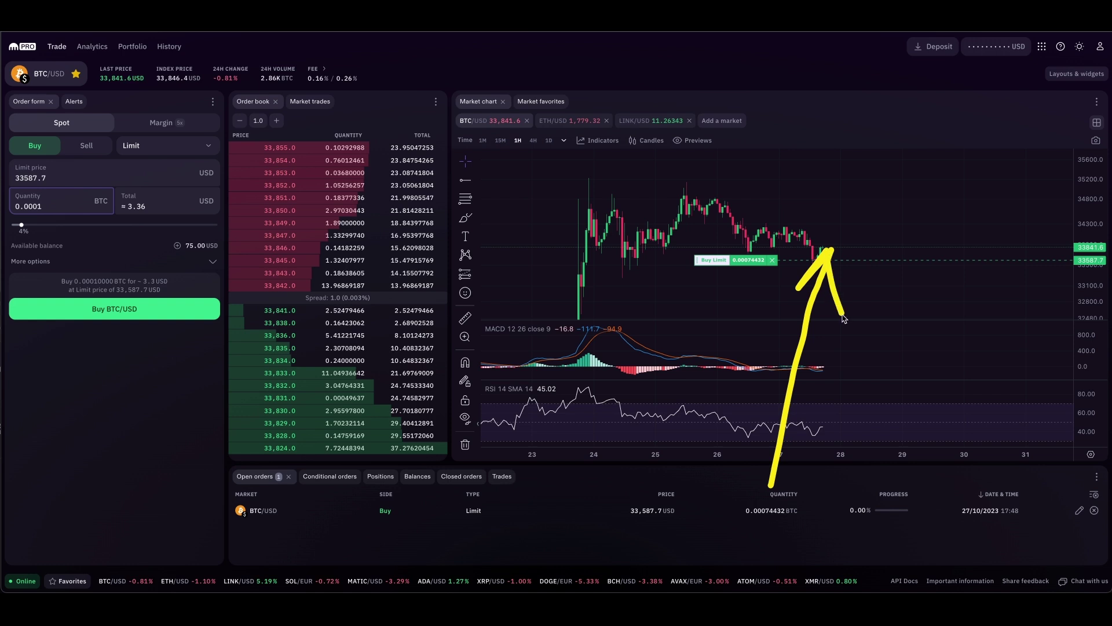
{"action": "left_click_drag", "start_coordinate": [715, 268], "coordinate": [902, 270]}
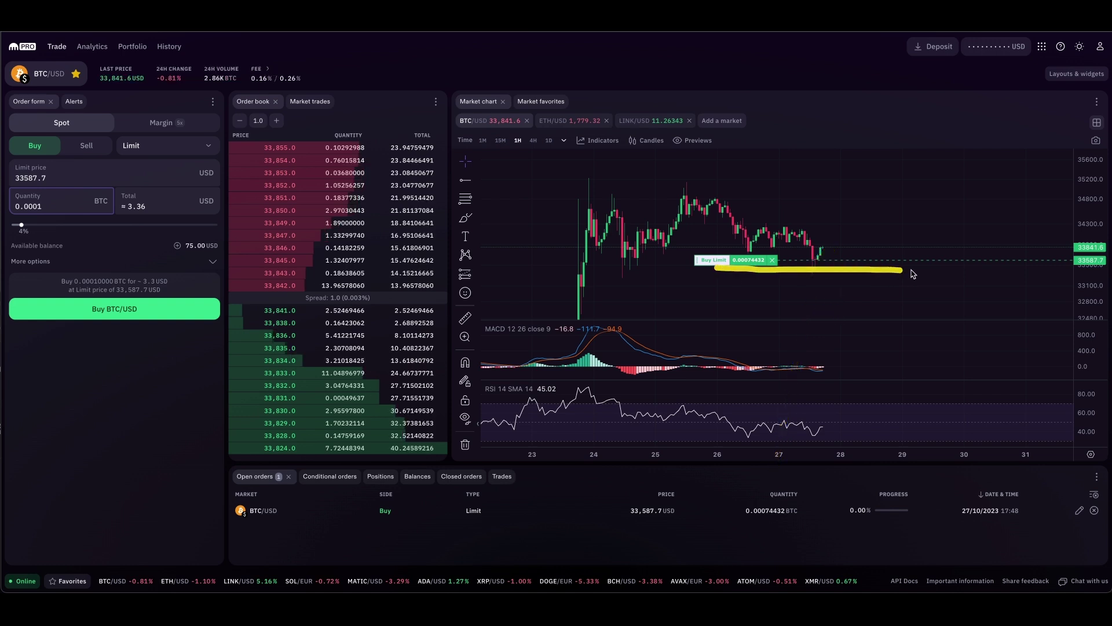
{"action": "left_click_drag", "start_coordinate": [824, 250], "coordinate": [828, 265]}
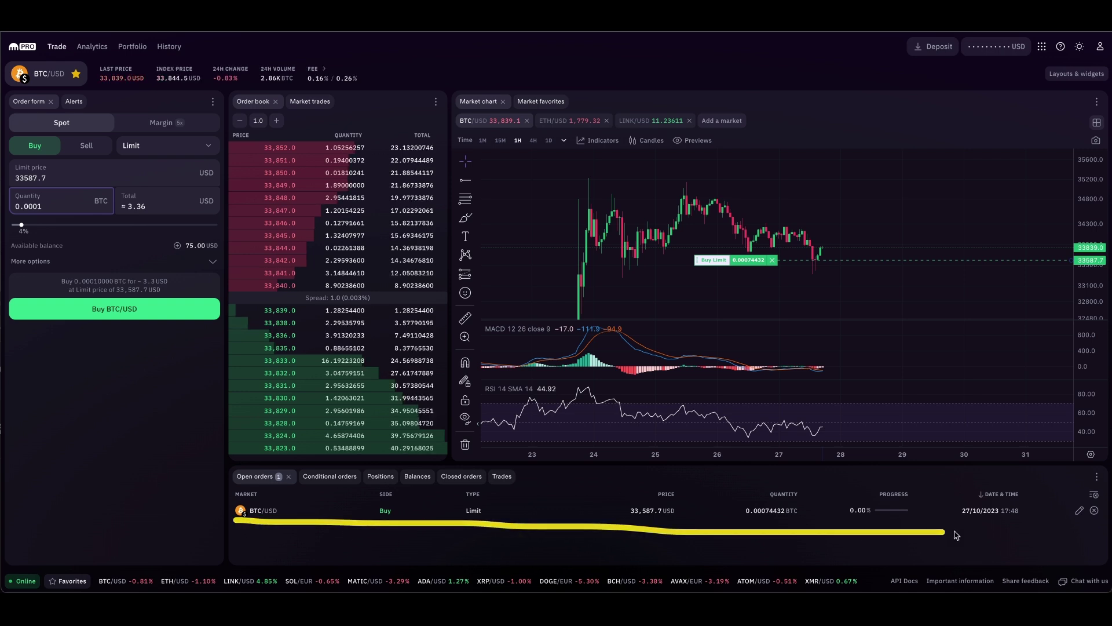
{"action": "left_click_drag", "start_coordinate": [703, 516], "coordinate": [758, 291]}
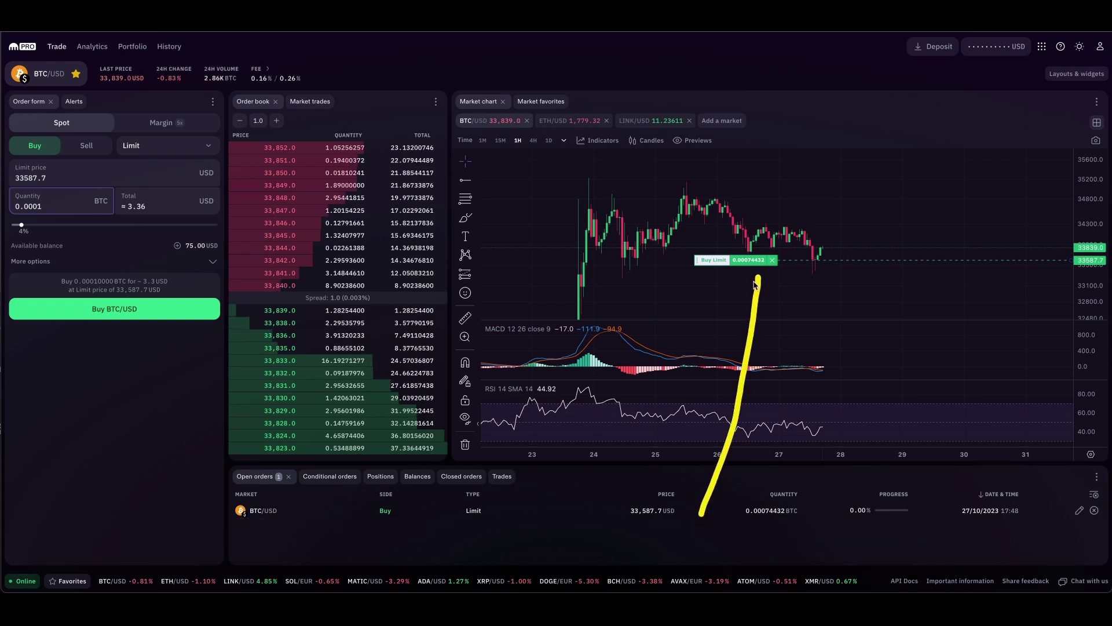
{"action": "left_click_drag", "start_coordinate": [243, 534], "coordinate": [1082, 525]}
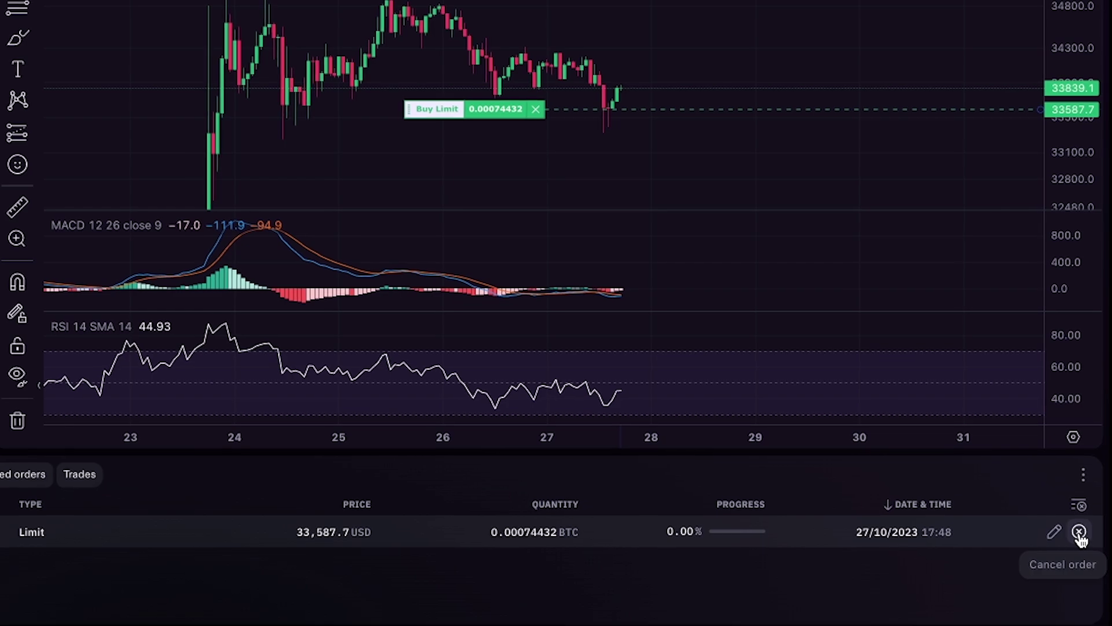
Move the open Buy Limit line down on the chart and confirm the new 33,315.7 USD price
{"action": "left_click", "coordinate": [1052, 532]}
{"action": "mouse_move", "coordinate": [186, 26]}
{"action": "left_mouse_down"}
{"action": "mouse_move", "coordinate": [111, 30]}
{"action": "mouse_move", "coordinate": [107, 271]}
{"action": "mouse_move", "coordinate": [261, 14]}
{"action": "left_mouse_up"}
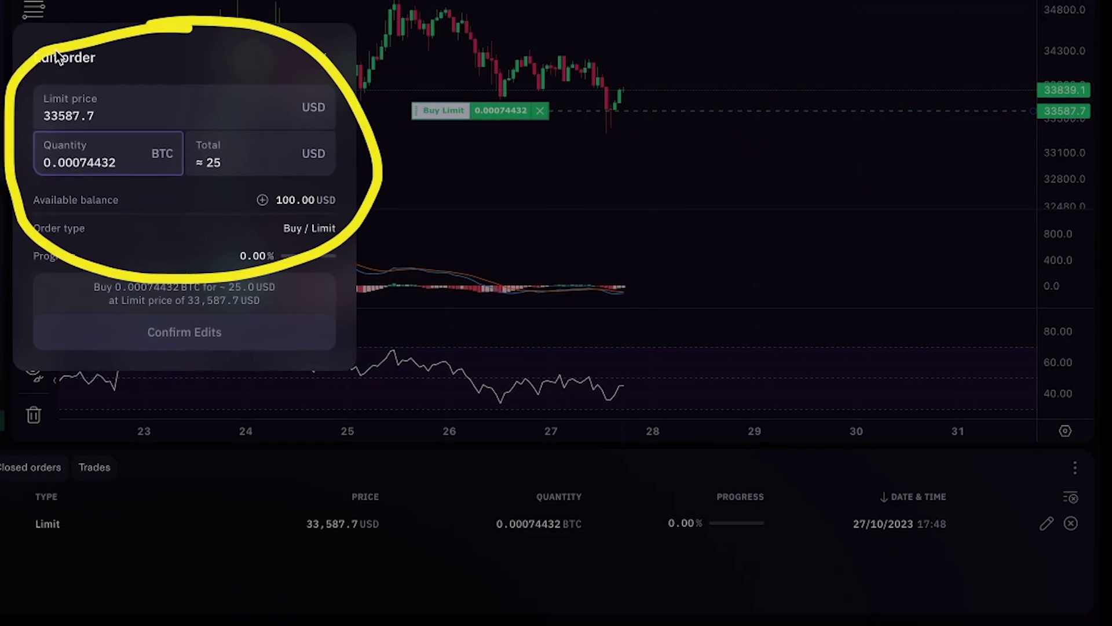
{"action": "left_click", "coordinate": [372, 62]}
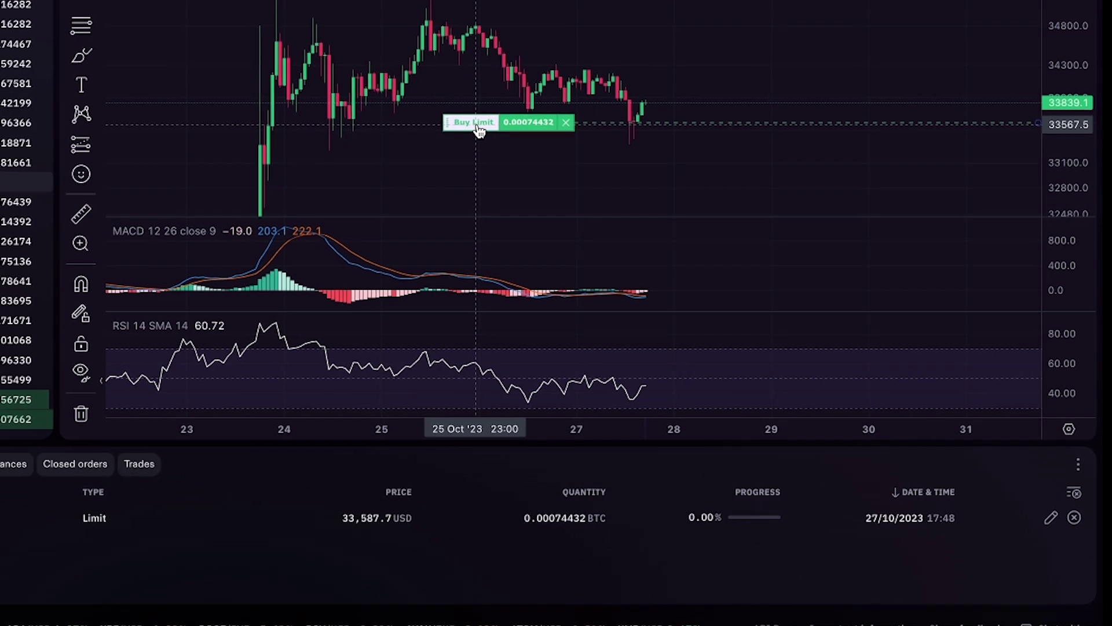
{"action": "left_click_drag", "start_coordinate": [458, 116], "coordinate": [519, 166]}
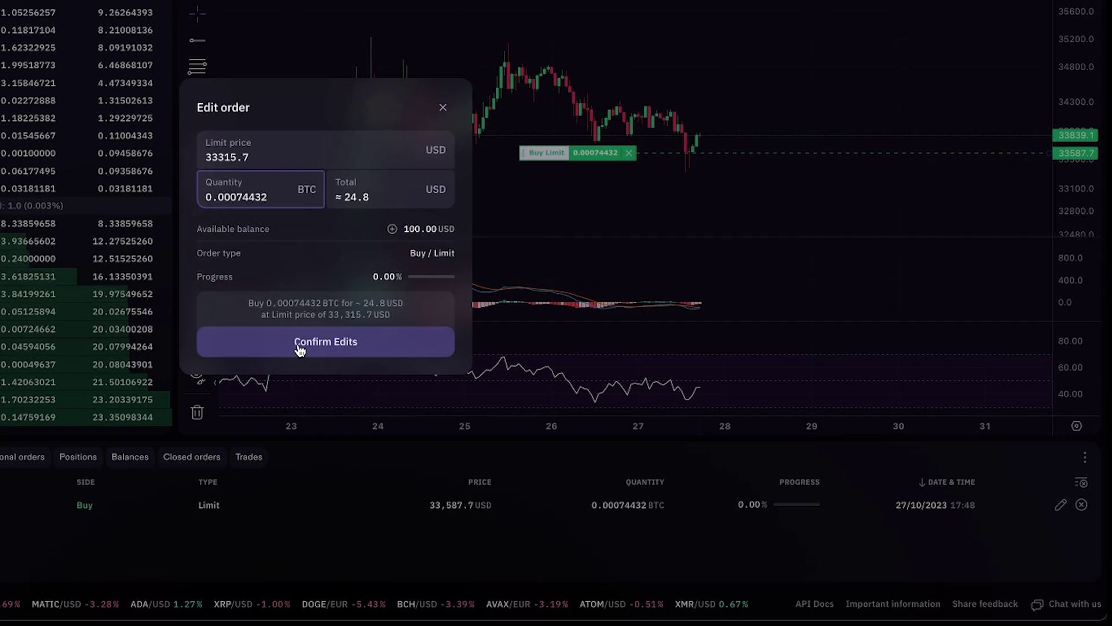
{"action": "left_click", "coordinate": [341, 346]}
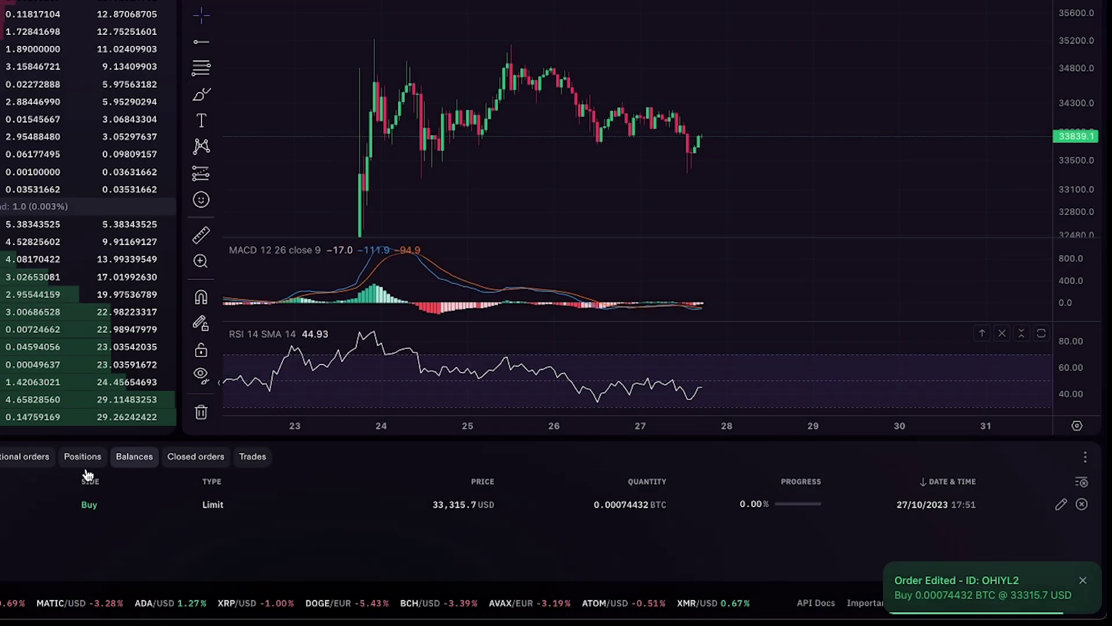
{"action": "left_click_drag", "start_coordinate": [1, 525], "coordinate": [379, 538]}
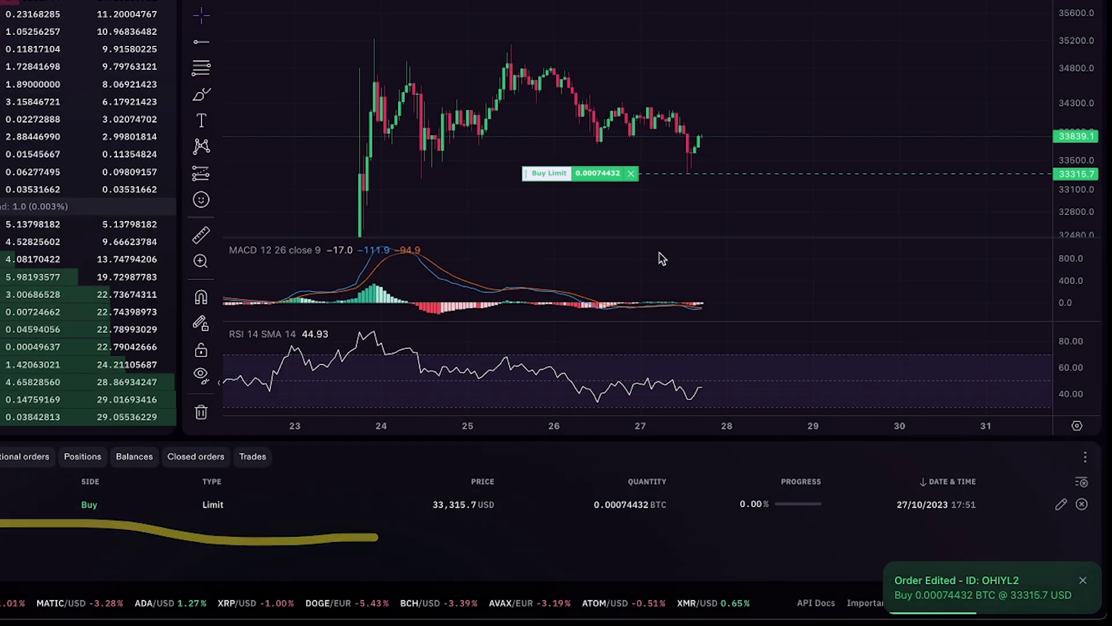
{"action": "left_click_drag", "start_coordinate": [660, 254], "coordinate": [690, 194]}
{"action": "left_click", "coordinate": [690, 177]}
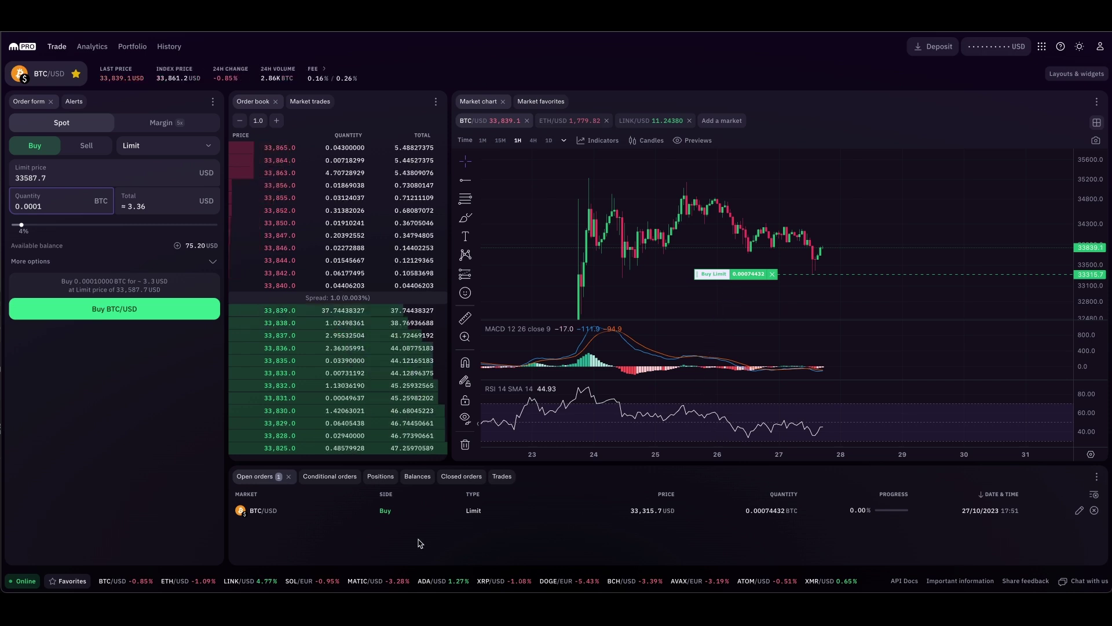
Change the order to Market and size it to 0.00057759 BTC, totalling 19.55 USD
{"action": "left_click_drag", "start_coordinate": [240, 527], "coordinate": [698, 527]}
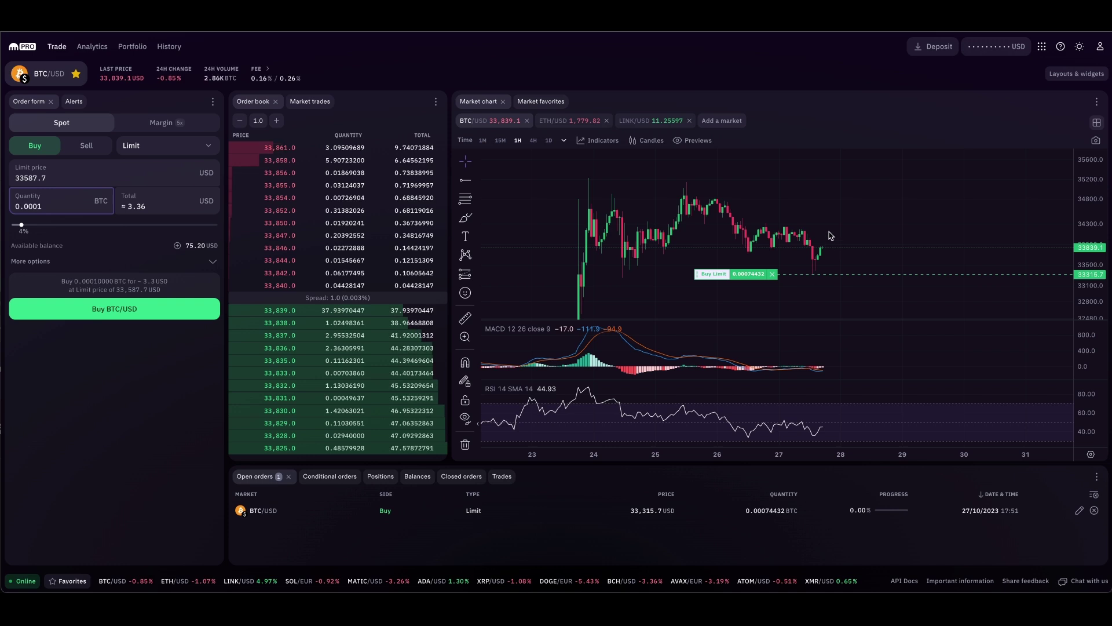
{"action": "left_click_drag", "start_coordinate": [829, 244], "coordinate": [851, 207]}
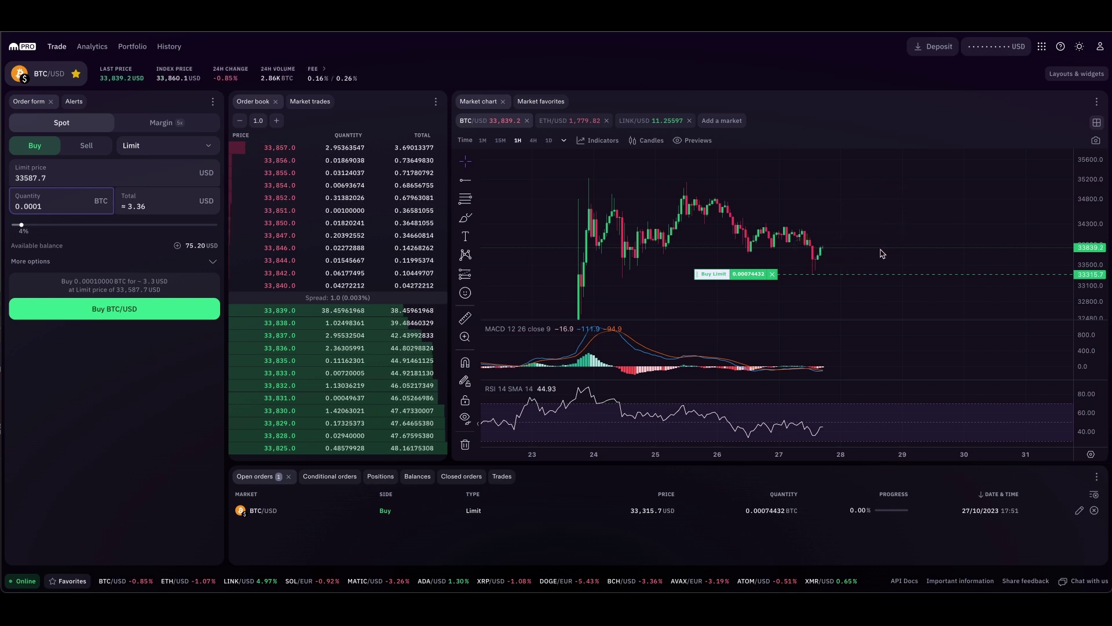
{"action": "left_click_drag", "start_coordinate": [723, 262], "coordinate": [530, 236]}
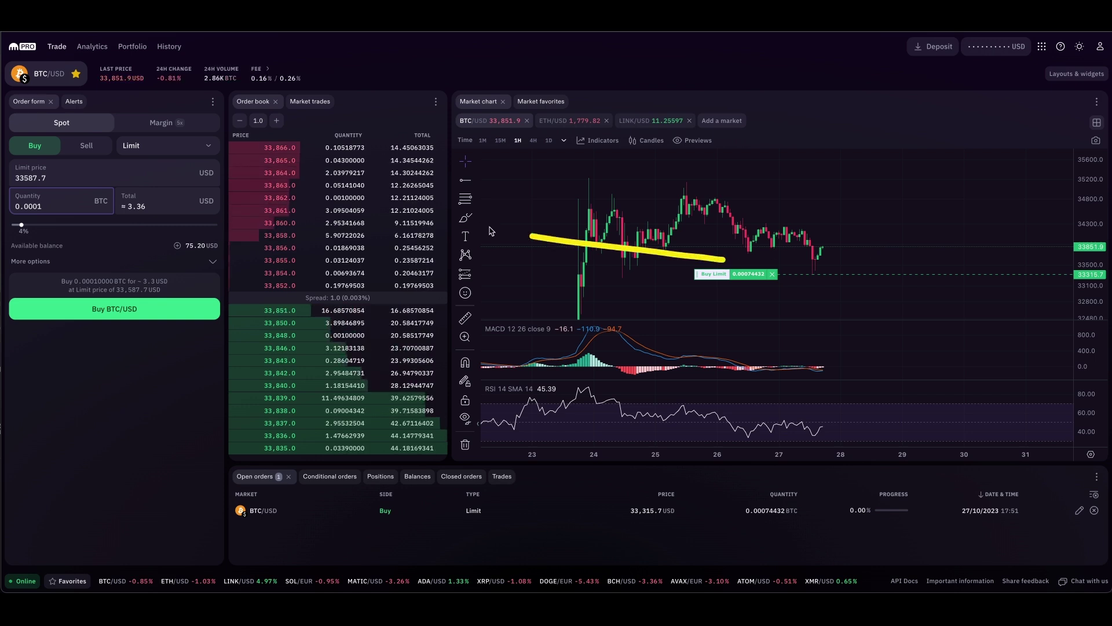
{"action": "left_click", "coordinate": [160, 148]}
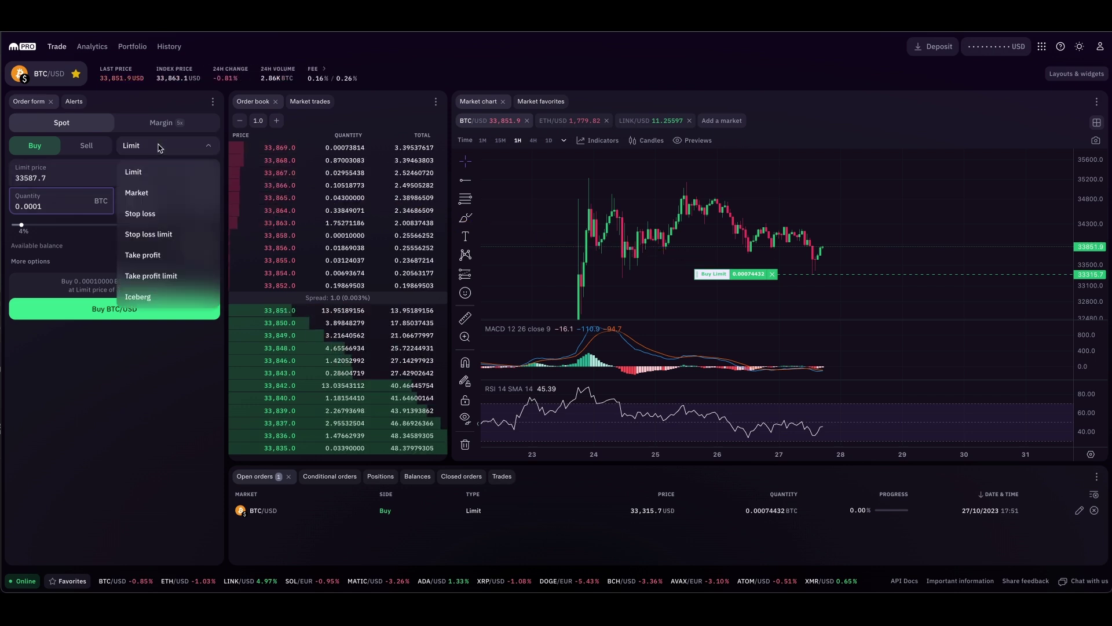
{"action": "left_click", "coordinate": [144, 193]}
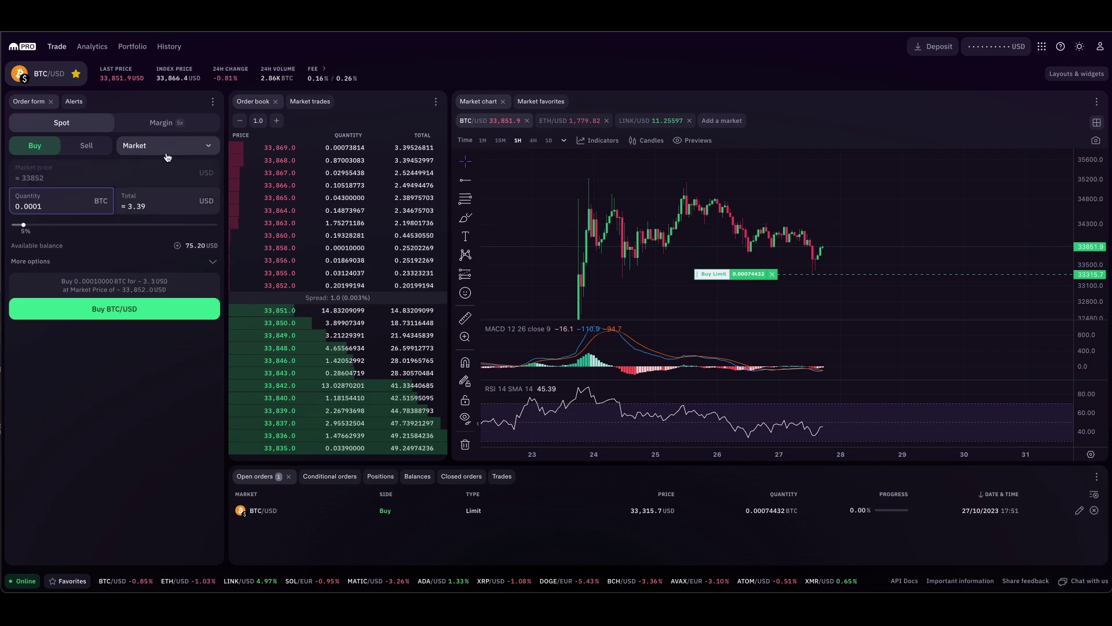
{"action": "left_click_drag", "start_coordinate": [25, 225], "coordinate": [53, 227]}
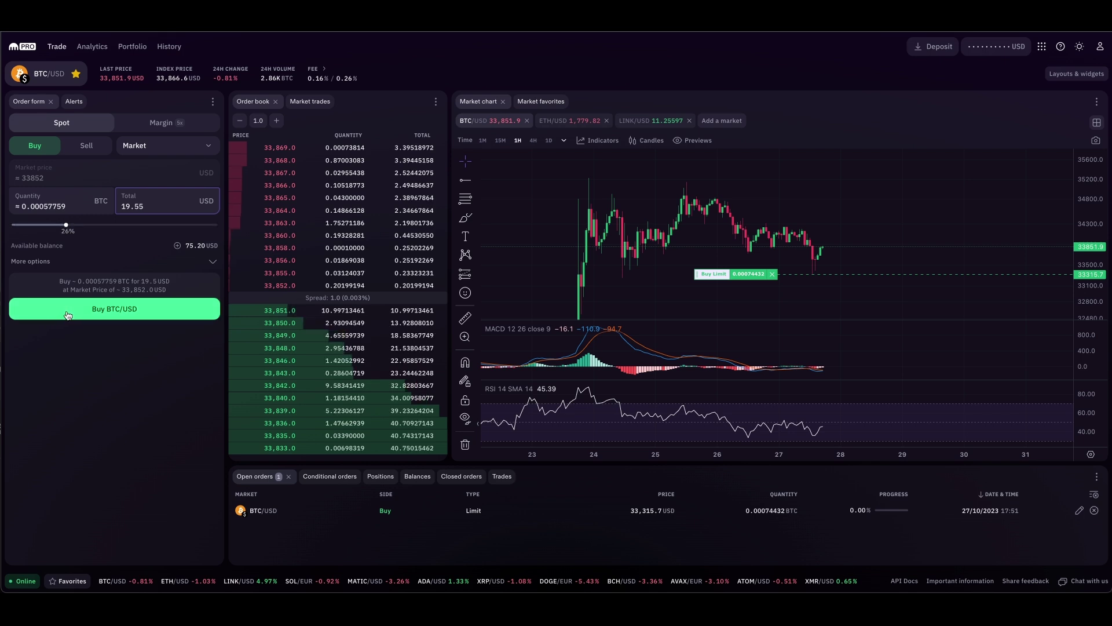
{"action": "mouse_move", "coordinate": [119, 254]}
{"action": "left_mouse_down"}
{"action": "mouse_move", "coordinate": [278, 196]}
{"action": "mouse_move", "coordinate": [714, 216]}
{"action": "left_mouse_up"}
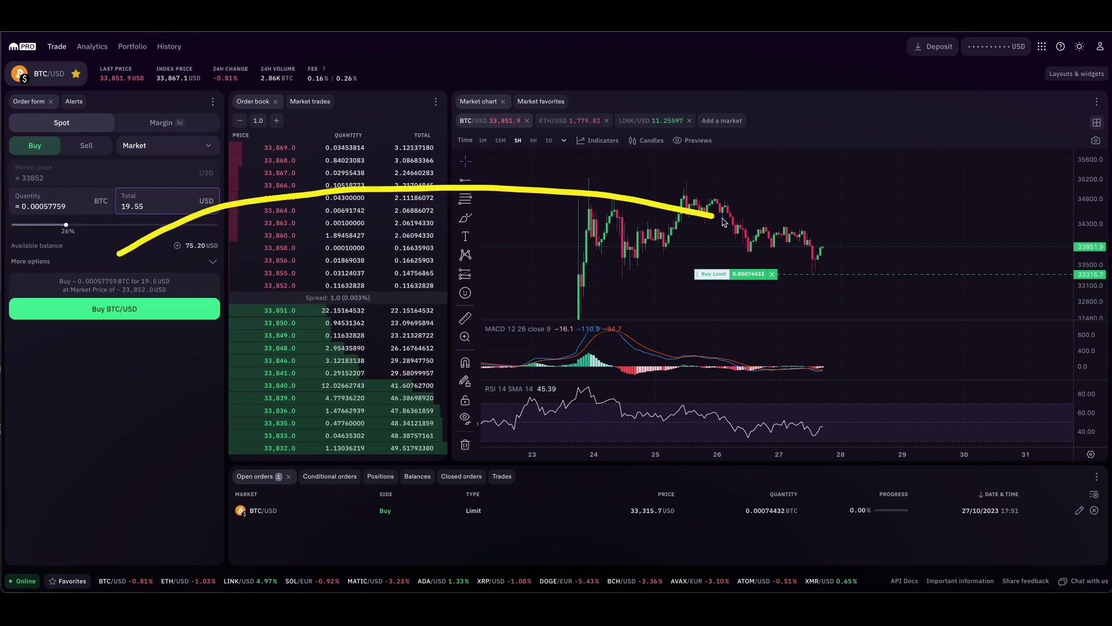
{"action": "left_click", "coordinate": [824, 249]}
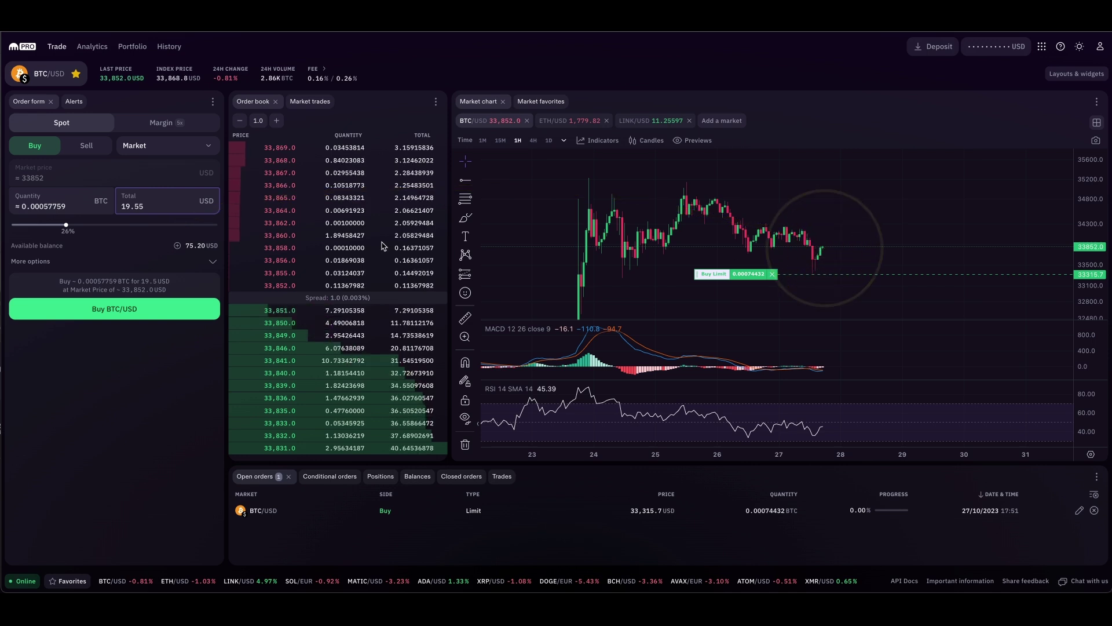
{"action": "left_click_drag", "start_coordinate": [251, 284], "coordinate": [413, 293]}
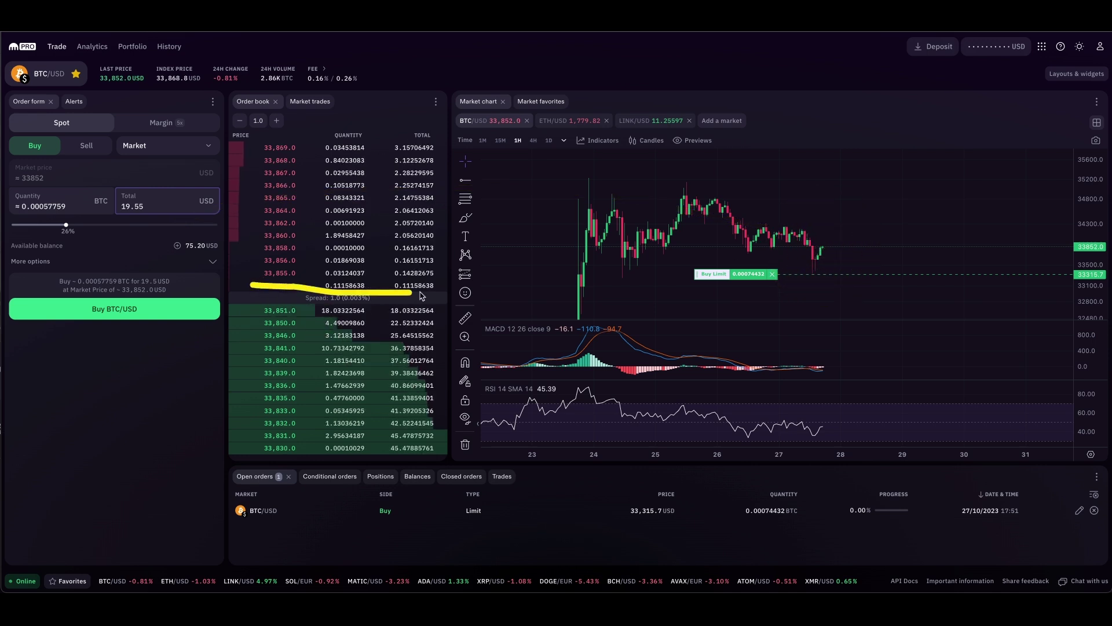
Cancel the open BTC limit order and buy 25 USD of Bitcoin at market
{"action": "left_click", "coordinate": [1094, 510]}
{"action": "left_click", "coordinate": [587, 362]}
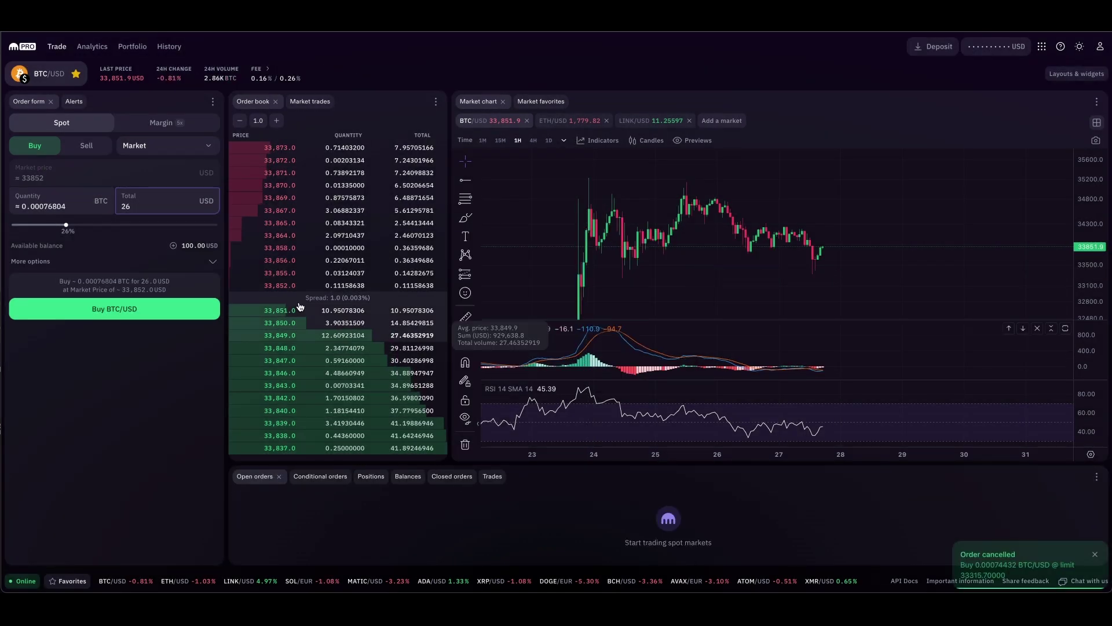
{"action": "left_click", "coordinate": [65, 226]}
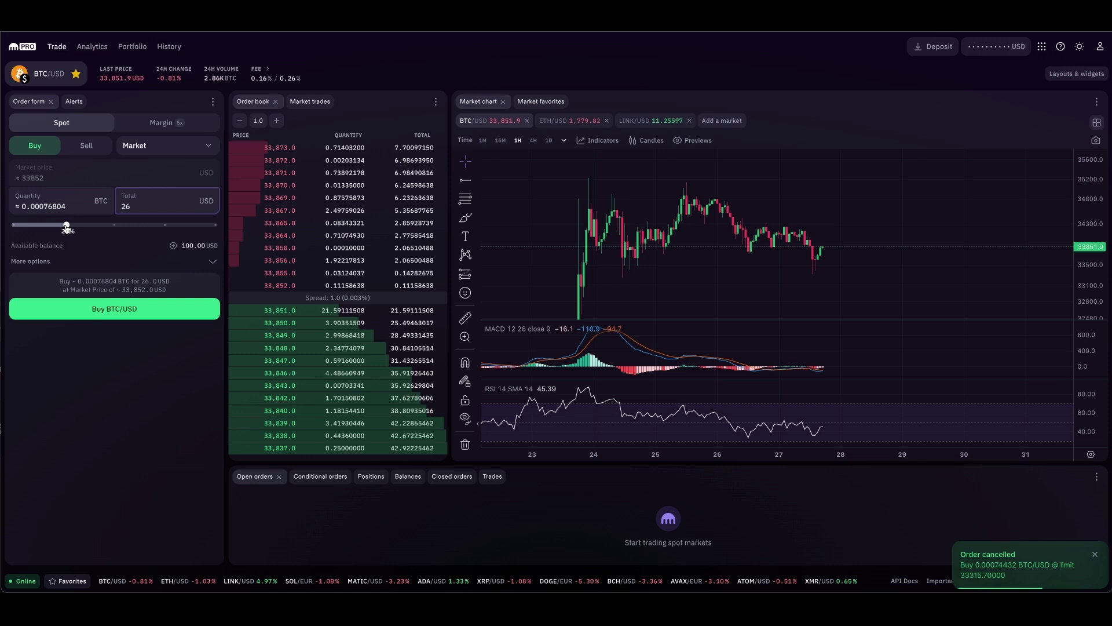
{"action": "left_click_drag", "start_coordinate": [67, 228], "coordinate": [64, 226]}
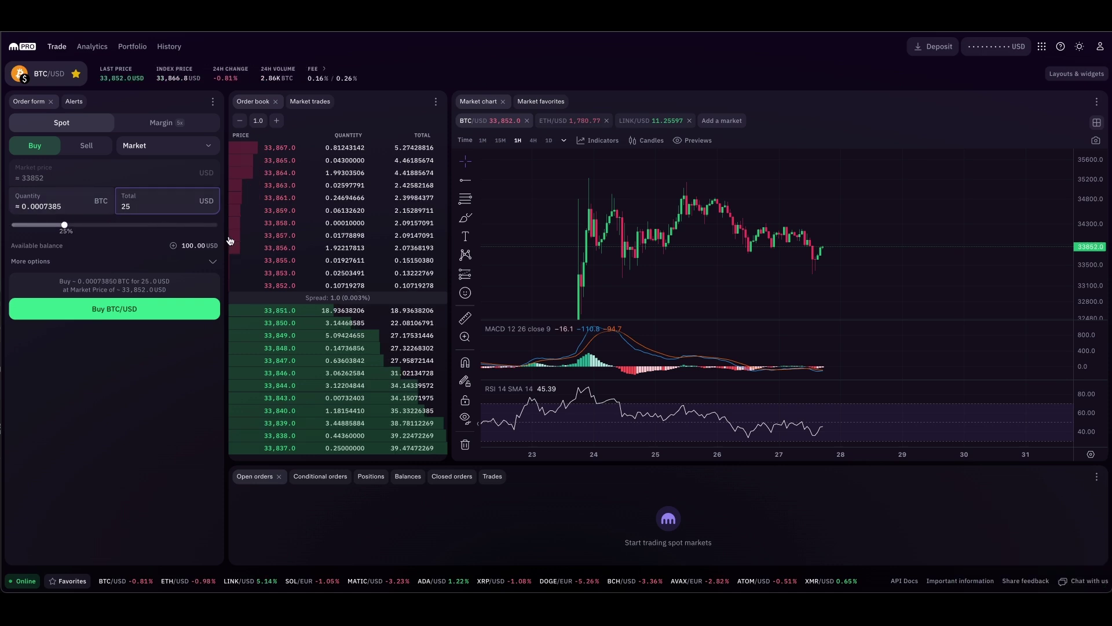
{"action": "mouse_move", "coordinate": [203, 233]}
{"action": "left_mouse_down"}
{"action": "mouse_move", "coordinate": [240, 234]}
{"action": "mouse_move", "coordinate": [169, 228]}
{"action": "left_mouse_up"}
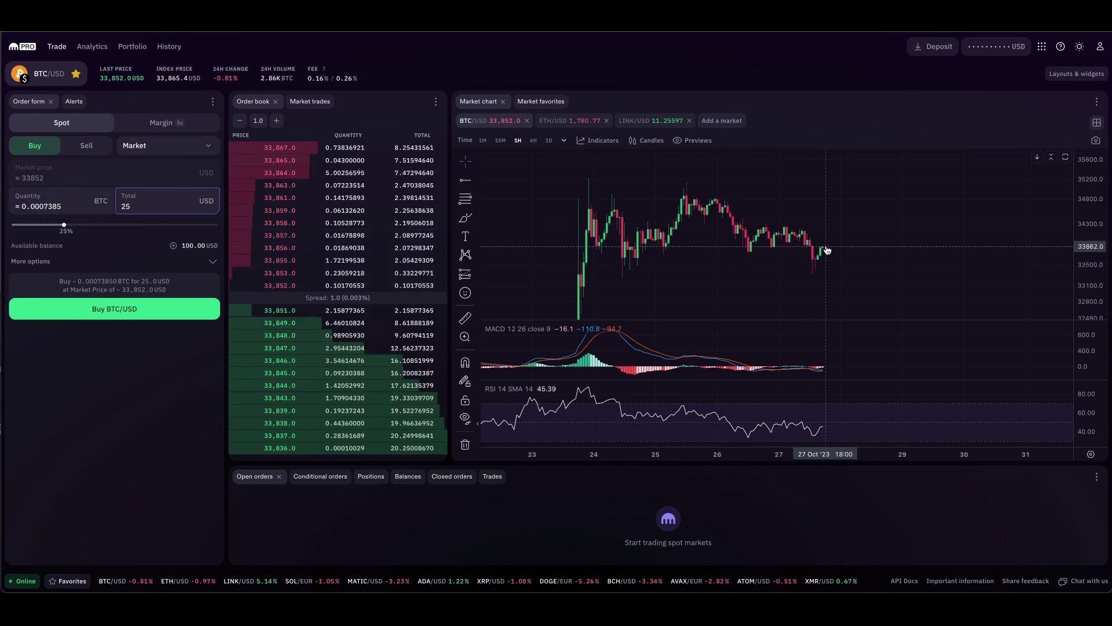
{"action": "left_click", "coordinate": [178, 315]}
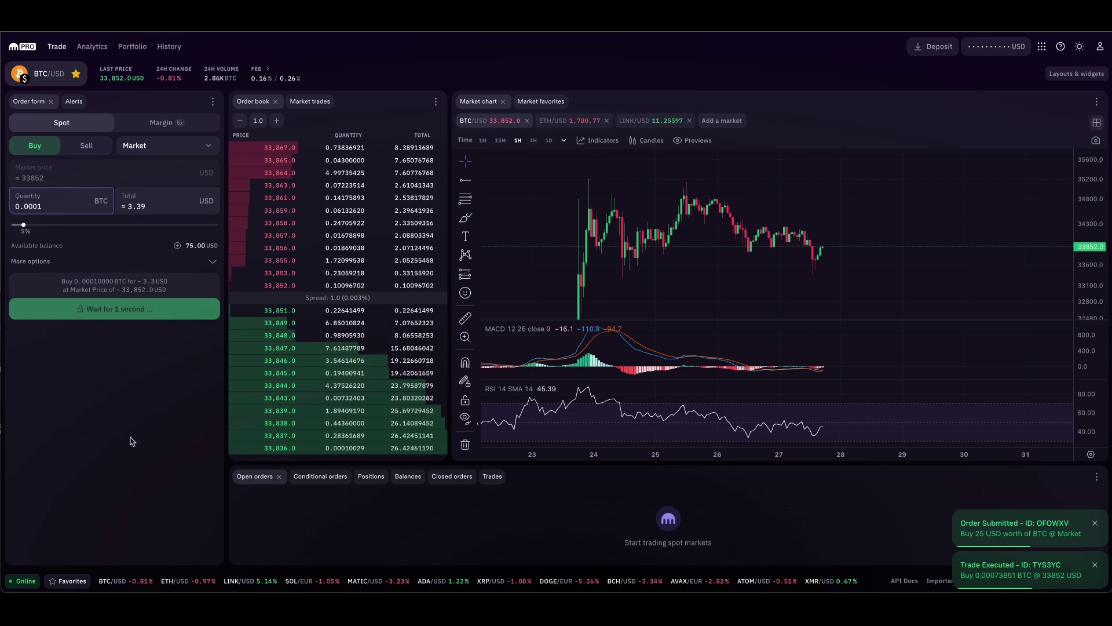
Show the enlarged Balances panel listing 75.00 USD and 0.00073 BTC
{"action": "left_click", "coordinate": [409, 476]}
{"action": "left_click_drag", "start_coordinate": [508, 463], "coordinate": [509, 352]}
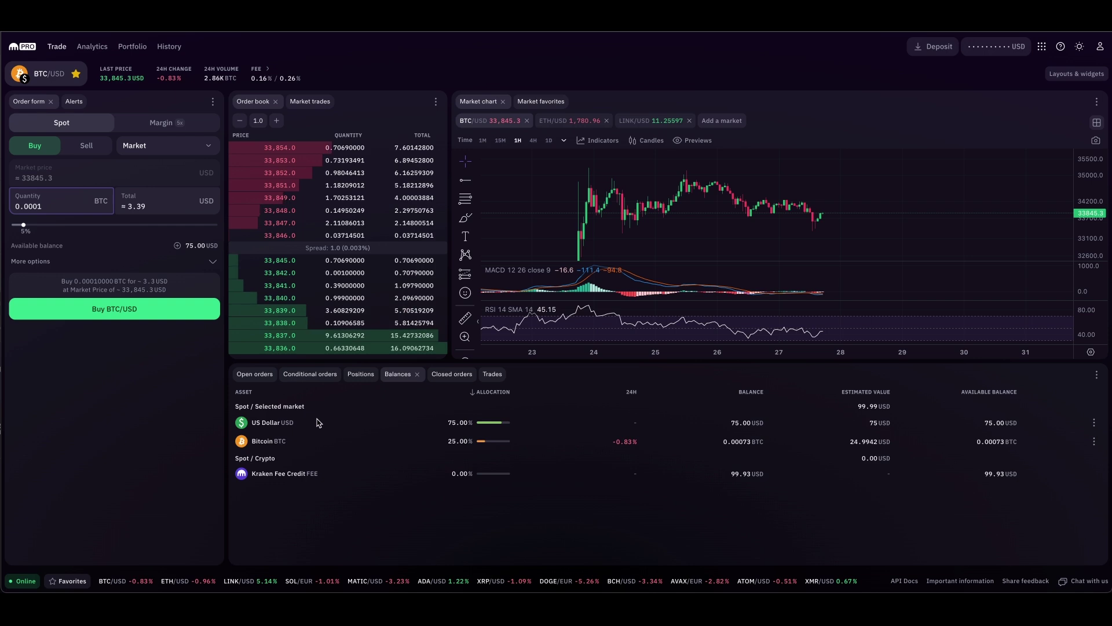
{"action": "left_click_drag", "start_coordinate": [305, 424], "coordinate": [443, 426]}
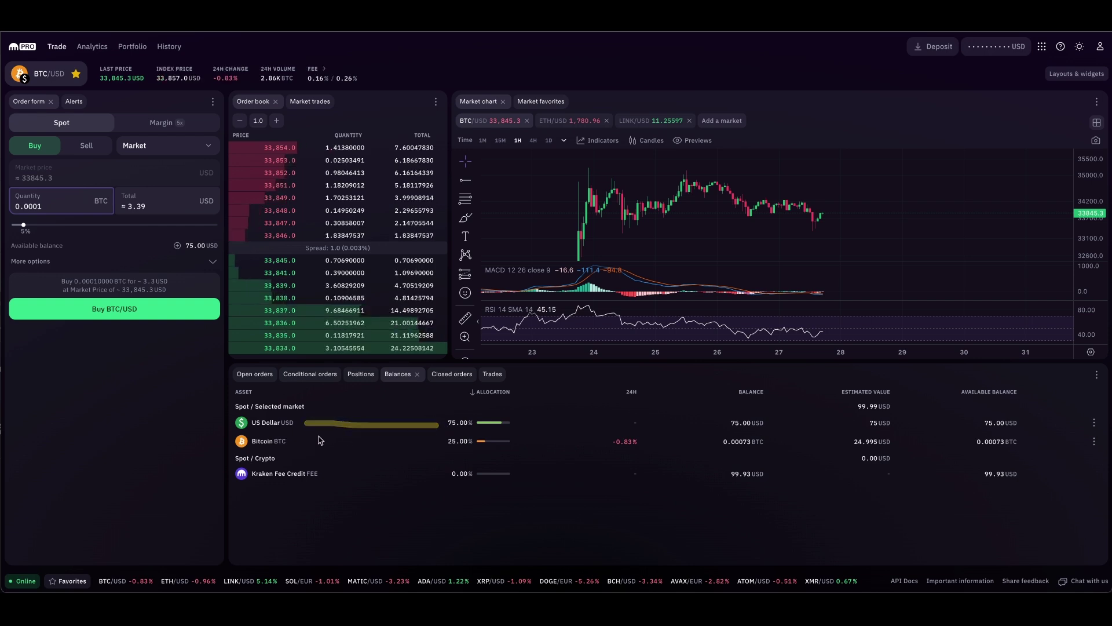
{"action": "left_click_drag", "start_coordinate": [294, 444], "coordinate": [443, 443]}
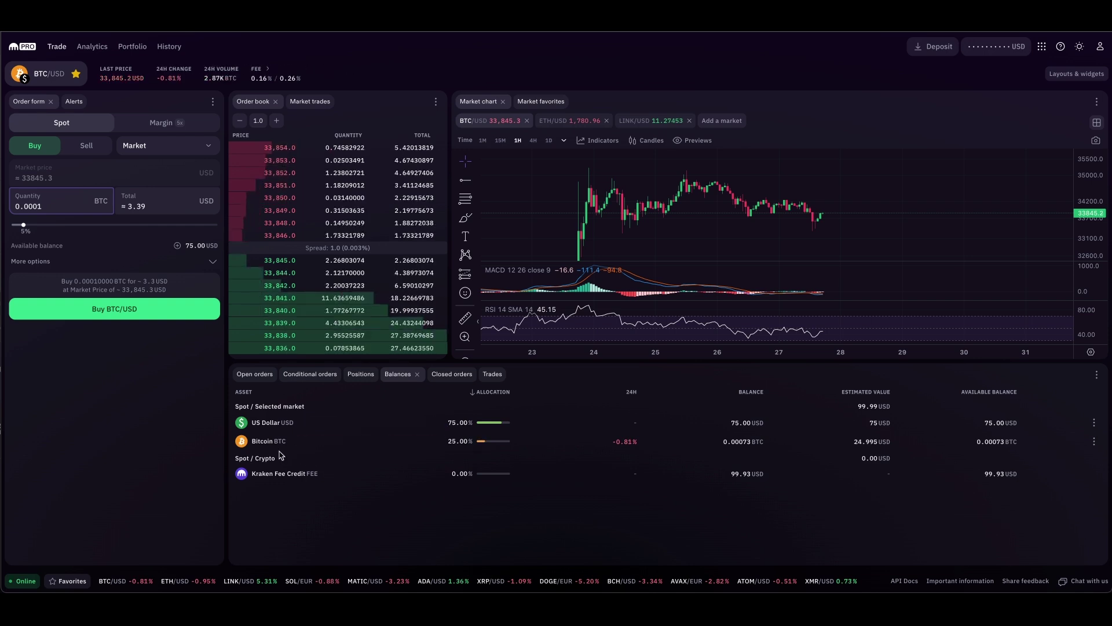
{"action": "mouse_move", "coordinate": [279, 454]}
{"action": "left_mouse_down"}
{"action": "mouse_move", "coordinate": [963, 457]}
{"action": "mouse_move", "coordinate": [912, 439]}
{"action": "mouse_move", "coordinate": [995, 74]}
{"action": "left_mouse_up"}
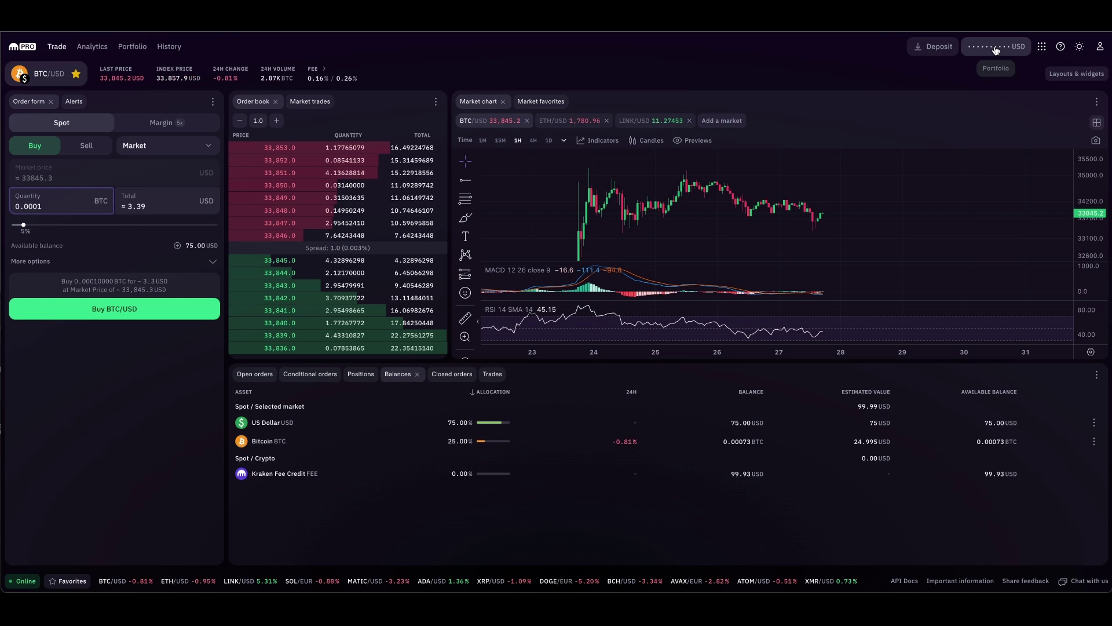
{"action": "left_click", "coordinate": [983, 50]}
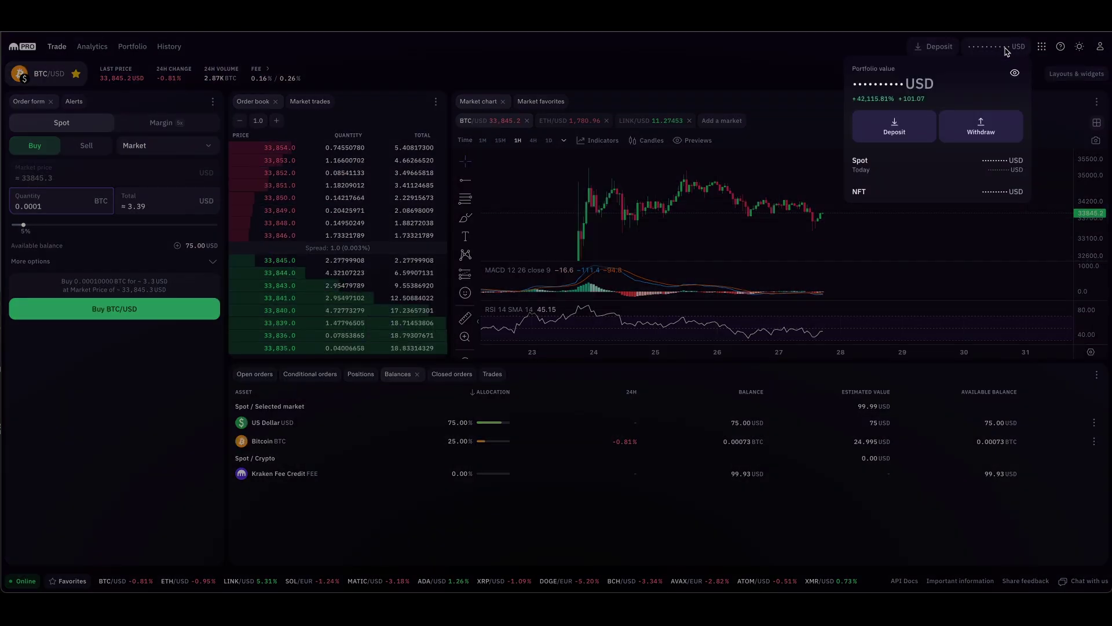
{"action": "left_click", "coordinate": [974, 128]}
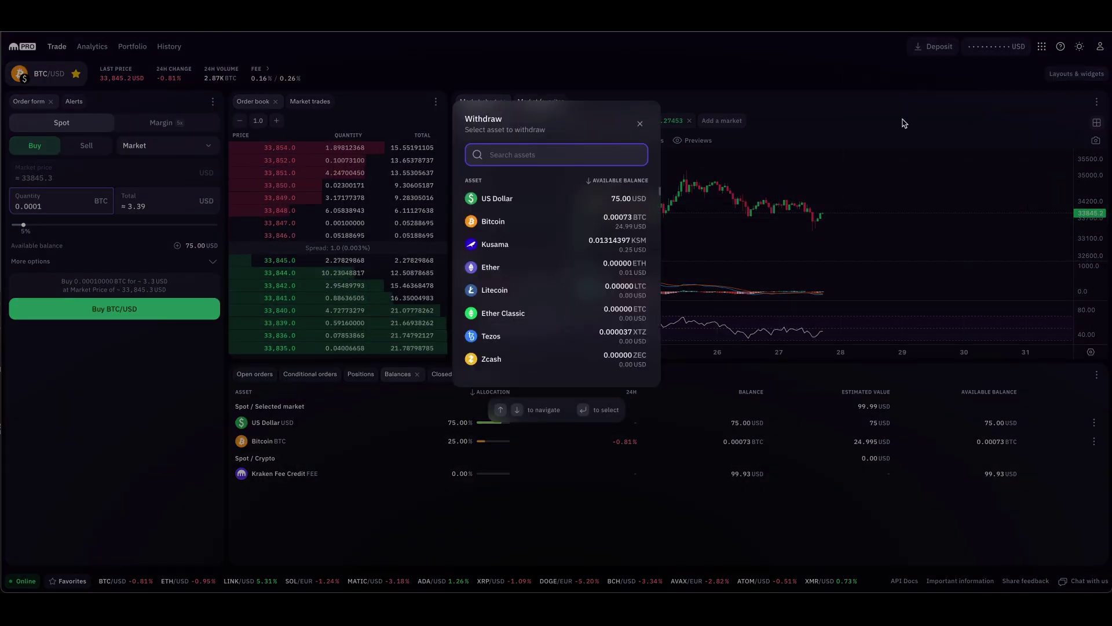
{"action": "left_click", "coordinate": [525, 224]}
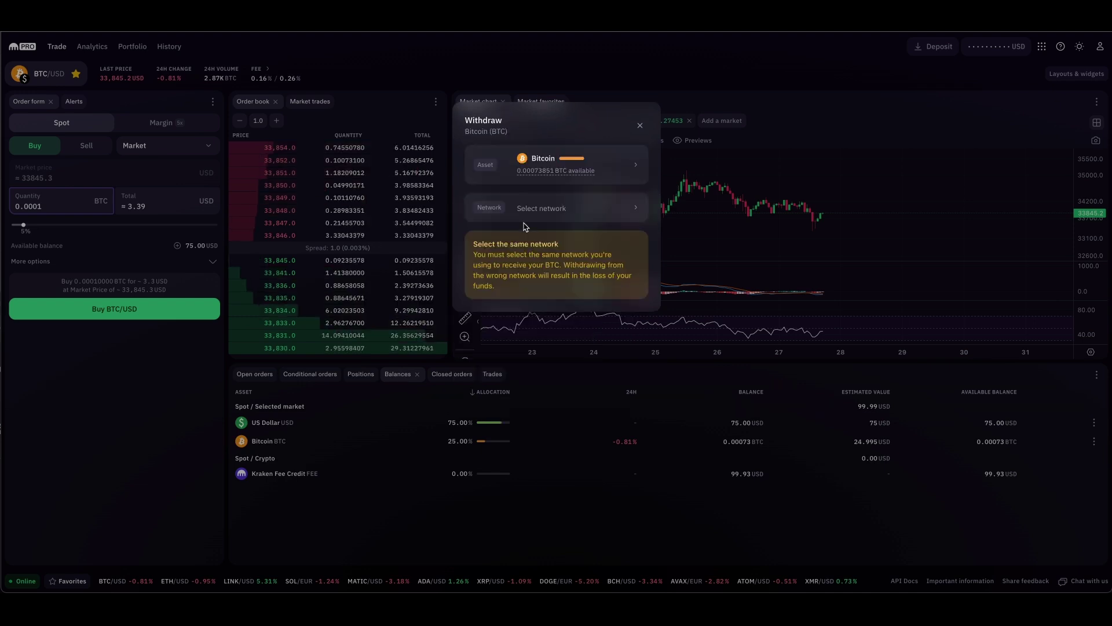
{"action": "left_click", "coordinate": [531, 218]}
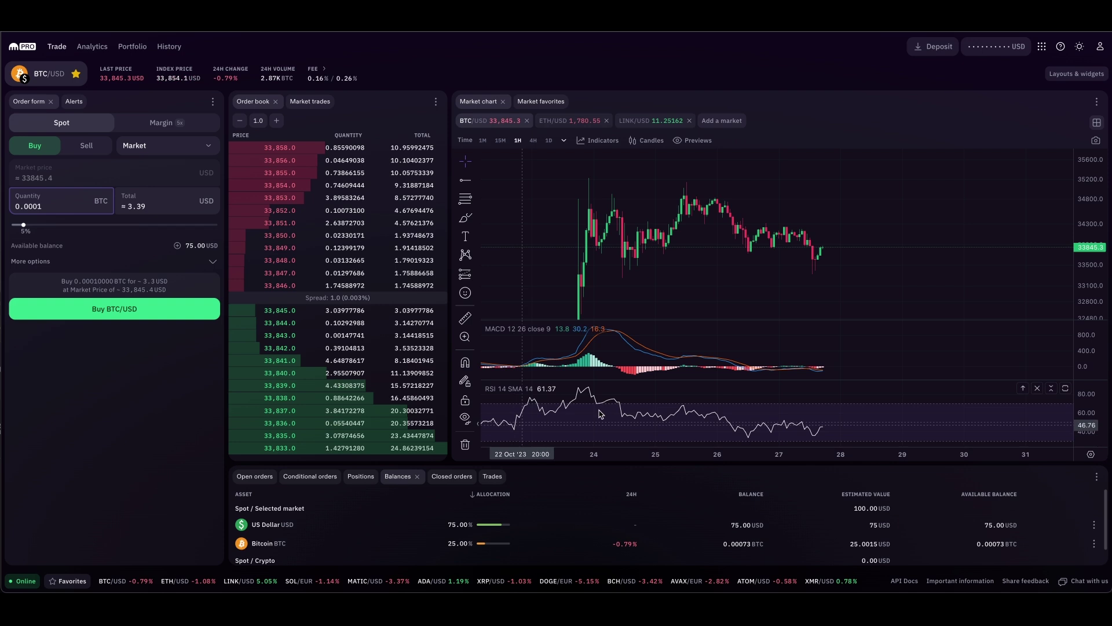
{"action": "left_click", "coordinate": [46, 76]}
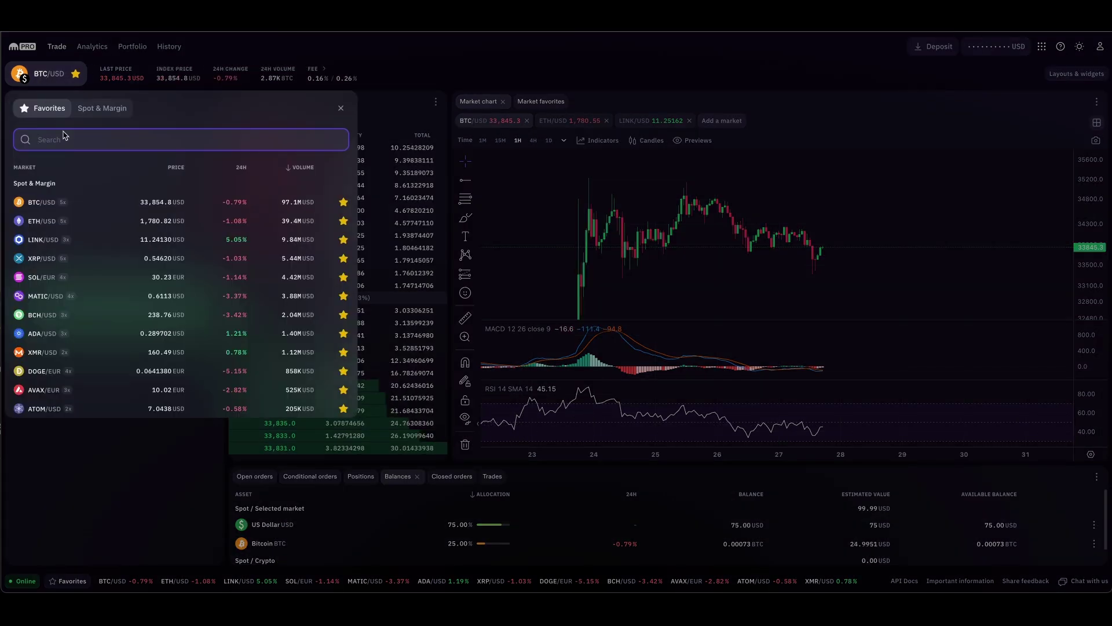
Sort markets by 24H change descending, switch to LINK/USD, and fit its 4H chart's price scale
{"action": "left_click", "coordinate": [244, 169]}
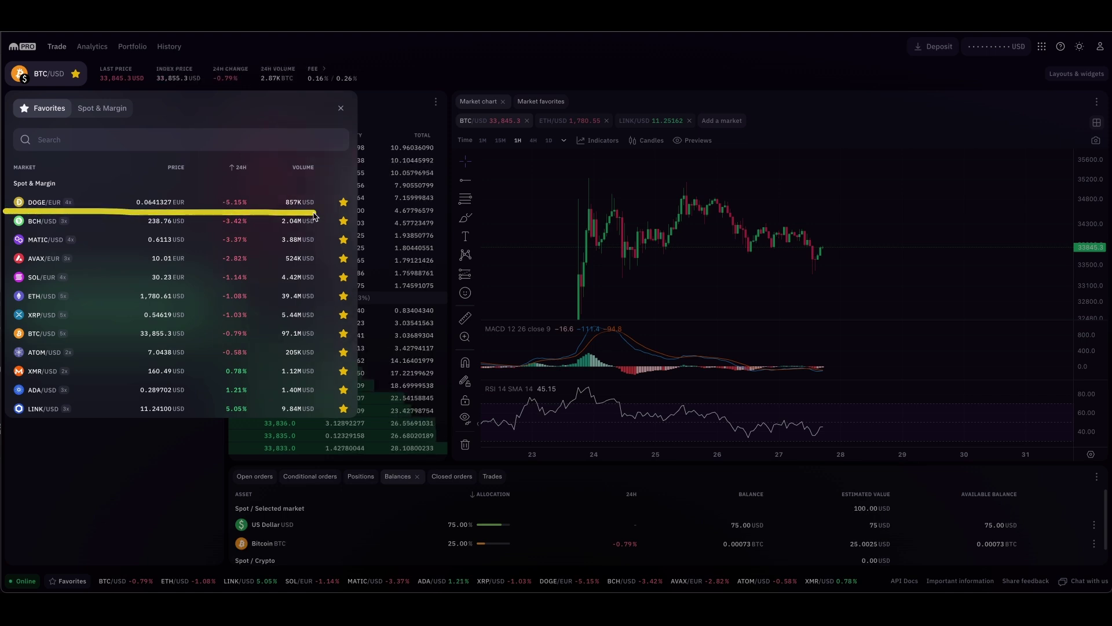
{"action": "left_click", "coordinate": [244, 171]}
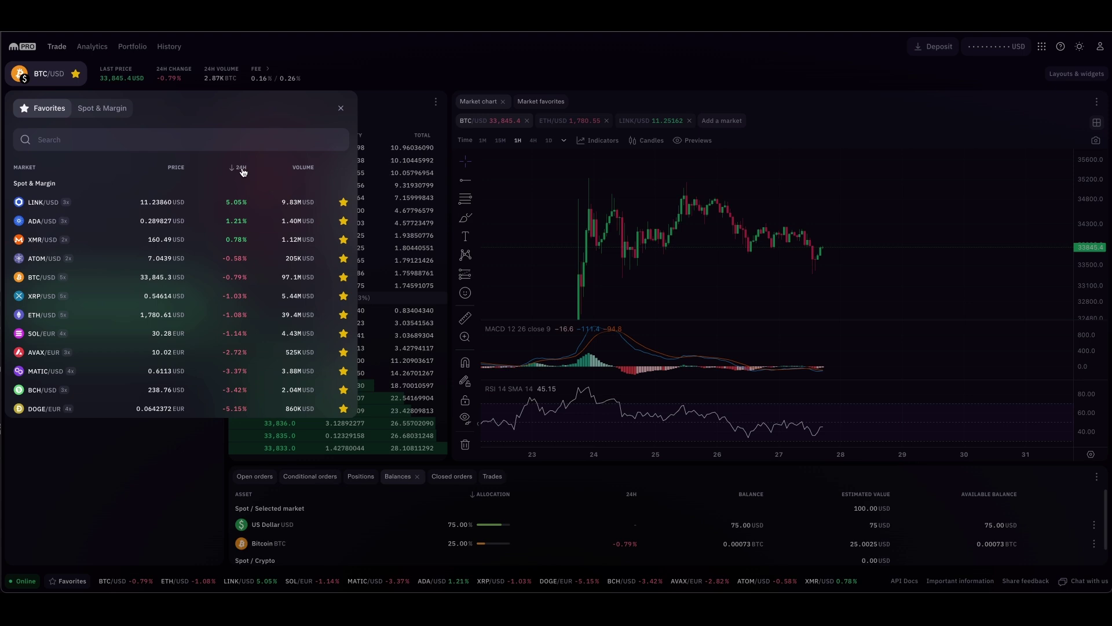
{"action": "left_click", "coordinate": [44, 203]}
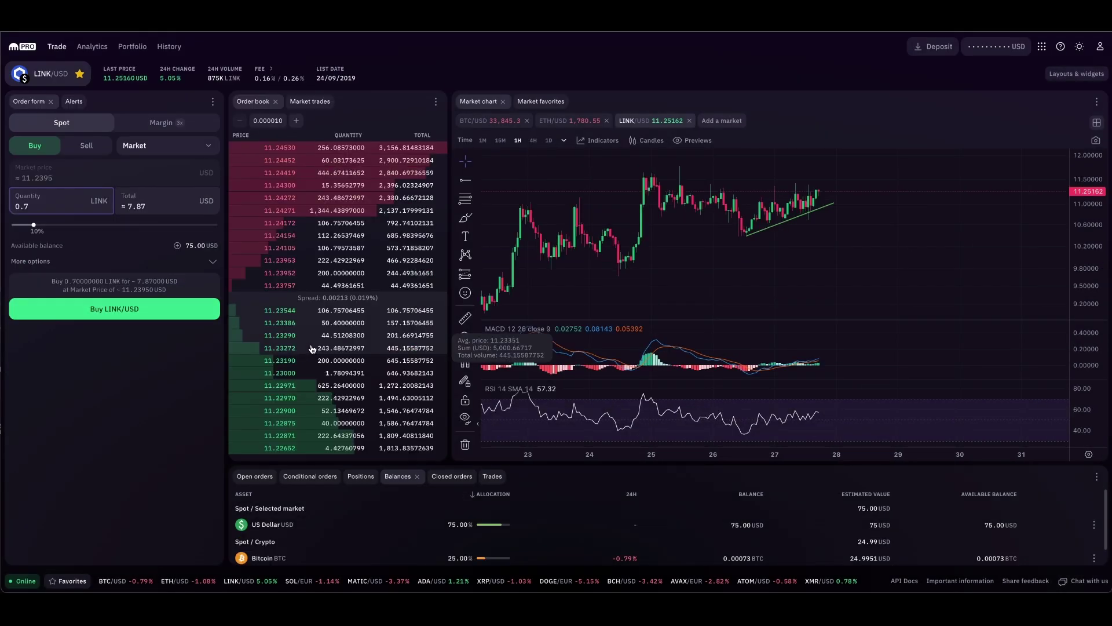
{"action": "left_click", "coordinate": [533, 140]}
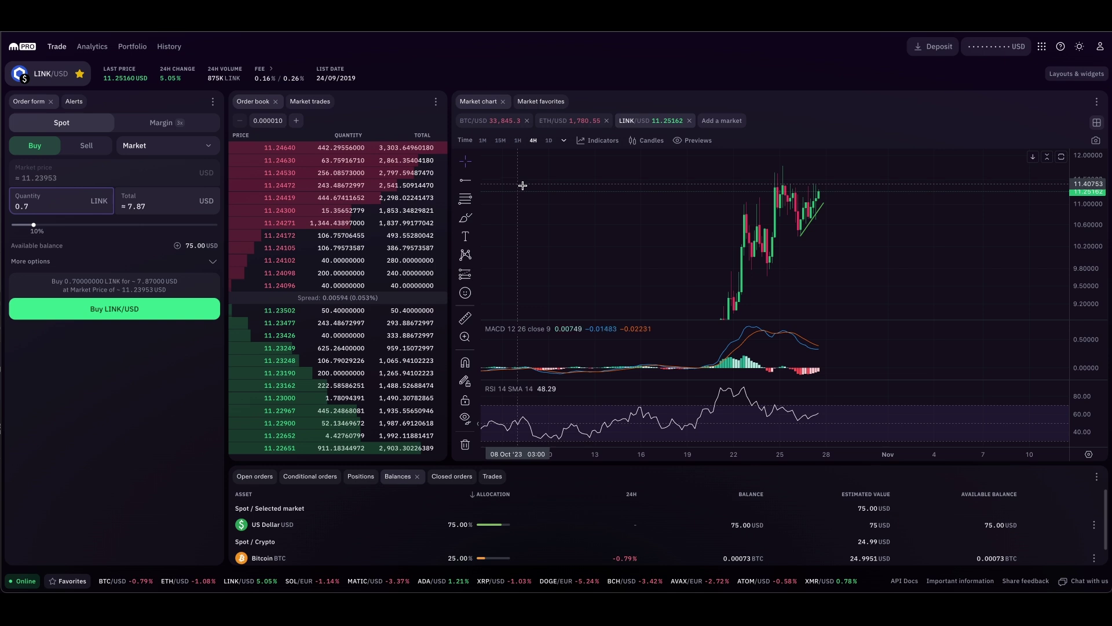
{"action": "left_click_drag", "start_coordinate": [1088, 213], "coordinate": [1088, 260]}
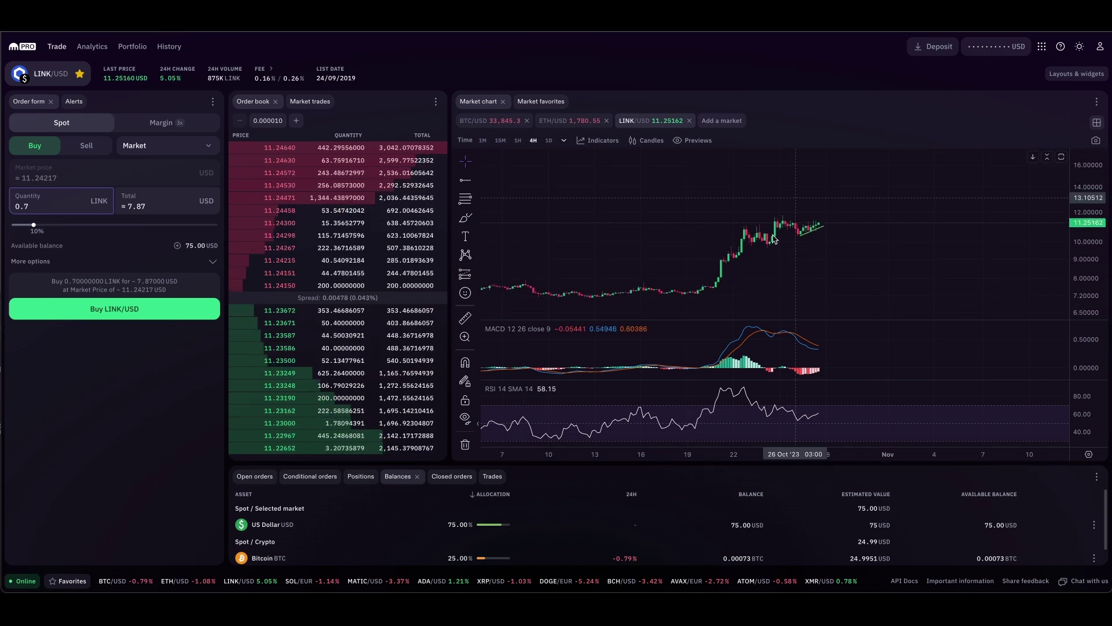
Enlarge the MACD pane and add trend line drawings on the MACD and RSI indicators
{"action": "left_click_drag", "start_coordinate": [723, 296], "coordinate": [844, 199]}
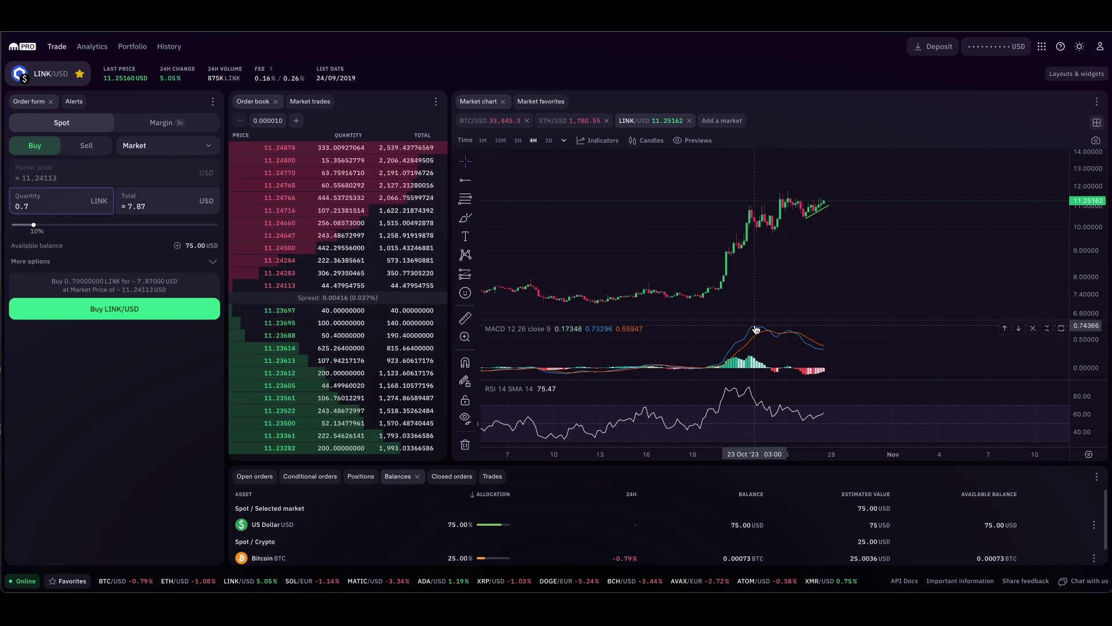
{"action": "left_click_drag", "start_coordinate": [767, 314], "coordinate": [767, 257]}
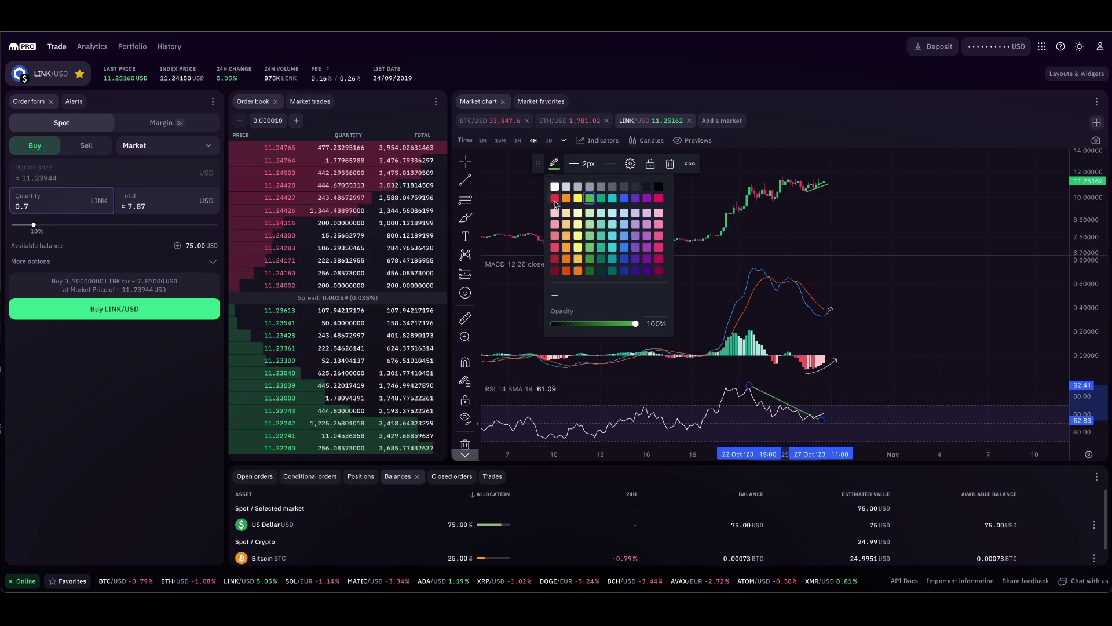
{"action": "left_click", "coordinate": [596, 186]}
{"action": "left_click", "coordinate": [595, 186]}
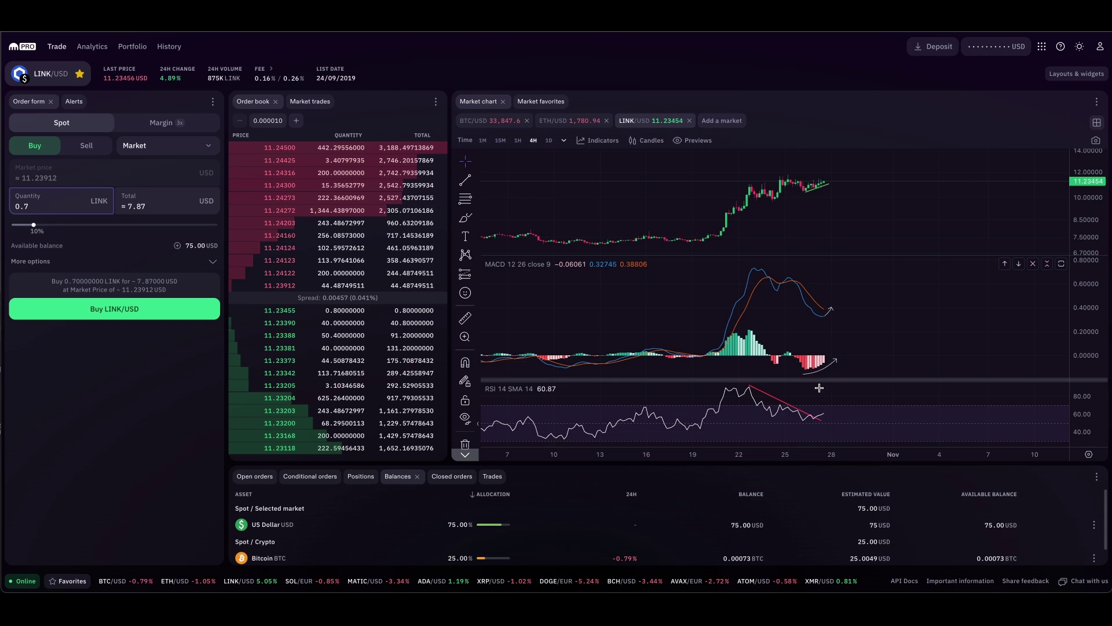
{"action": "scroll", "coordinate": [820, 388], "scroll_direction": "up", "scroll_amount": 2}
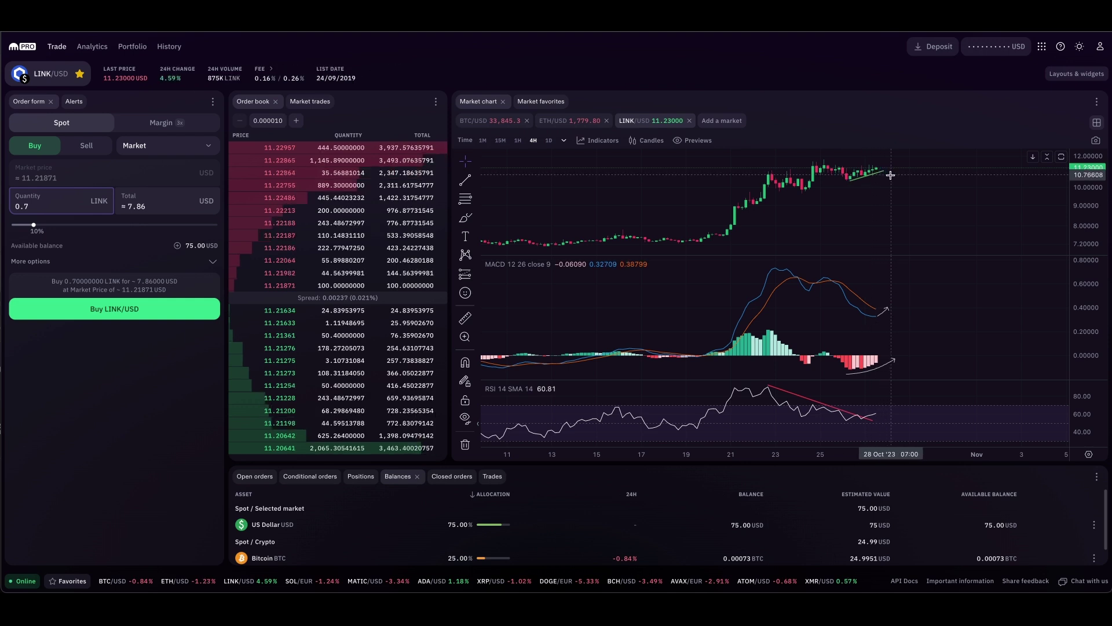
Buy 25 USD of LINK at market, then make the balances panel taller
{"action": "left_click", "coordinate": [167, 203]}
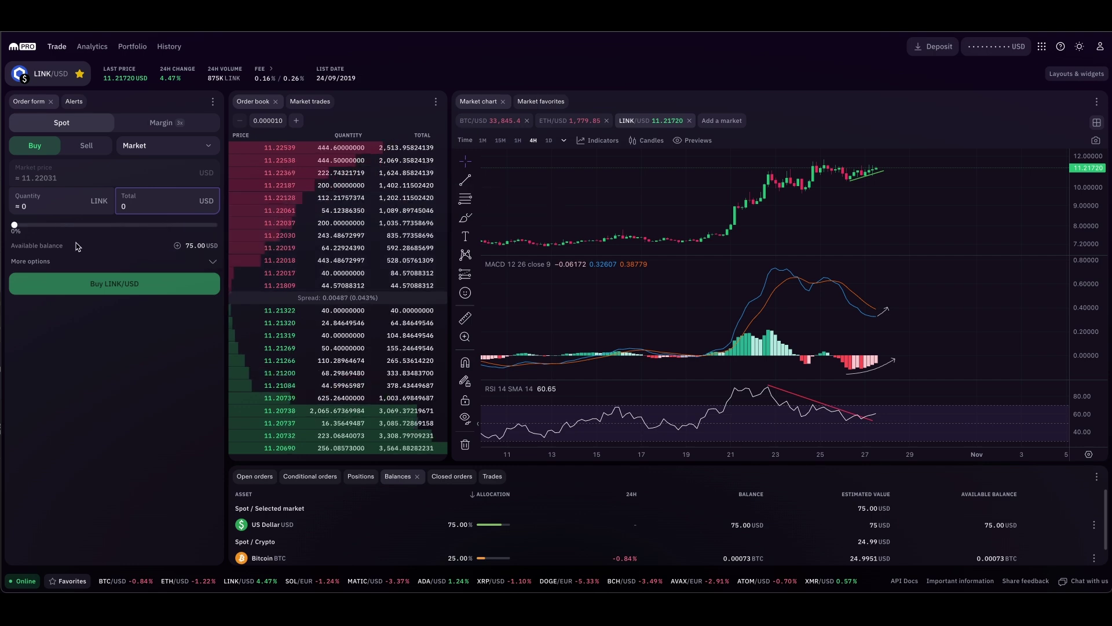
{"action": "type", "text": "30"}
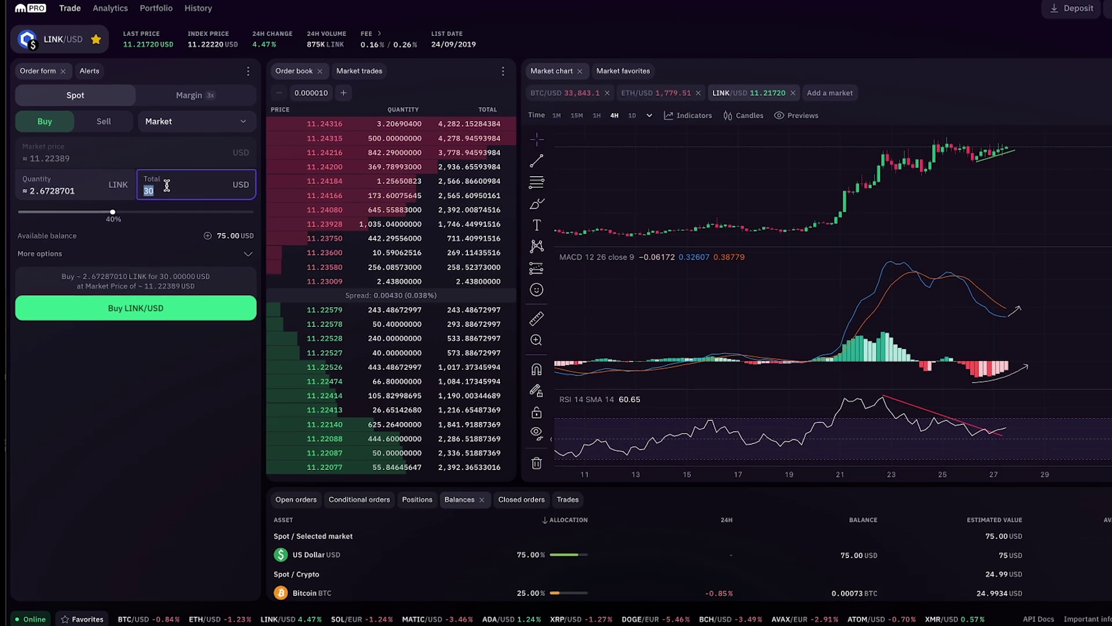
{"action": "key", "text": "BackSpace"}
{"action": "key", "text": "BackSpace"}
{"action": "type", "text": "25"}
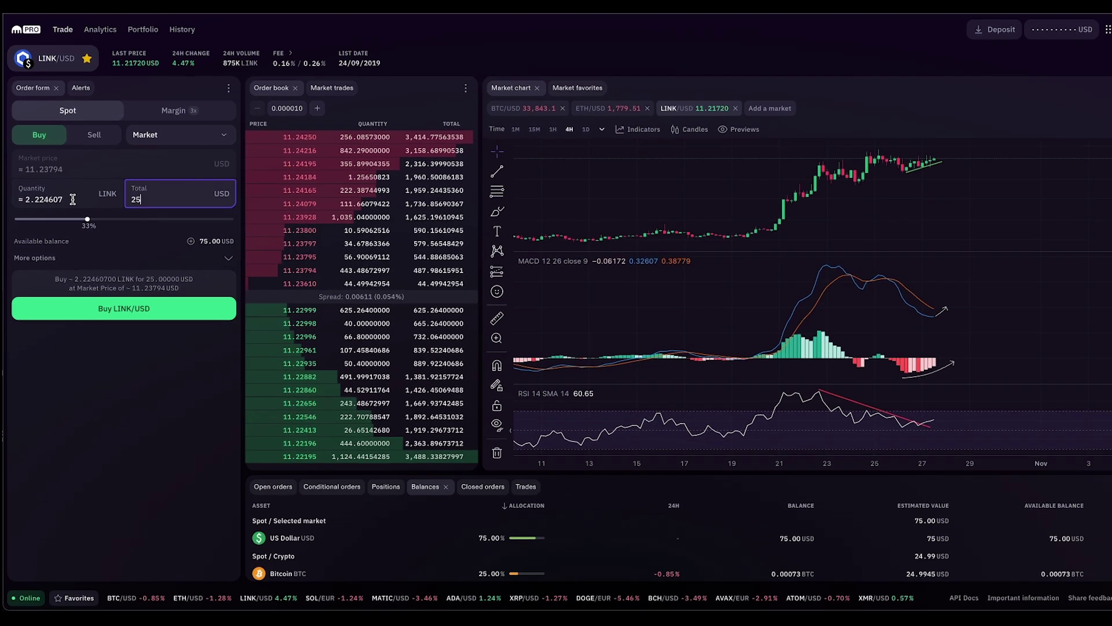
{"action": "left_click", "coordinate": [116, 311]}
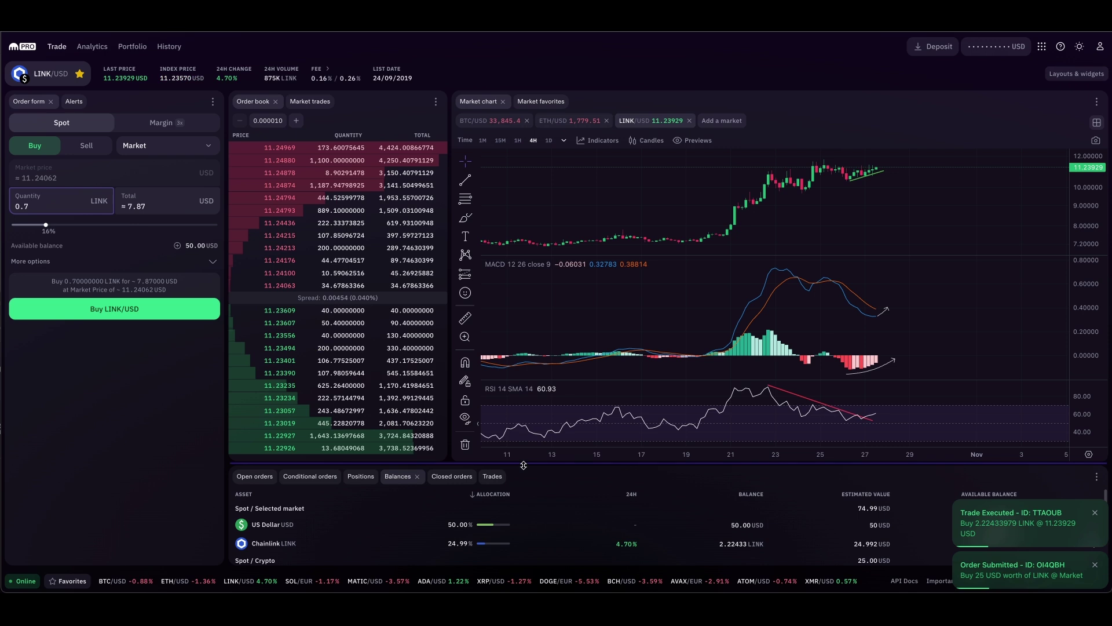
{"action": "left_click_drag", "start_coordinate": [524, 469], "coordinate": [464, 464]}
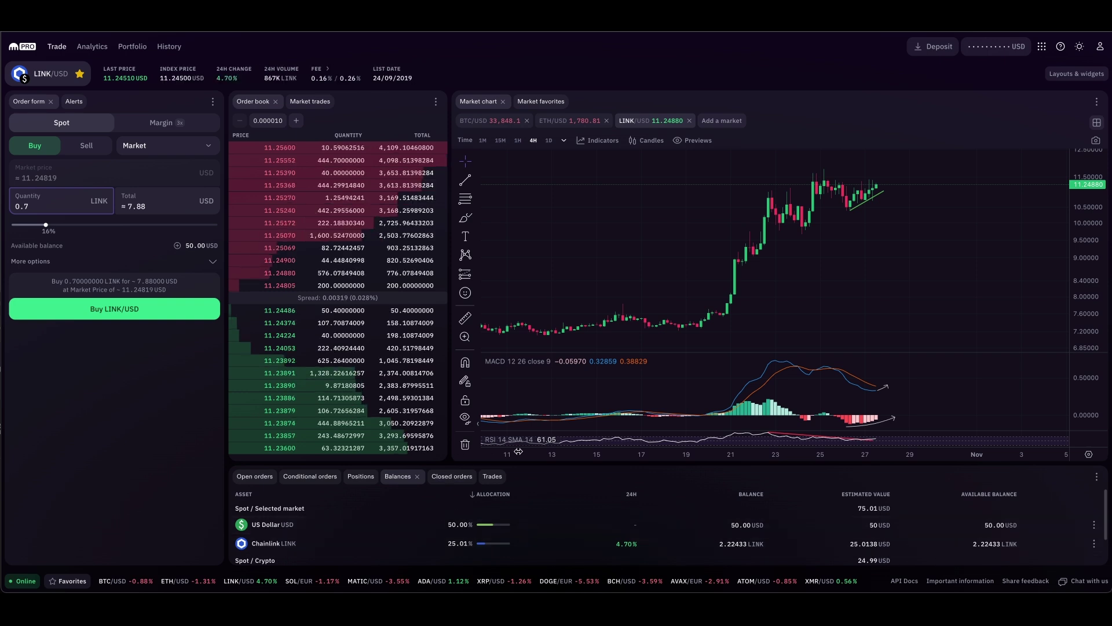
Dock the balances panel beside the order form and narrow the order book to widen the chart
{"action": "left_click_drag", "start_coordinate": [599, 476], "coordinate": [199, 404]}
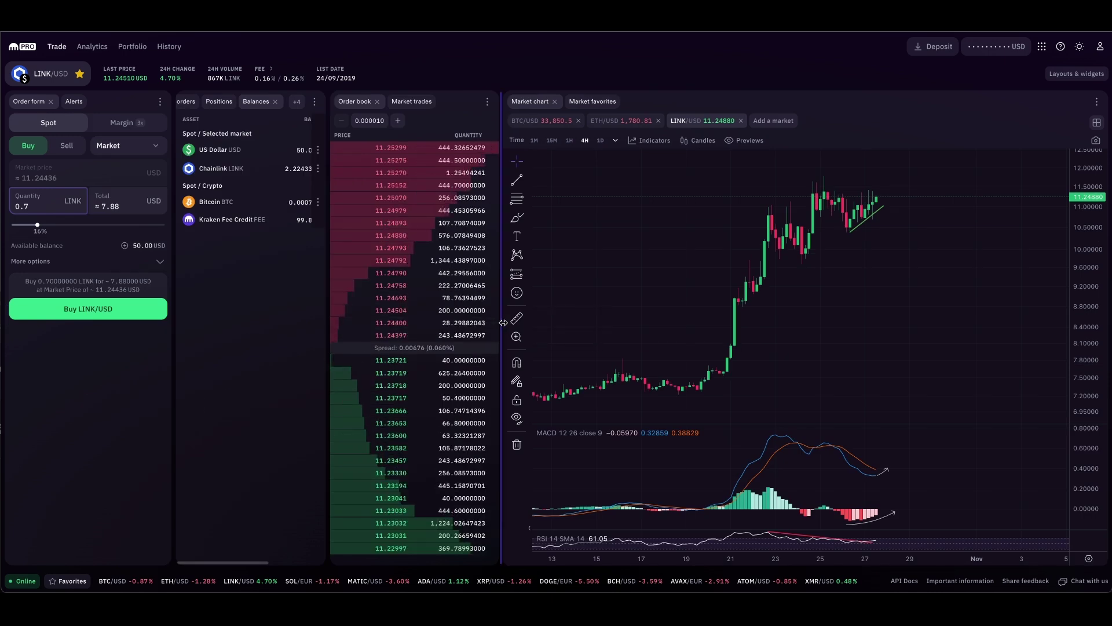
{"action": "left_click_drag", "start_coordinate": [501, 322], "coordinate": [483, 322]}
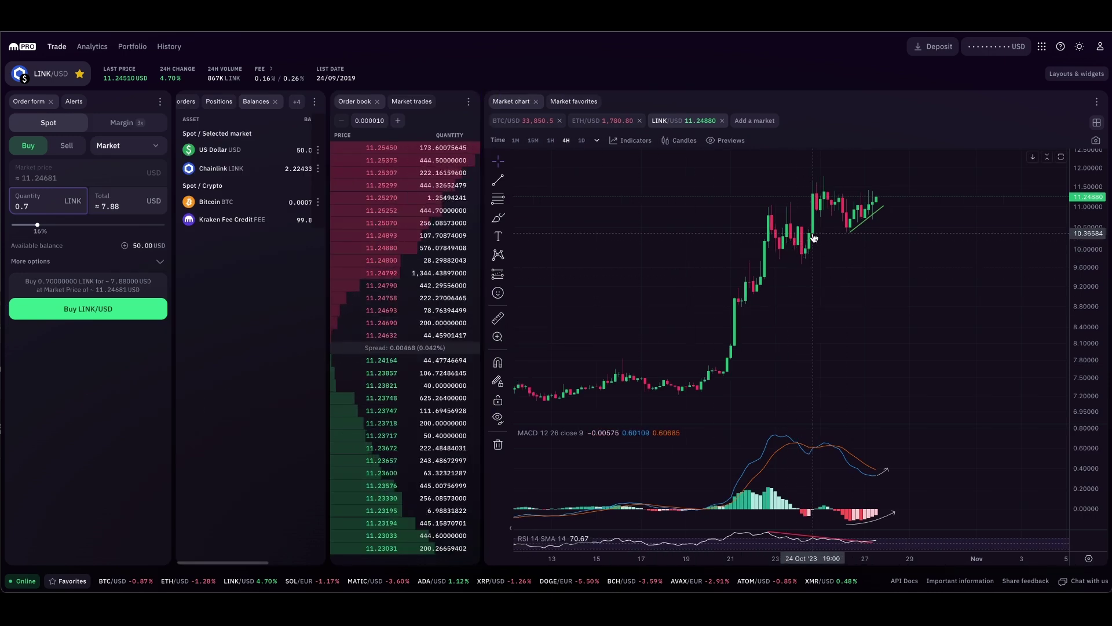
Move the green trend line's left end lower and earlier, and sketch a freehand mark beside the latest candles
{"action": "mouse_move", "coordinate": [439, 237]}
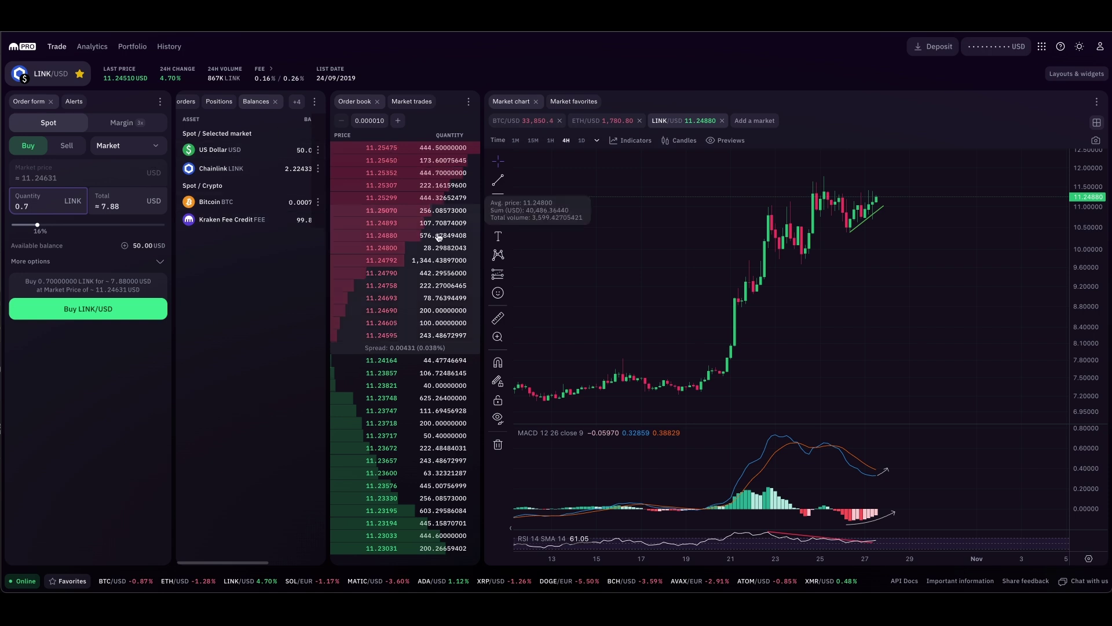
{"action": "scroll", "coordinate": [840, 261], "scroll_direction": "up", "scroll_amount": 3}
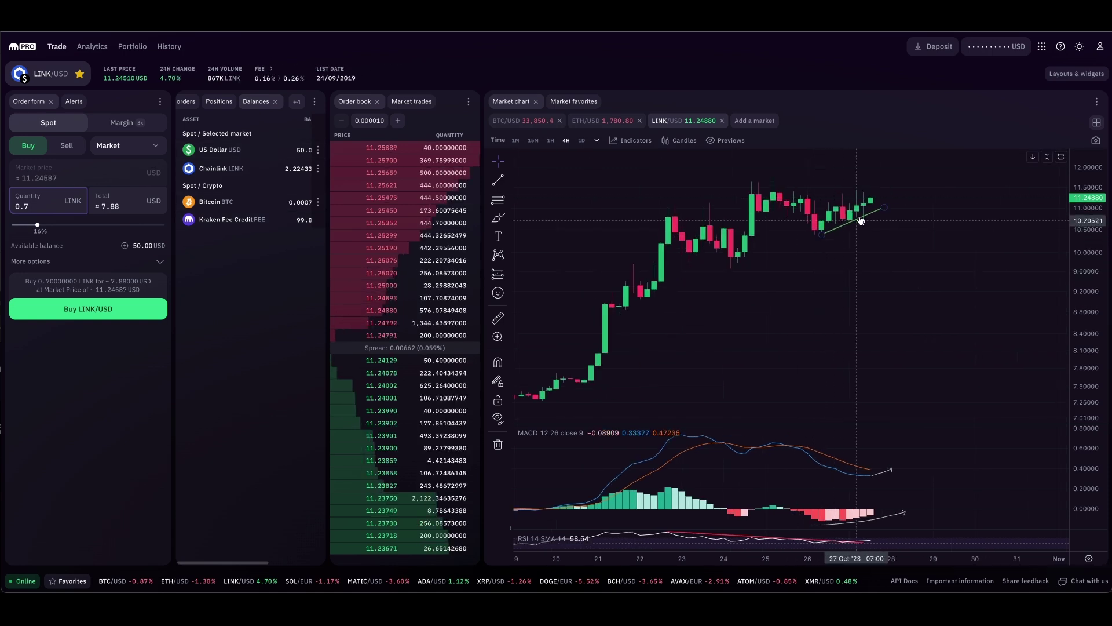
{"action": "left_click", "coordinate": [863, 219]}
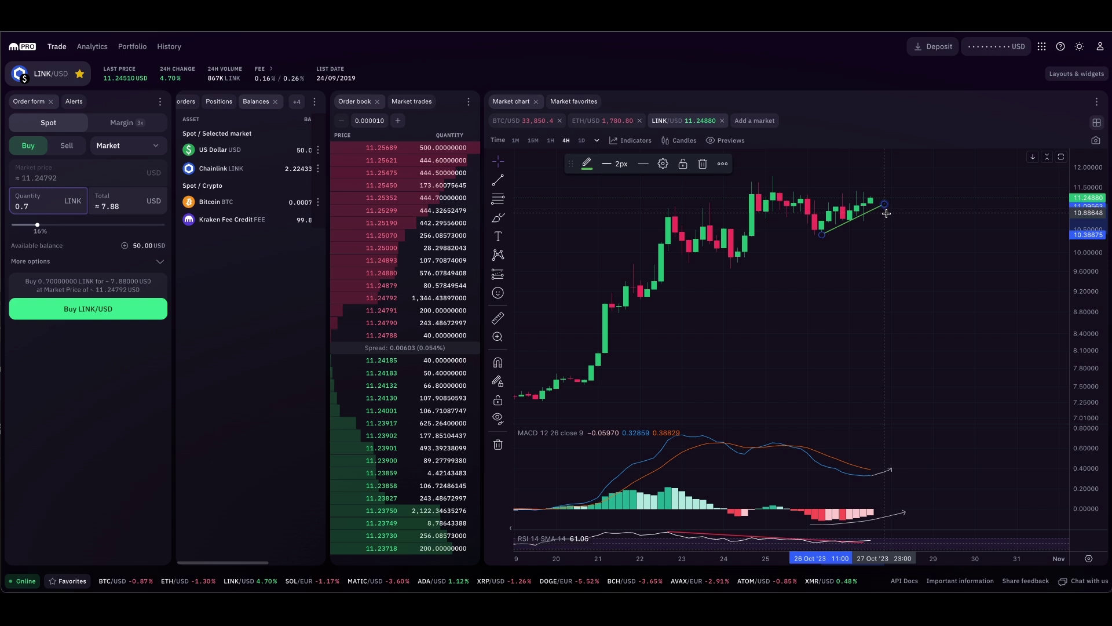
{"action": "left_click", "coordinate": [886, 214]}
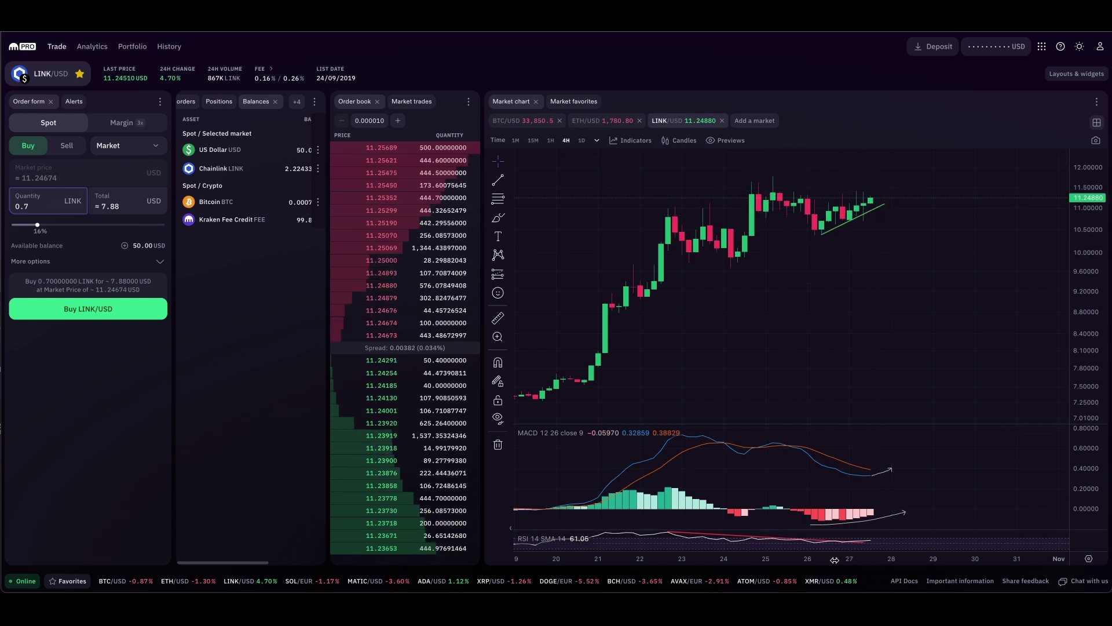
{"action": "left_click_drag", "start_coordinate": [823, 235], "coordinate": [731, 268]}
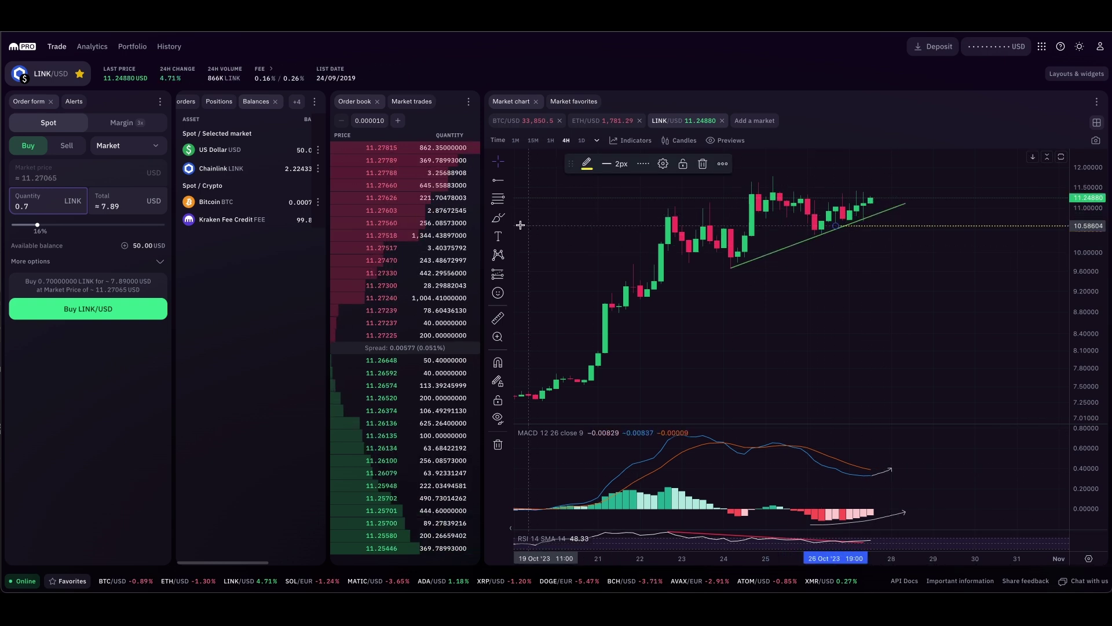
{"action": "left_click", "coordinate": [878, 214]}
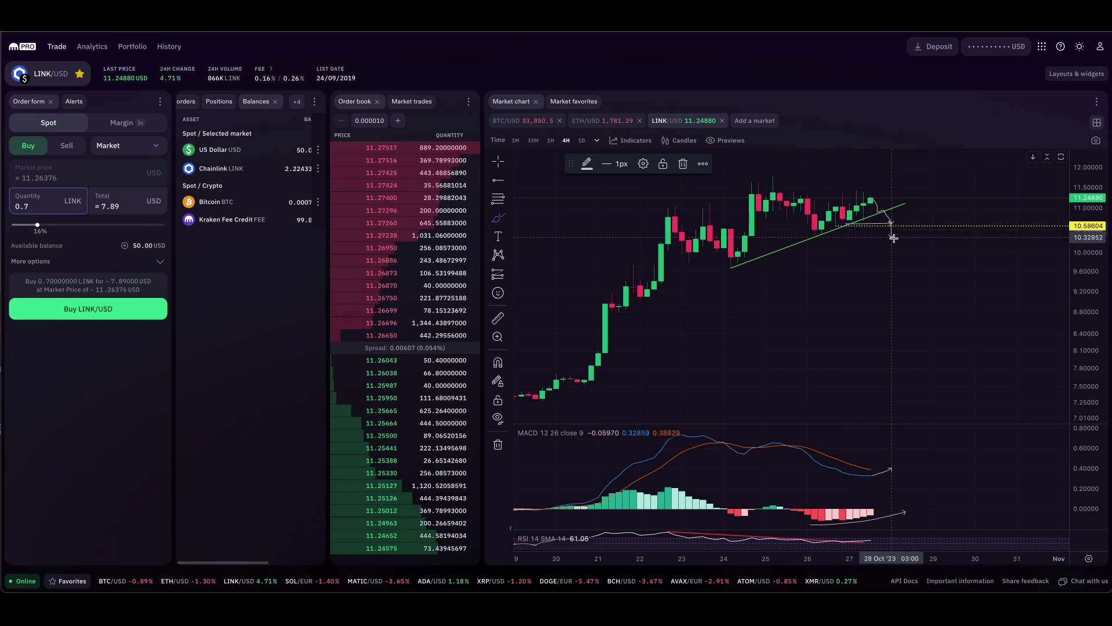
{"action": "left_click_drag", "start_coordinate": [821, 232], "coordinate": [934, 235]}
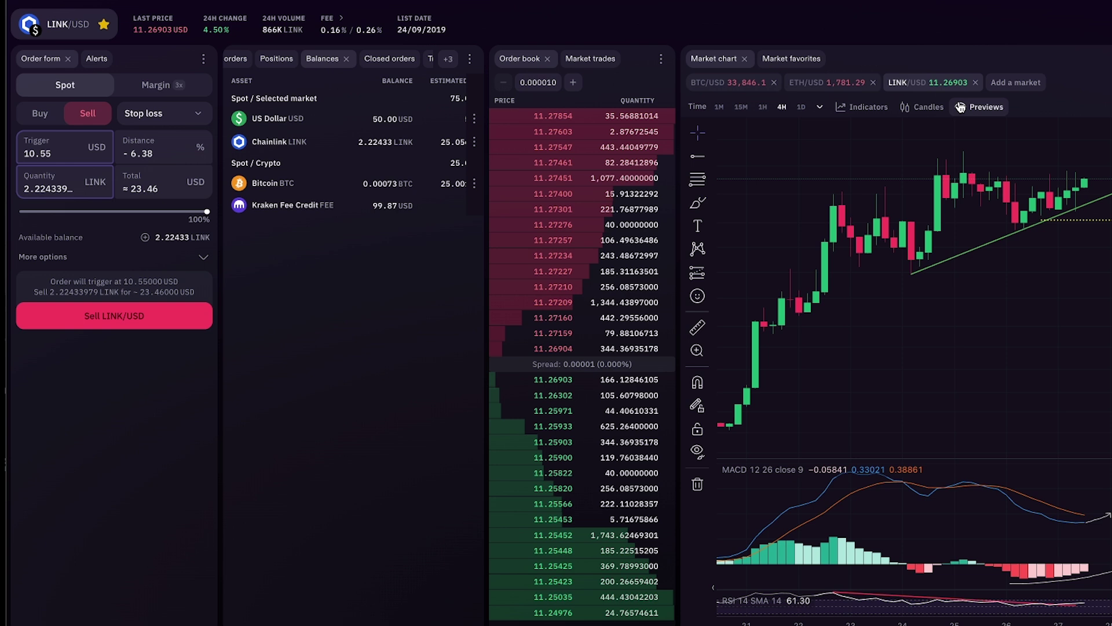
{"action": "left_click", "coordinate": [979, 107]}
Preview the stop-loss on the chart, raise its trigger to 10.64616 USD, and submit the sell
{"action": "left_click", "coordinate": [980, 208]}
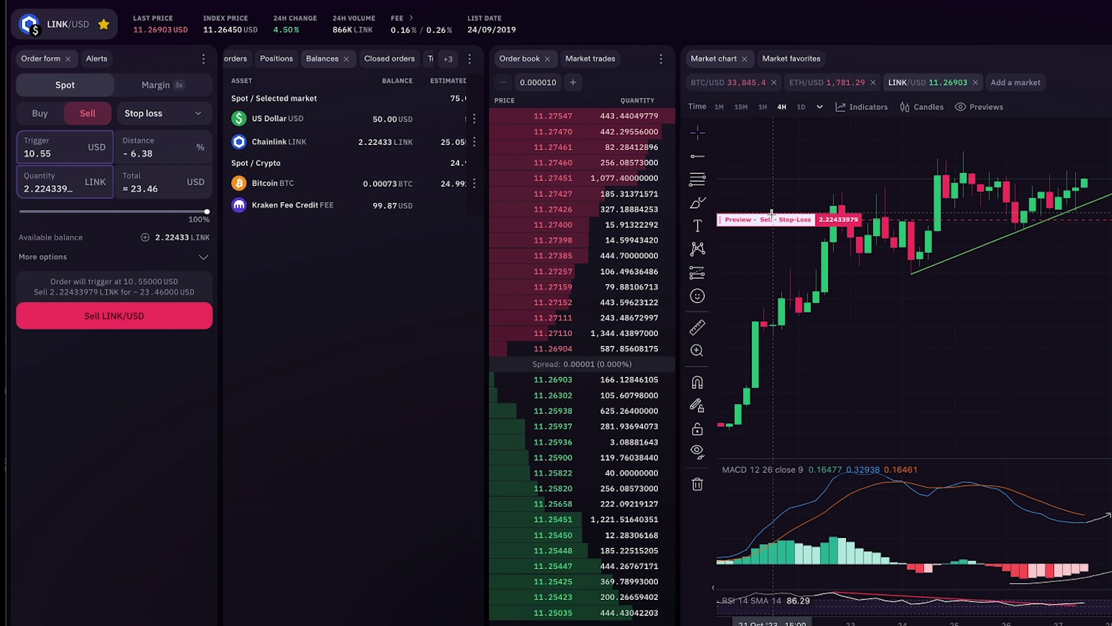
{"action": "left_click_drag", "start_coordinate": [774, 219], "coordinate": [775, 214]}
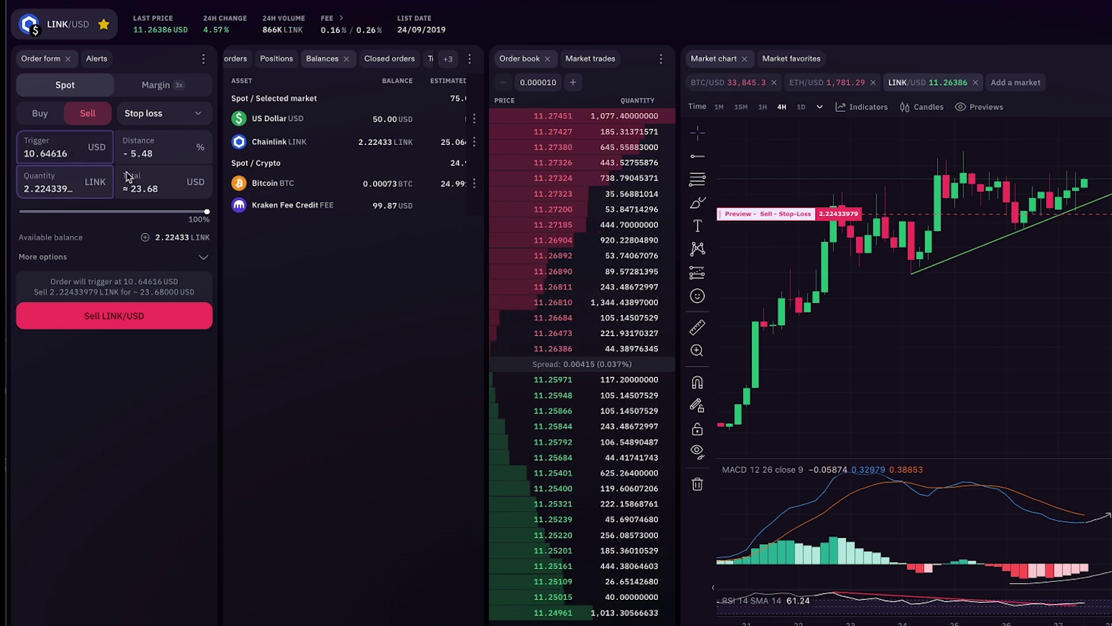
{"action": "left_click", "coordinate": [157, 315]}
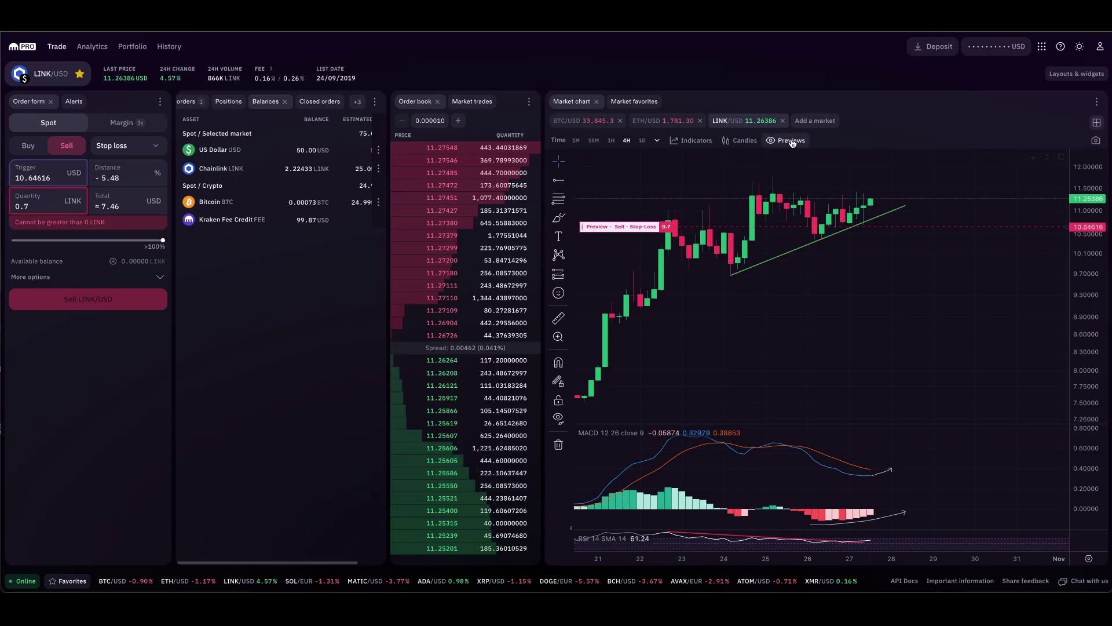
Replace the chart's order form preview with the open and trigger orders display
{"action": "left_click", "coordinate": [791, 141]}
{"action": "left_click", "coordinate": [791, 224]}
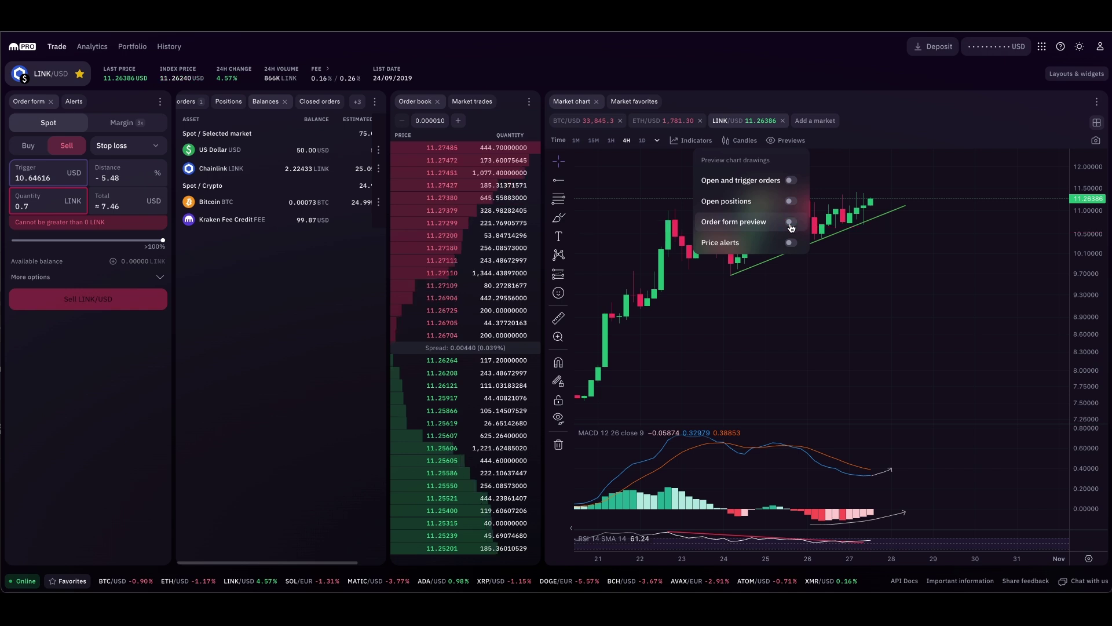
{"action": "left_click", "coordinate": [791, 181]}
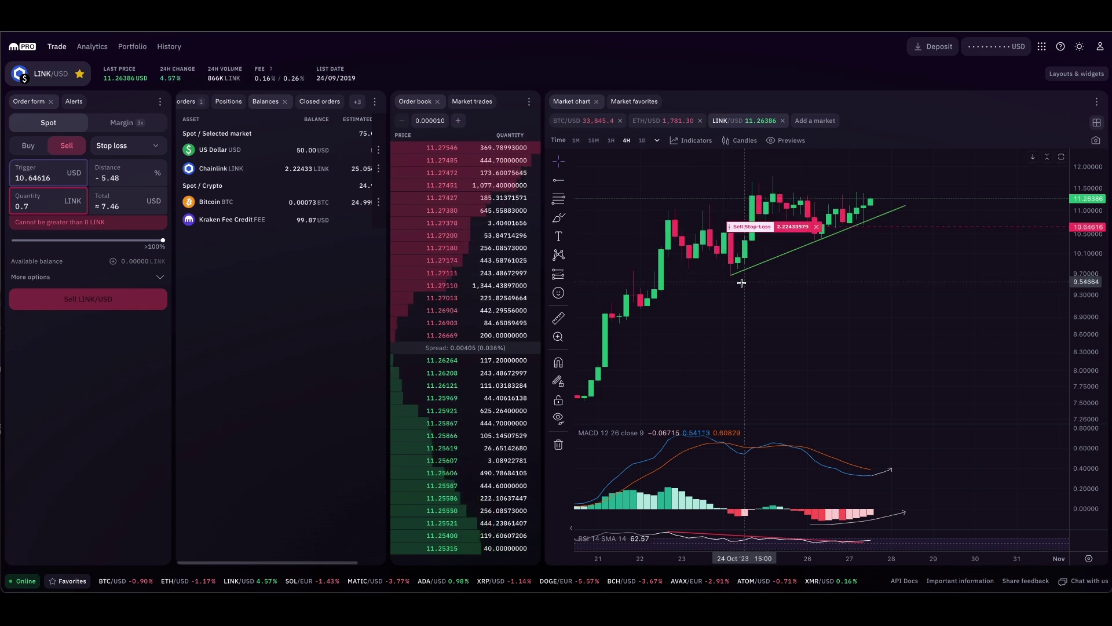
{"action": "left_click", "coordinate": [739, 213]}
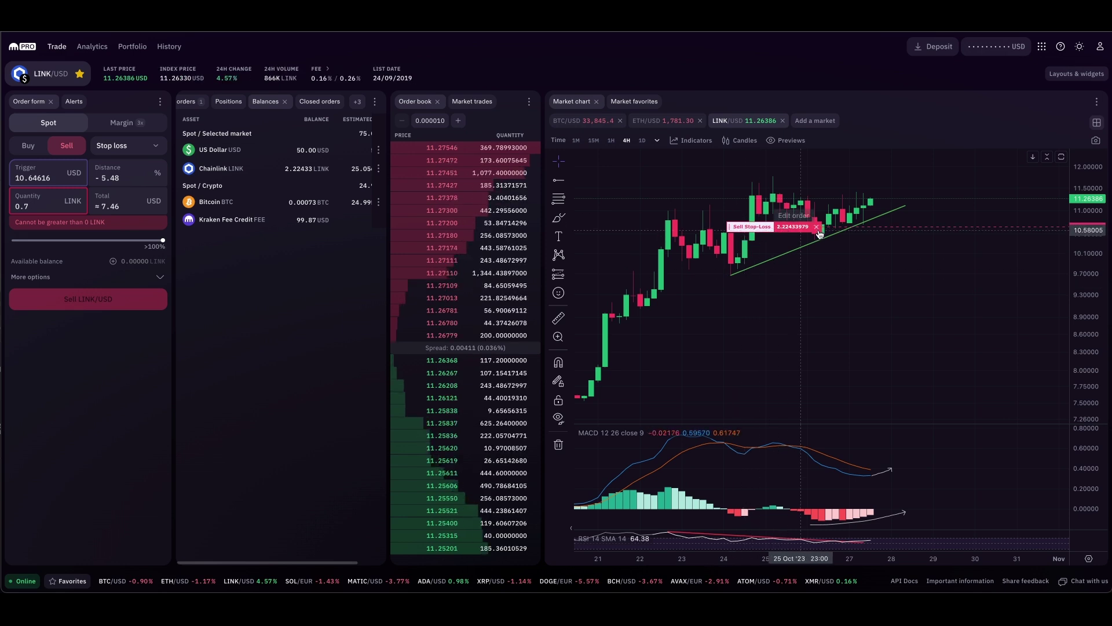
{"action": "left_click", "coordinate": [787, 140]}
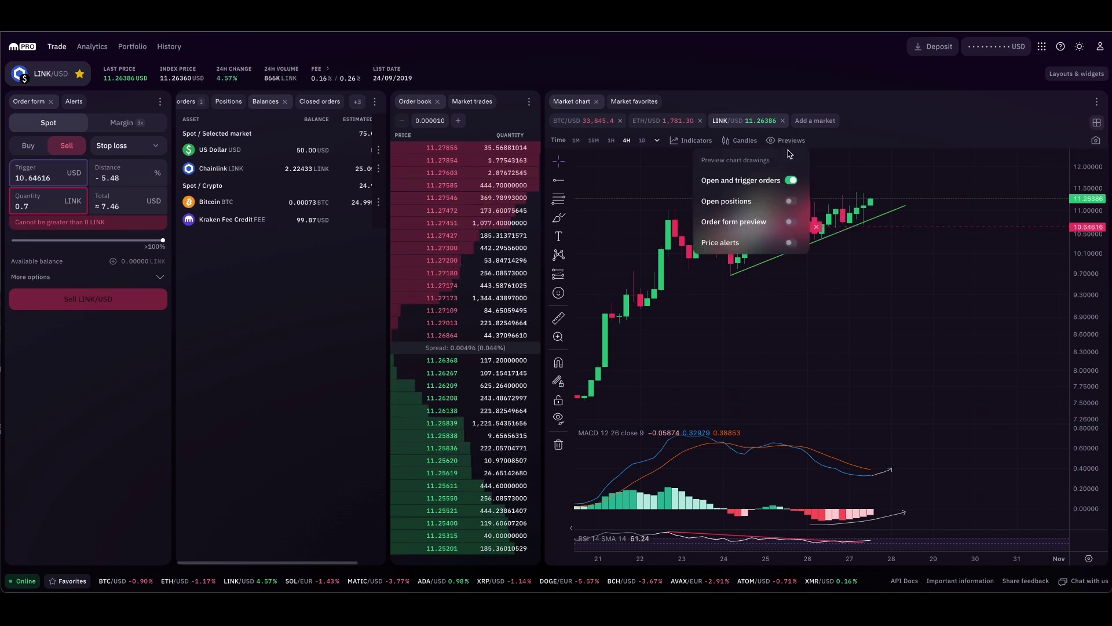
{"action": "left_click", "coordinate": [791, 180]}
{"action": "left_click", "coordinate": [792, 180]}
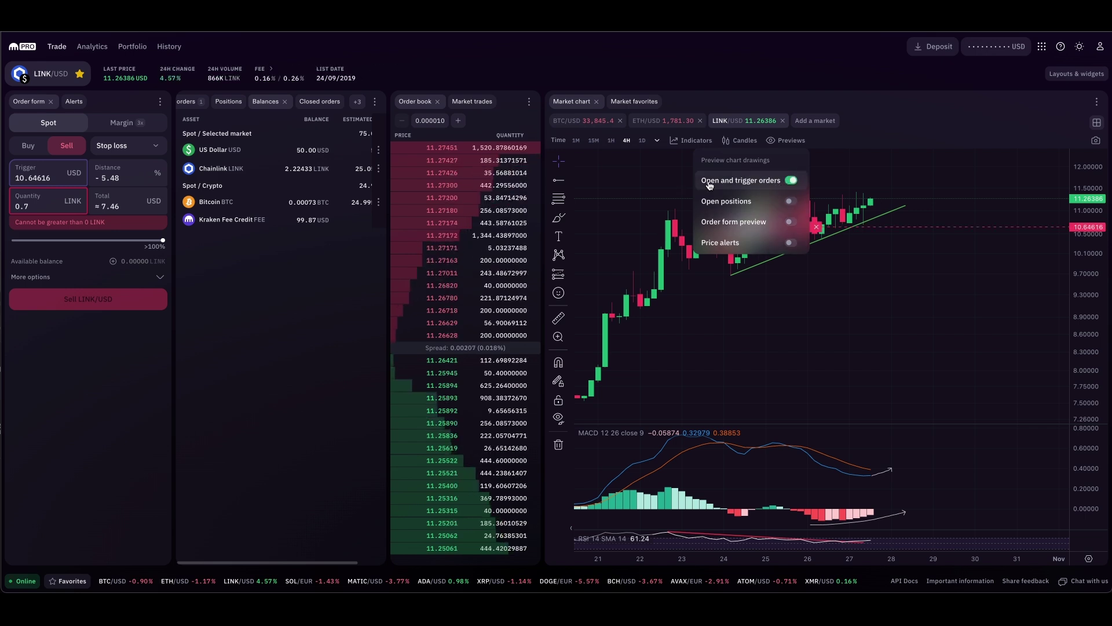
{"action": "left_click", "coordinate": [792, 181]}
{"action": "left_click", "coordinate": [792, 181]}
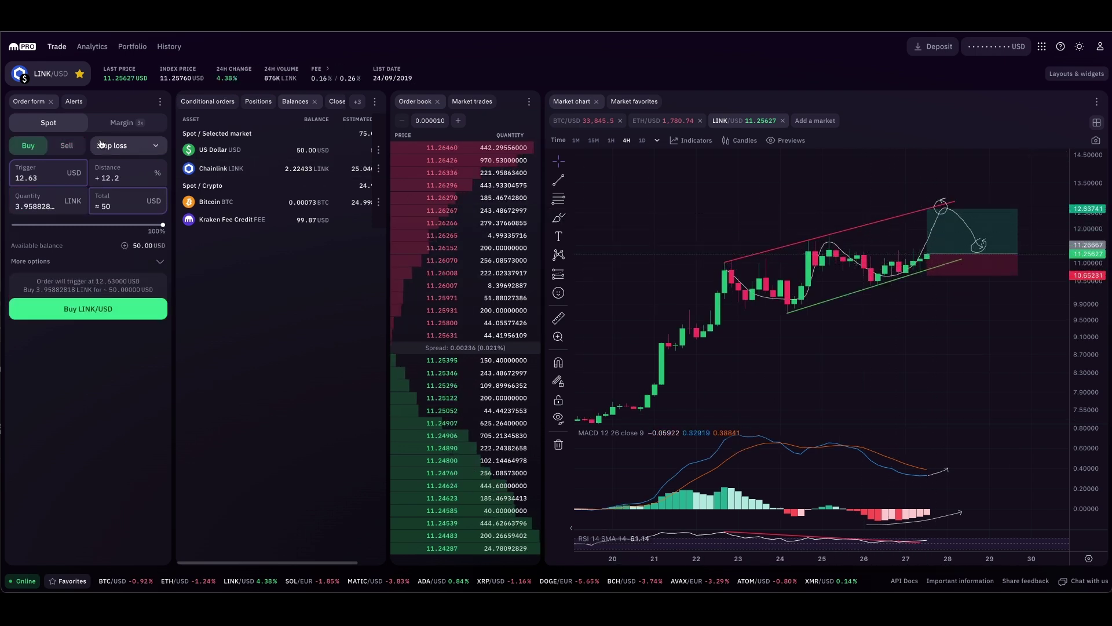
{"action": "left_click", "coordinate": [115, 150]}
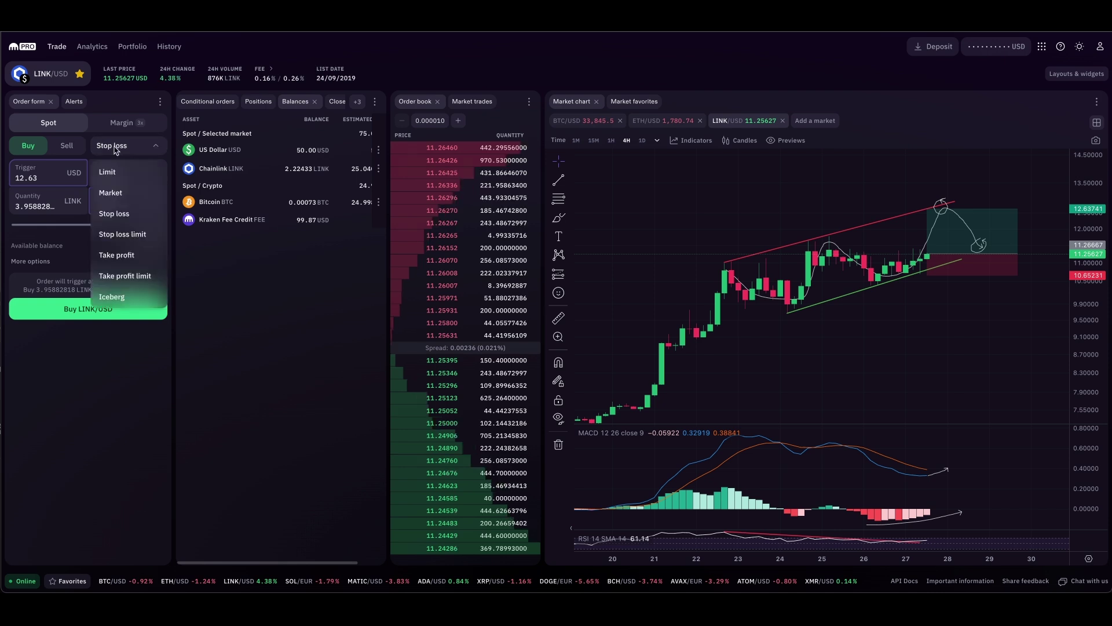
Set up a take-profit sell of the LINK balance at 12.63, preview it on the chart, and submit
{"action": "left_click", "coordinate": [141, 252]}
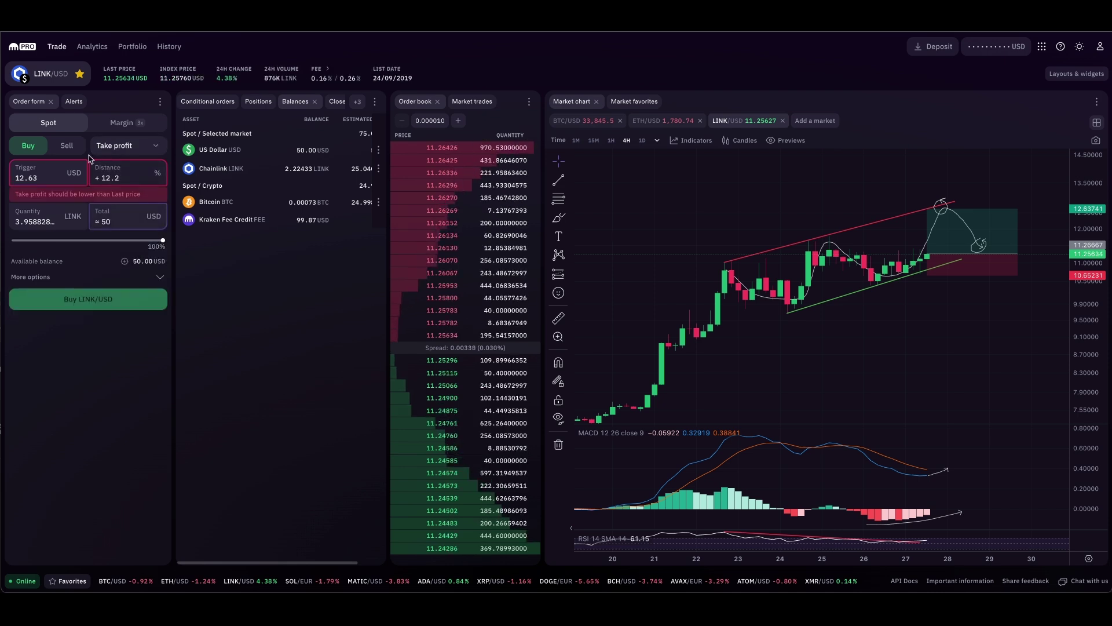
{"action": "left_click", "coordinate": [68, 147]}
{"action": "left_click_drag", "start_coordinate": [163, 225], "coordinate": [139, 230]}
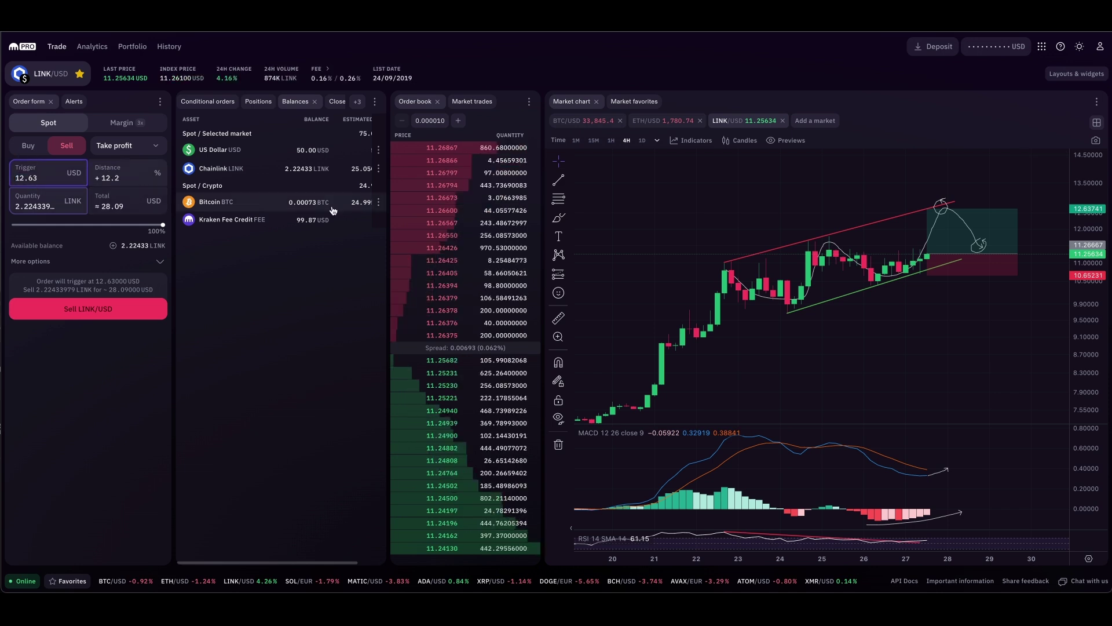
{"action": "left_click", "coordinate": [781, 140]}
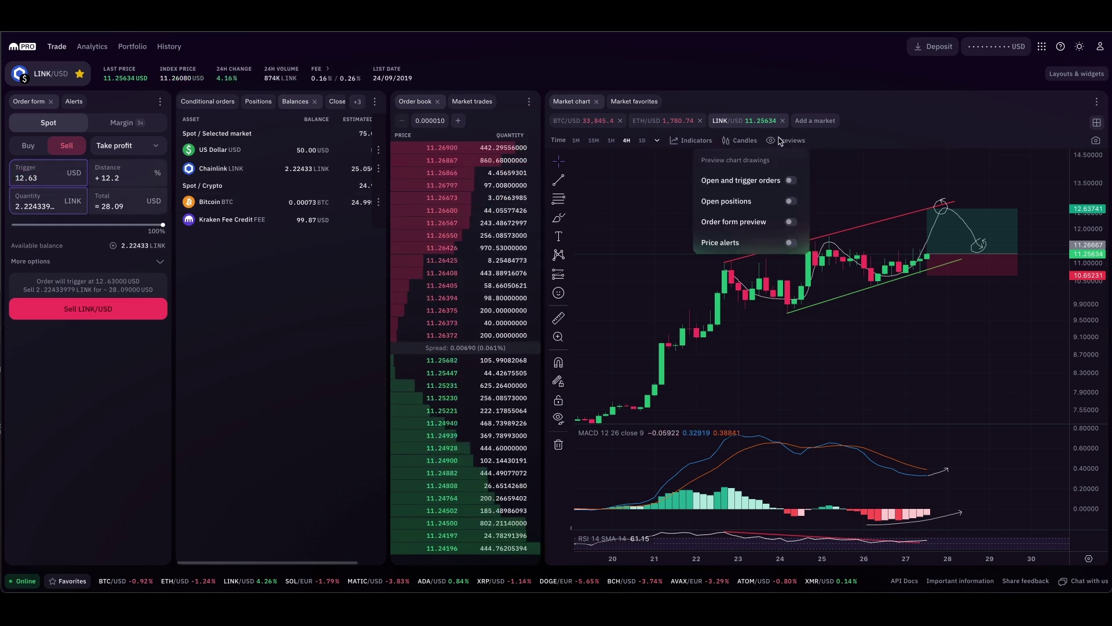
{"action": "left_click", "coordinate": [791, 222]}
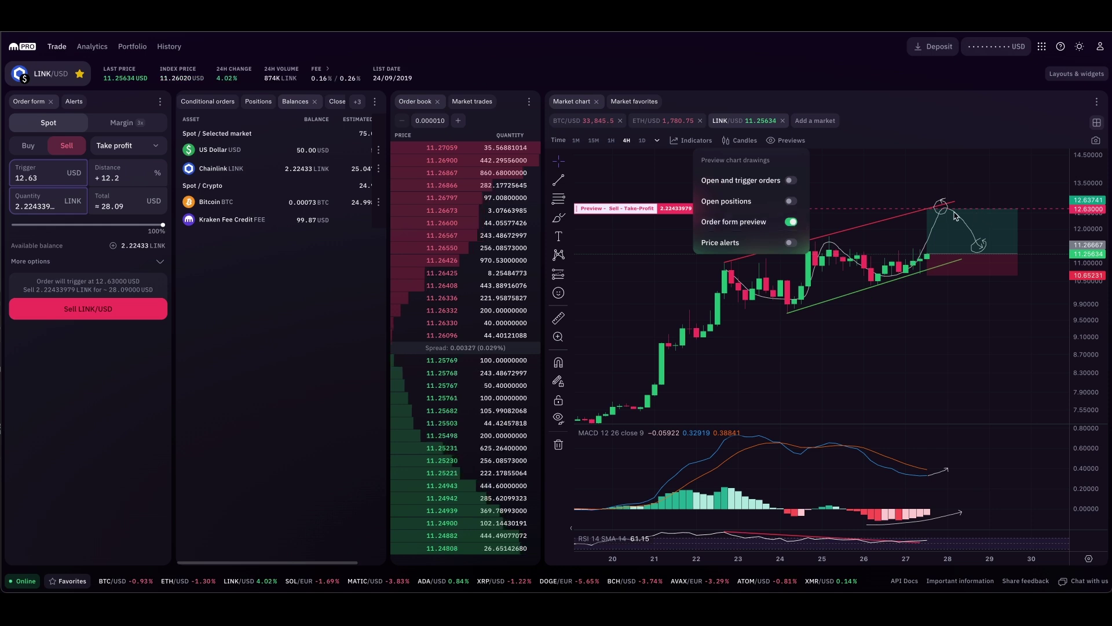
{"action": "left_click", "coordinate": [823, 192]}
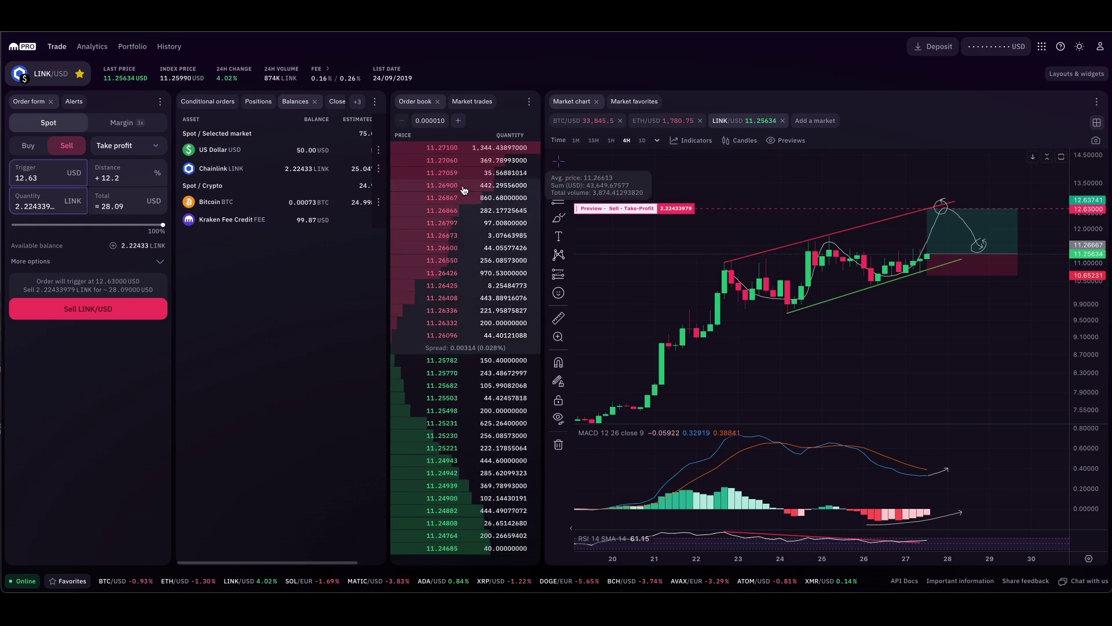
{"action": "left_click", "coordinate": [96, 313]}
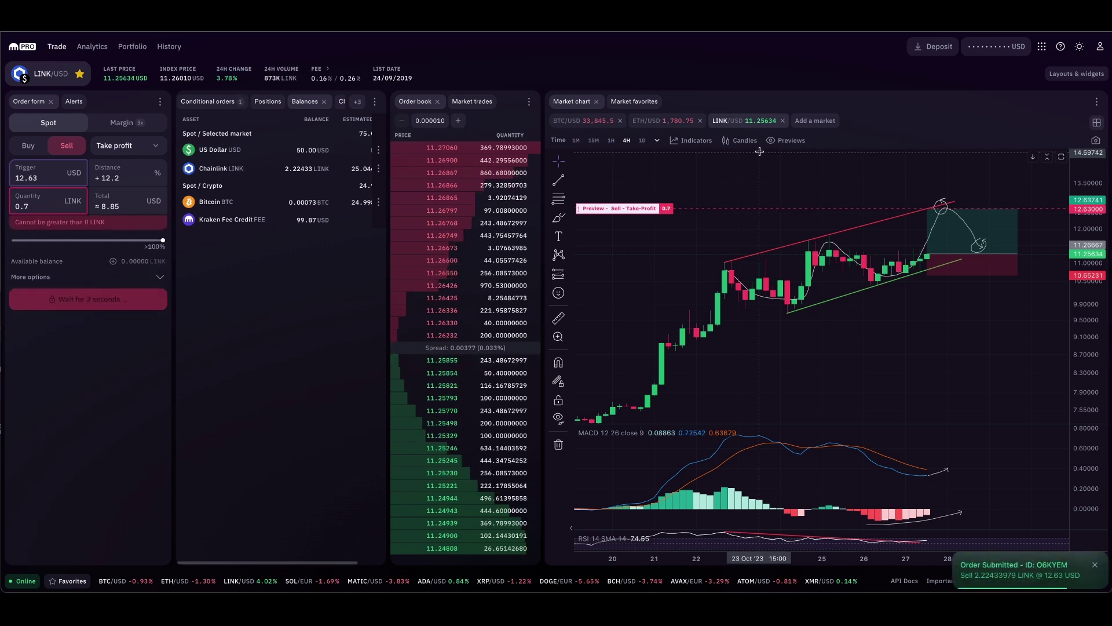
Swap the take-profit preview for the placed-orders display and reveal the long-position drawing's details
{"action": "left_click", "coordinate": [781, 140]}
{"action": "left_click", "coordinate": [790, 222]}
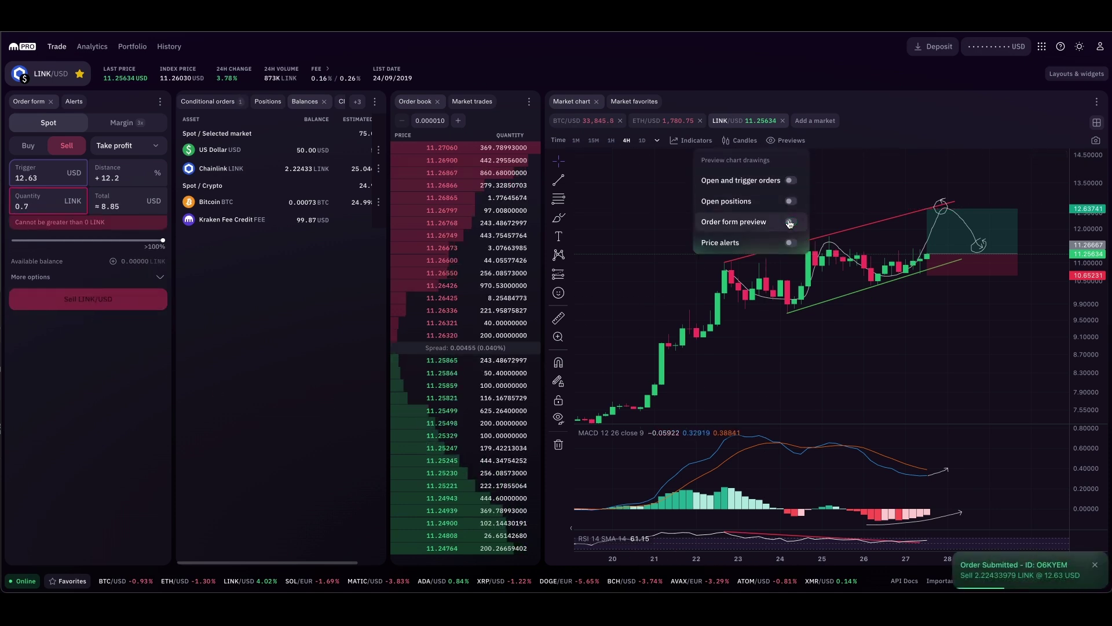
{"action": "left_click", "coordinate": [792, 181]}
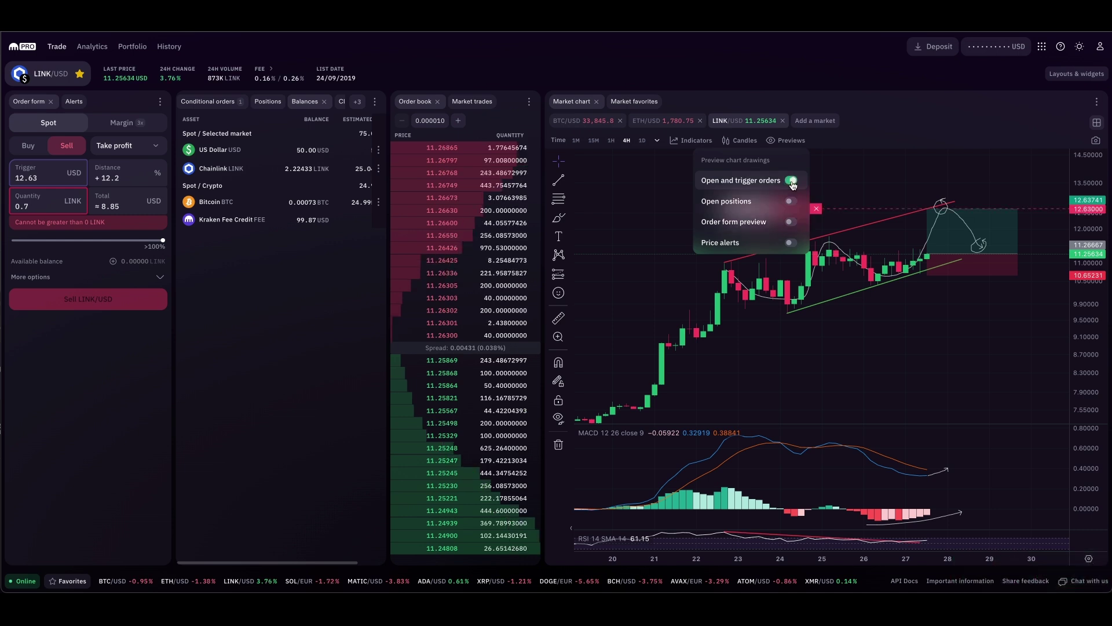
{"action": "left_click", "coordinate": [786, 140]}
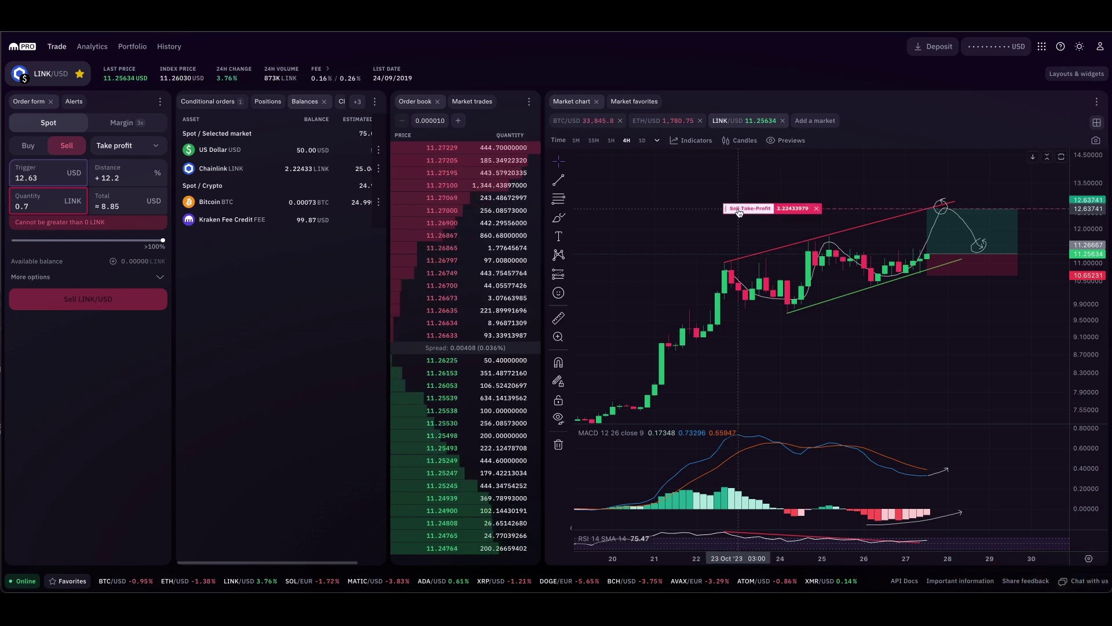
{"action": "left_click", "coordinate": [954, 213]}
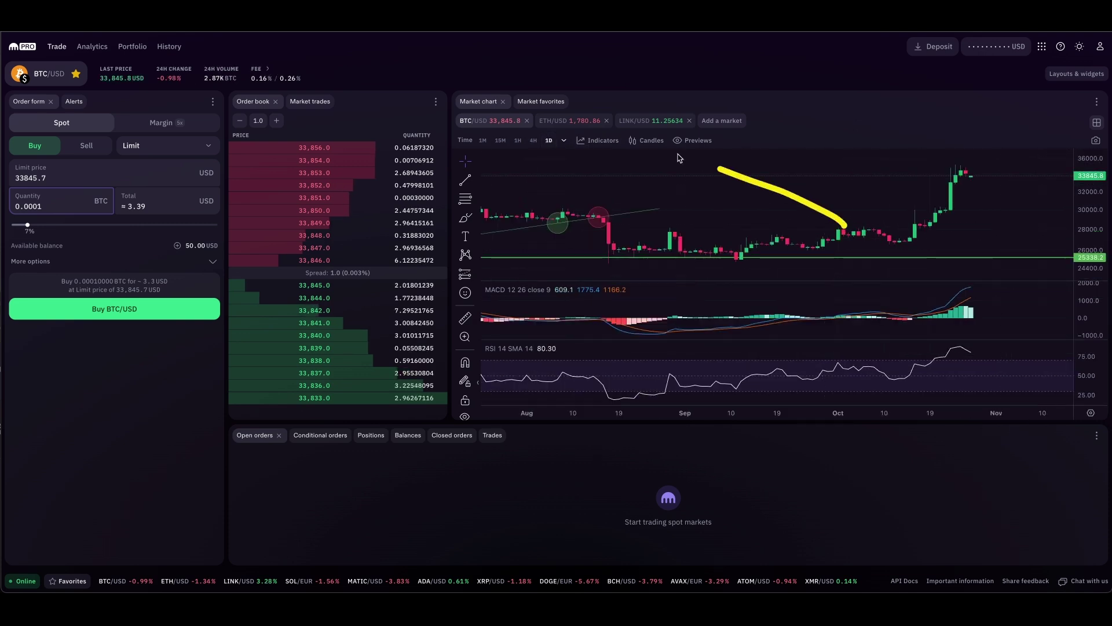
Switch the BTC/USD chart to 4-hour candles
{"action": "left_click_drag", "start_coordinate": [680, 158], "coordinate": [229, 190]}
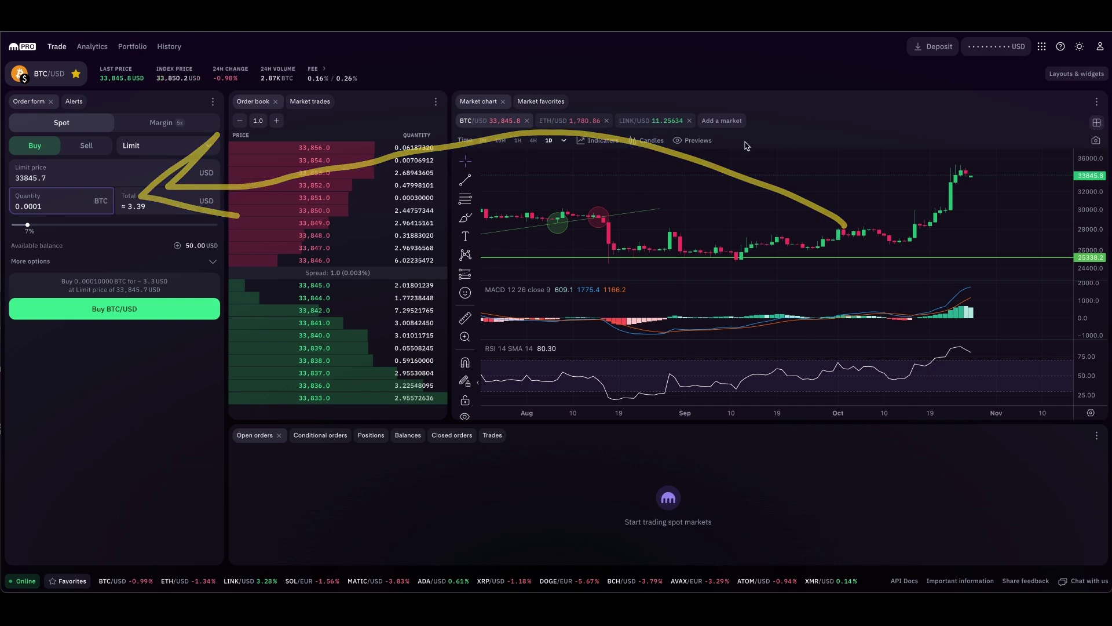
{"action": "mouse_move", "coordinate": [701, 112]}
{"action": "left_mouse_down"}
{"action": "mouse_move", "coordinate": [643, 116]}
{"action": "mouse_move", "coordinate": [770, 130]}
{"action": "left_mouse_up"}
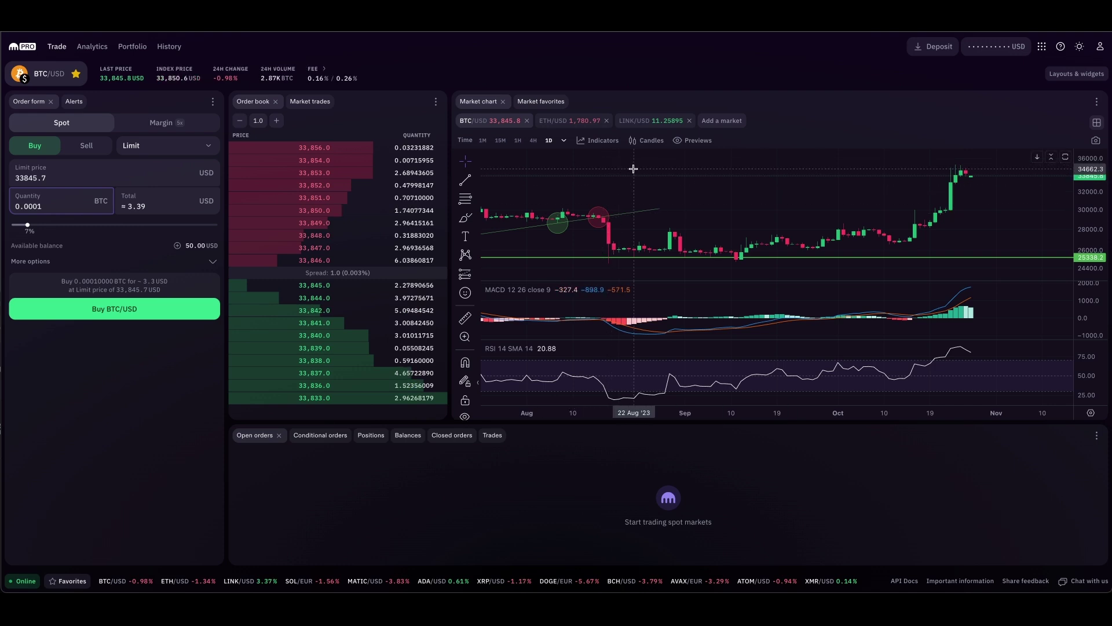
{"action": "left_click", "coordinate": [533, 140]}
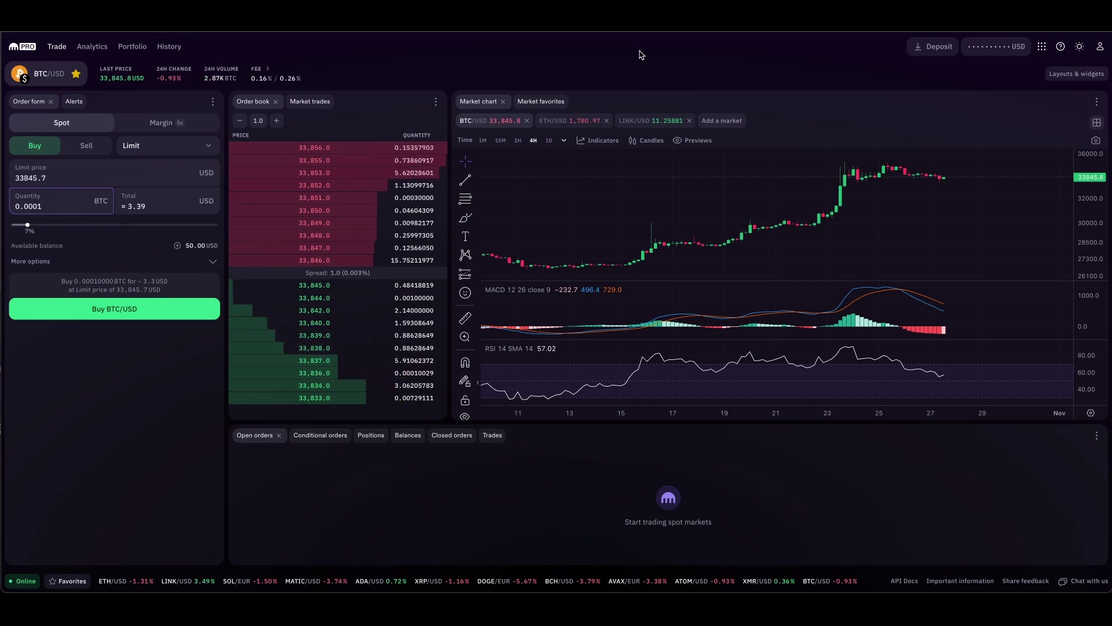
{"action": "left_click_drag", "start_coordinate": [638, 51], "coordinate": [719, 391]}
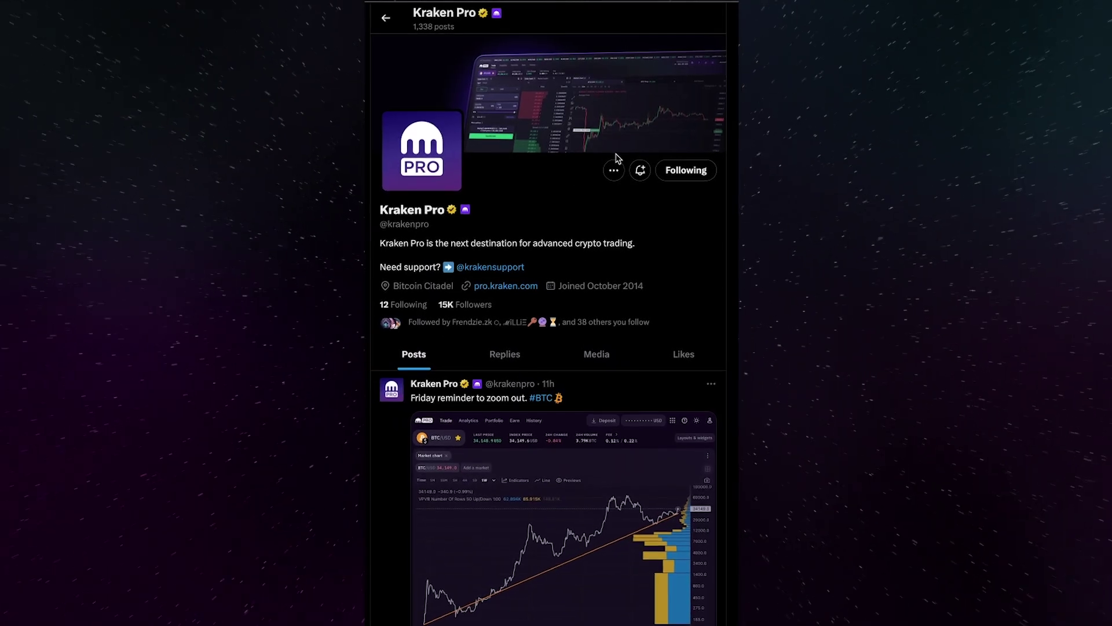
{"action": "mouse_move", "coordinate": [618, 151]}
{"action": "left_mouse_down"}
{"action": "mouse_move", "coordinate": [493, 206]}
{"action": "mouse_move", "coordinate": [564, 205]}
{"action": "left_mouse_up"}
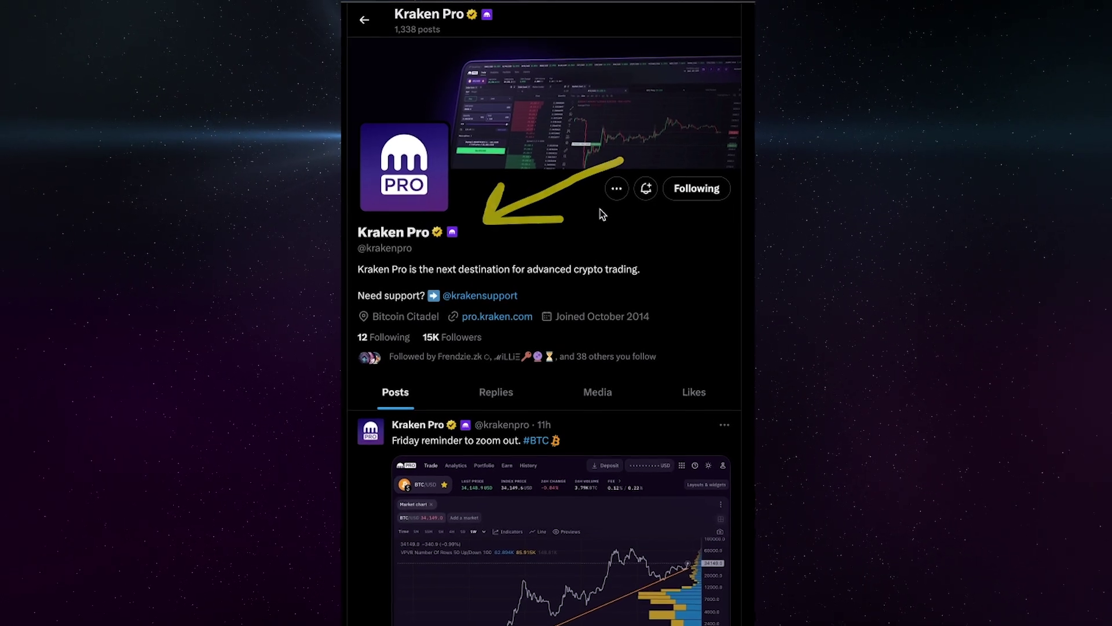
{"action": "left_click_drag", "start_coordinate": [650, 220], "coordinate": [738, 224]}
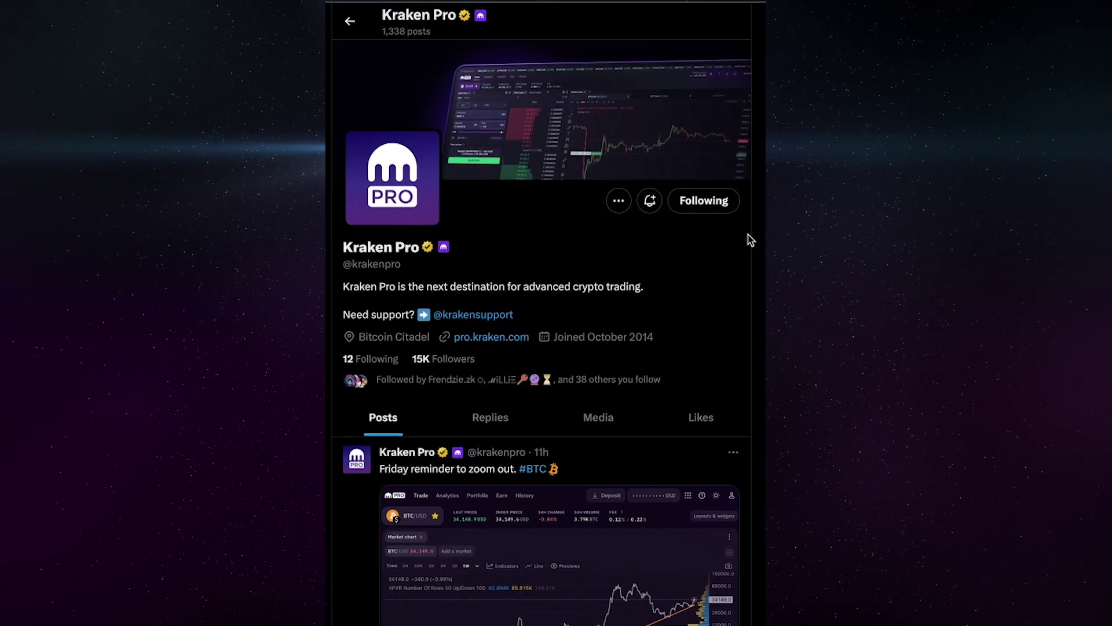